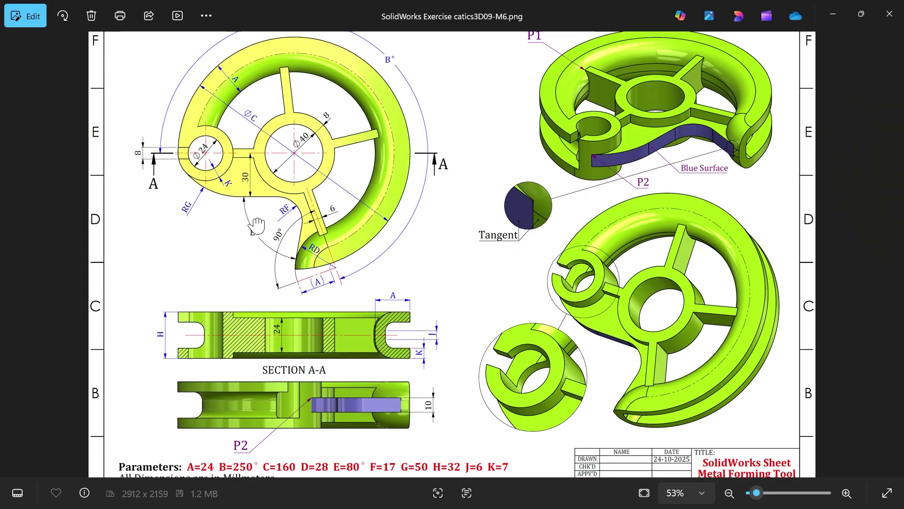
Step: Examine the exercise drawing's parameter list, plan view and isometric views of the grooved wheel part
scroll(427, 252, "down", 2)
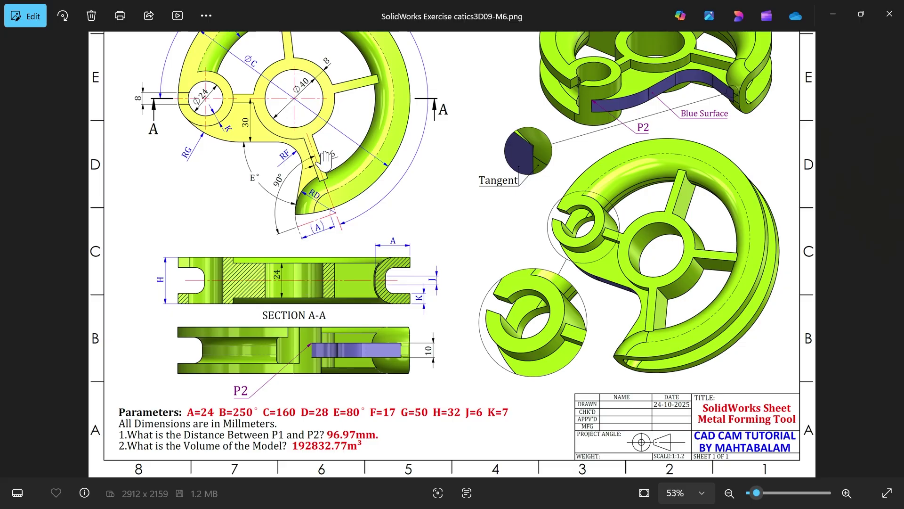
scroll(301, 404, "up", 2, "ctrl")
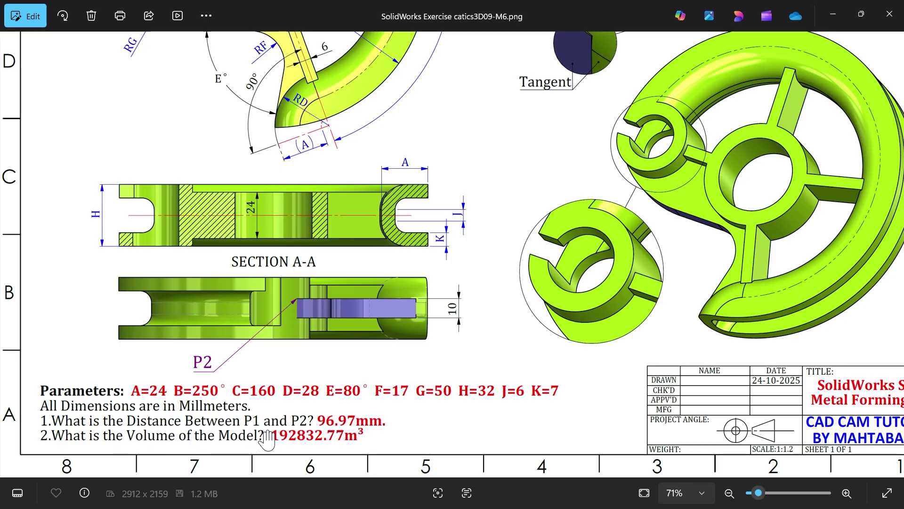
scroll(483, 304, "down", 2)
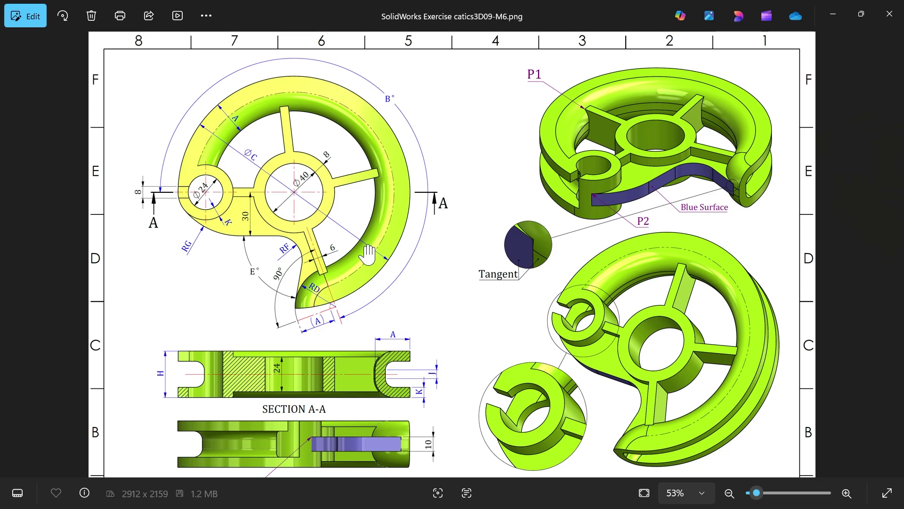
scroll(368, 255, "up", 1)
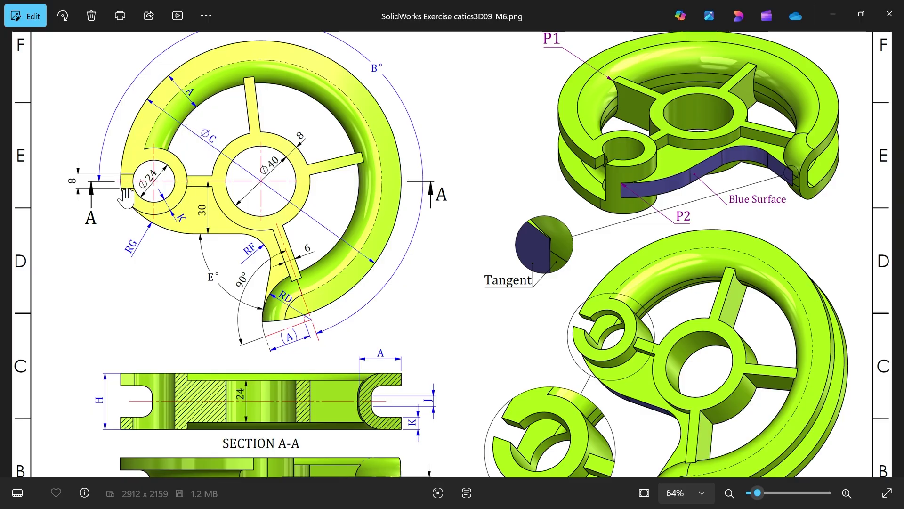
left_click_drag(273, 165, 276, 240)
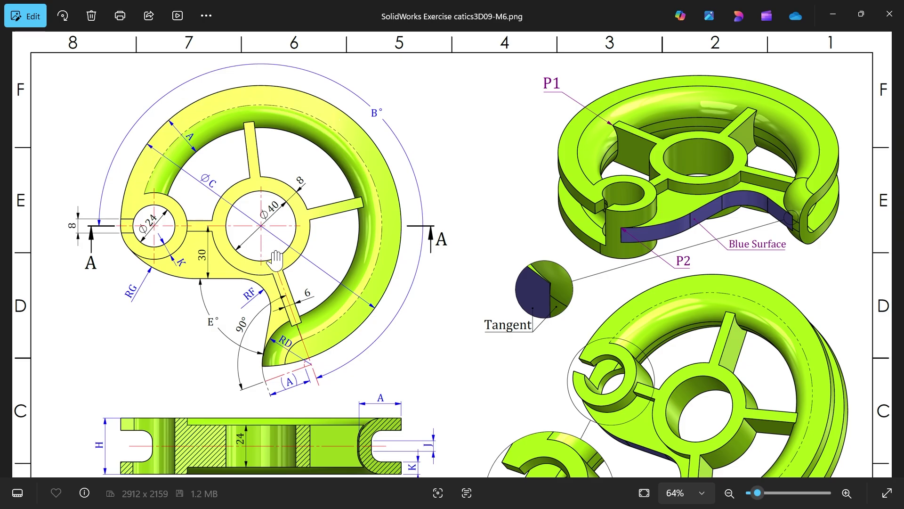
scroll(283, 366, "up", 3)
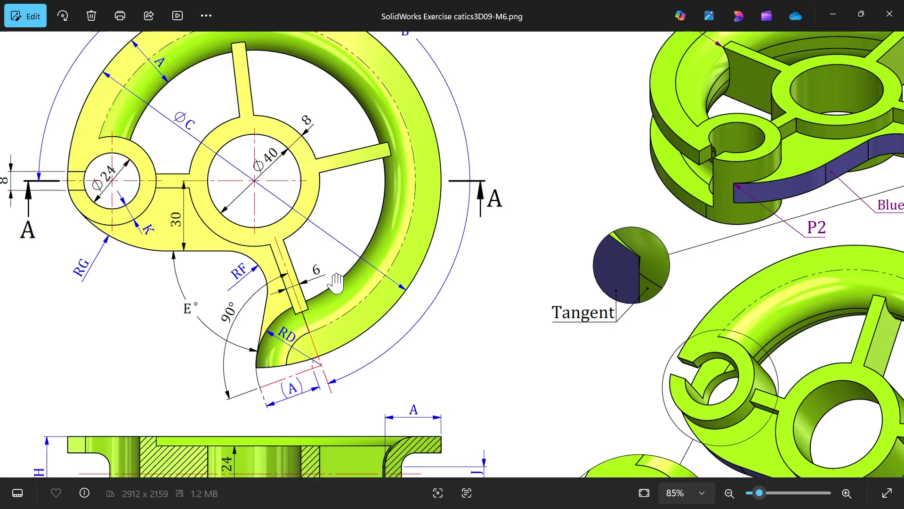
left_click_drag(356, 159, 353, 184)
scroll(353, 184, "down", 3)
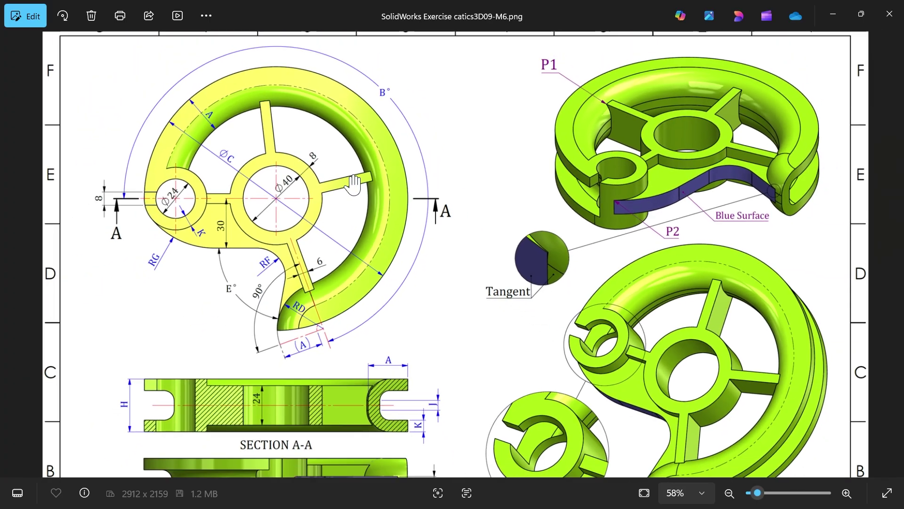
Step: Examine Section A-A for the groove profile dimensions A, H, J and K and compare them with the plan view
left_click_drag(325, 245, 331, 134)
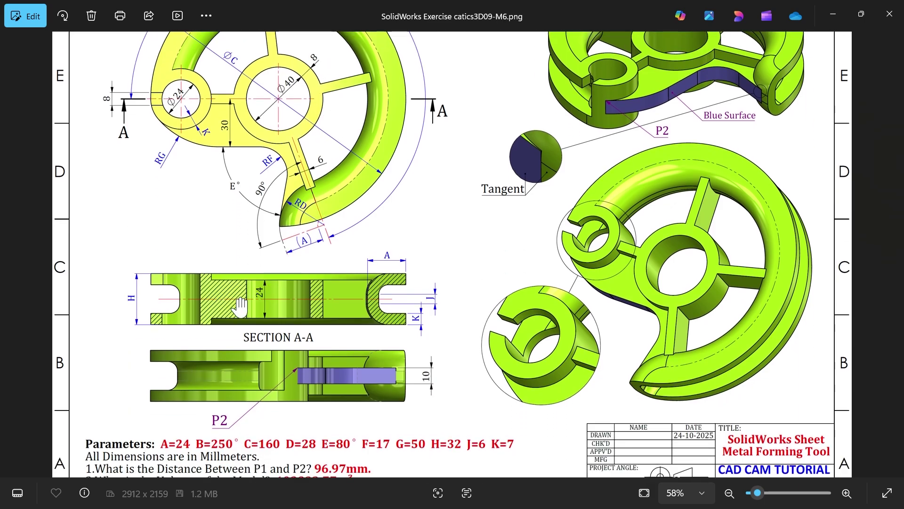
scroll(148, 319, "up", 3)
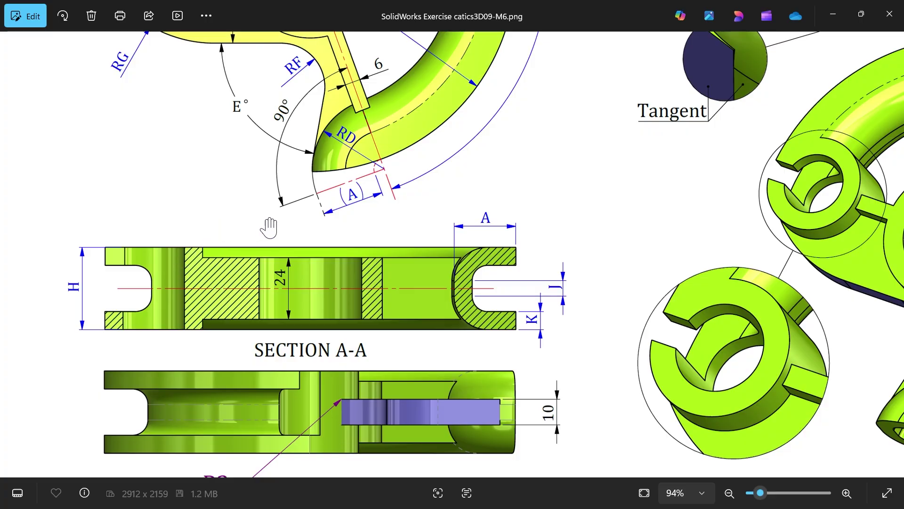
scroll(270, 228, "down", 2)
left_click_drag(347, 137, 312, 318)
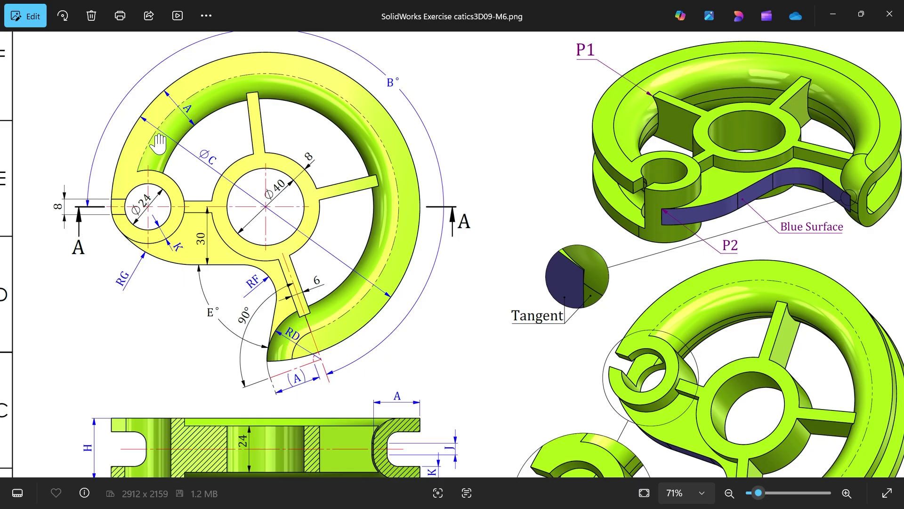
left_click_drag(333, 315, 326, 152)
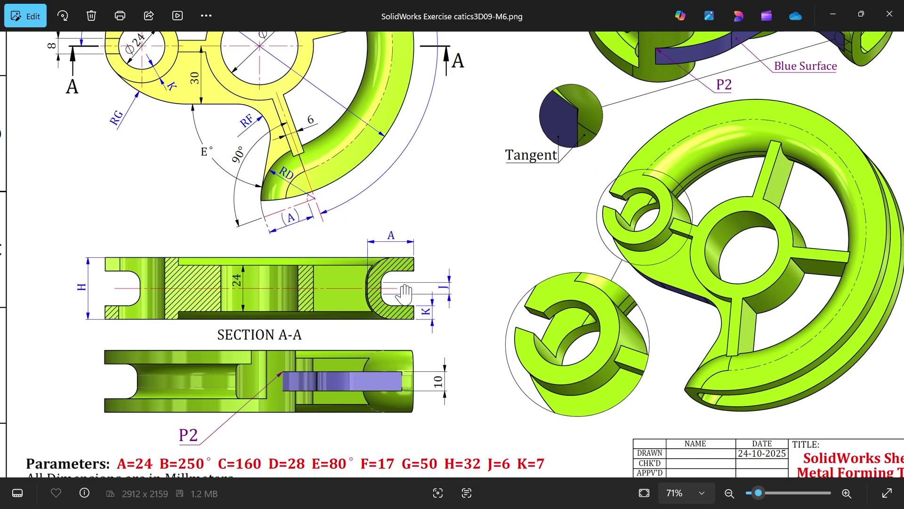
scroll(404, 294, "up", 3)
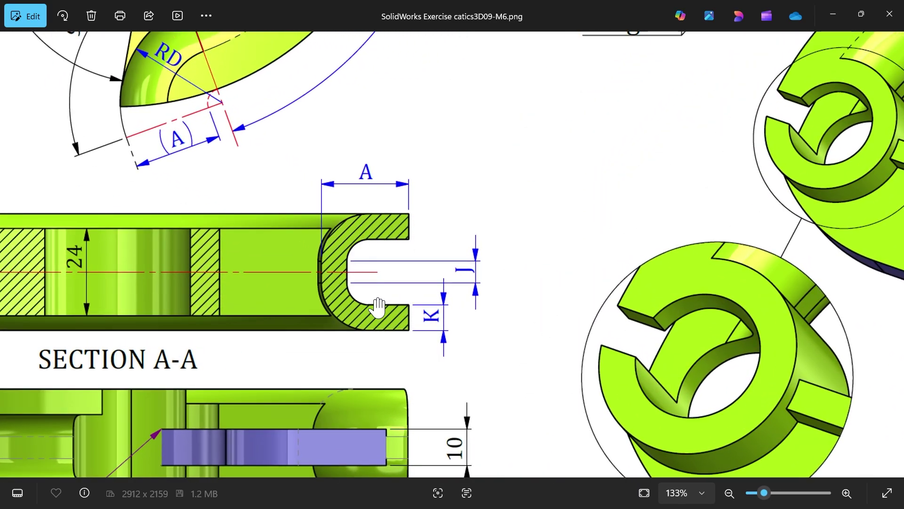
scroll(377, 278, "up", 1)
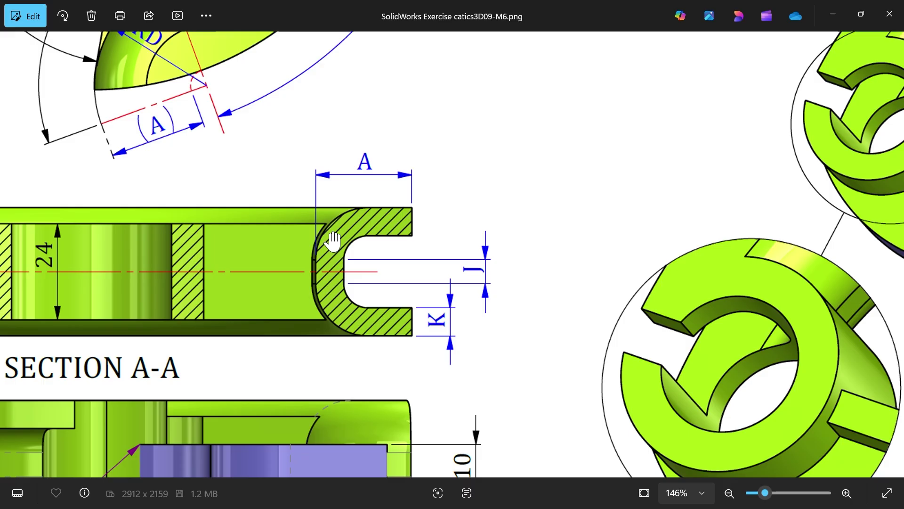
scroll(334, 242, "down", 5)
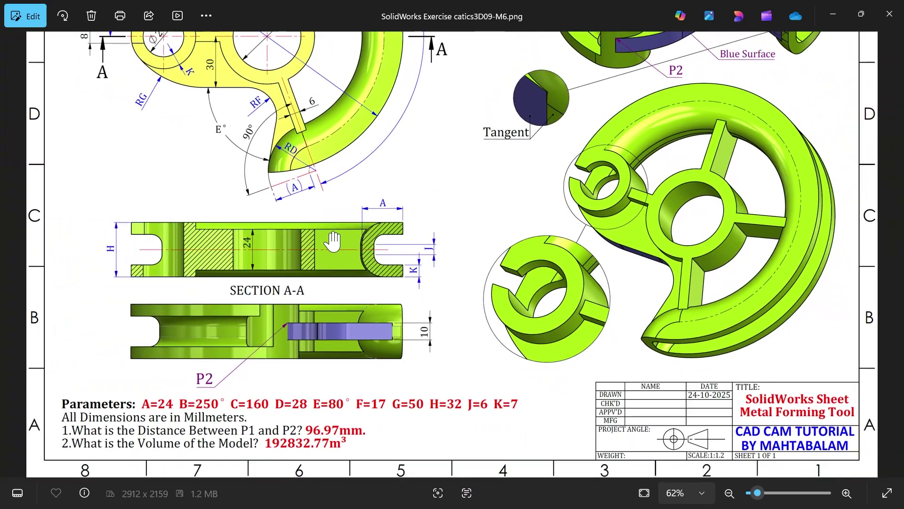
scroll(334, 241, "down", 3)
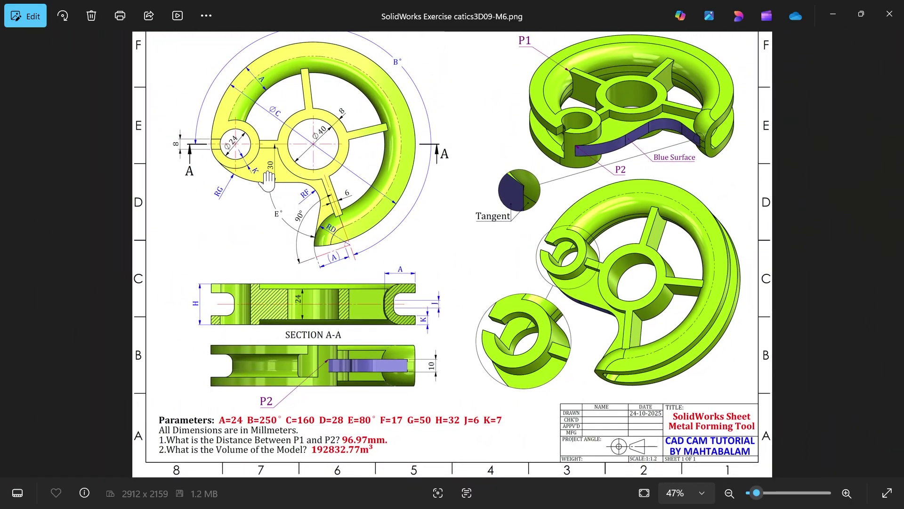
scroll(221, 150, "up", 3)
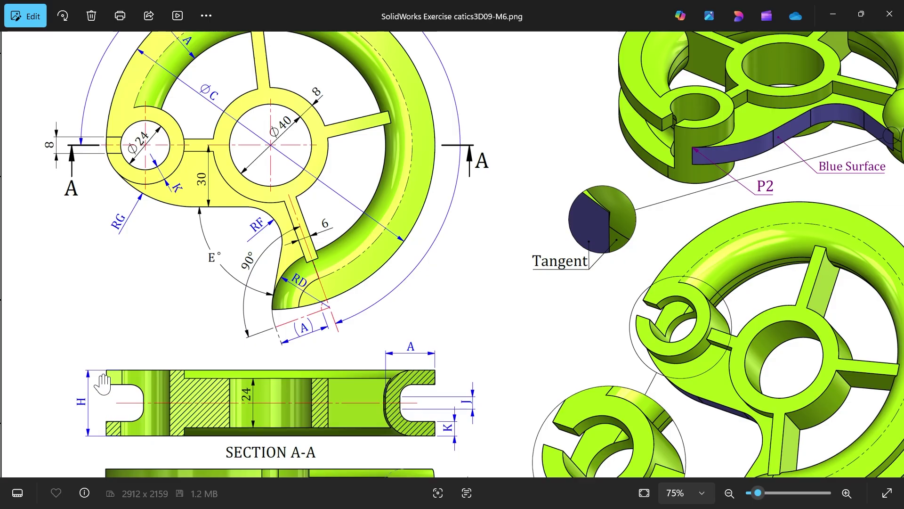
scroll(201, 232, "up", 1)
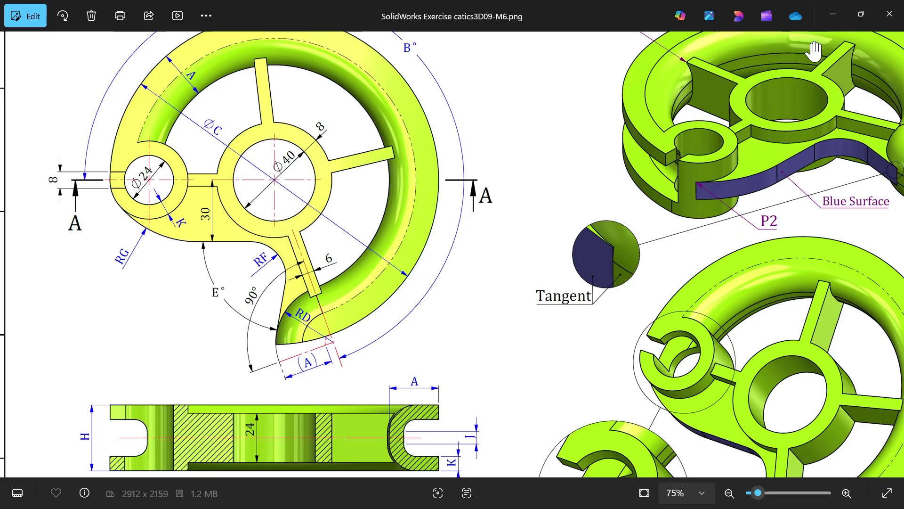
Step: Switch to SOLIDWORKS and add a global variable A with the value 24 to the part's equations
left_click(833, 15)
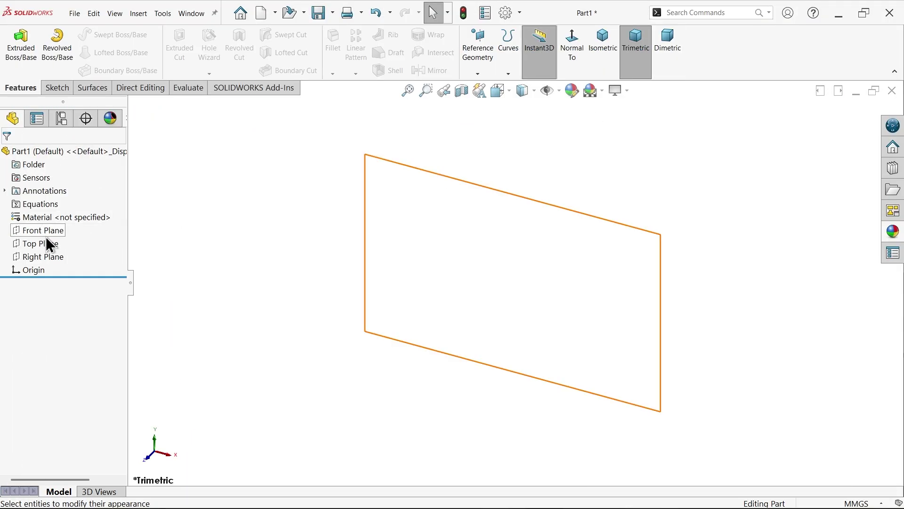
left_click(57, 206)
right_click(57, 206)
left_click(113, 214)
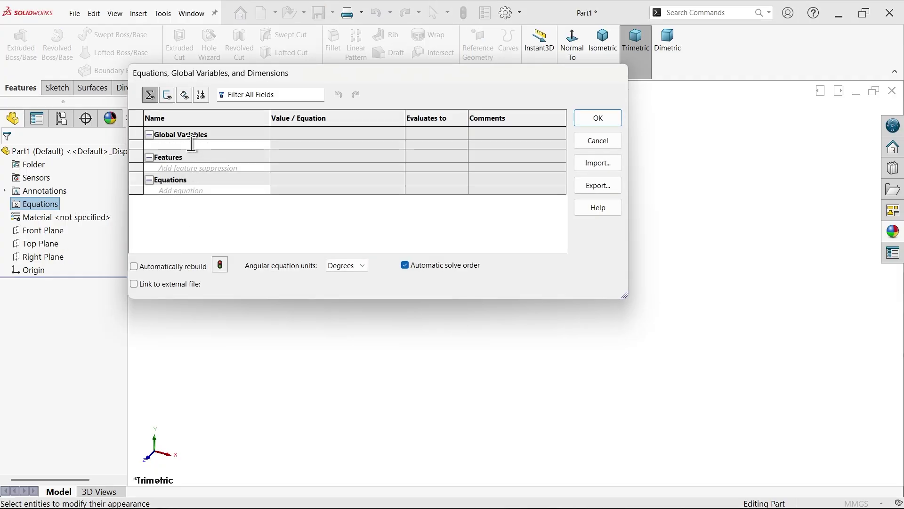
key("Caps_Lock")
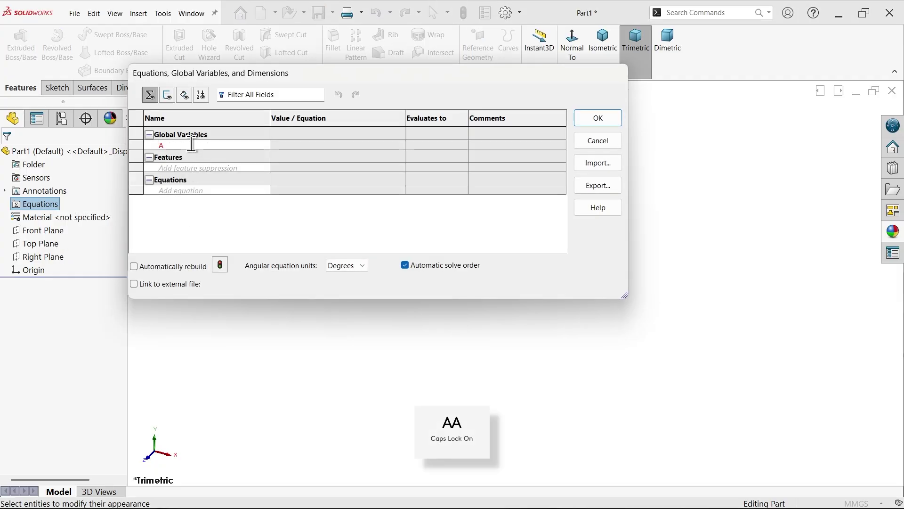
left_click(192, 144)
type("A")
key("Tab")
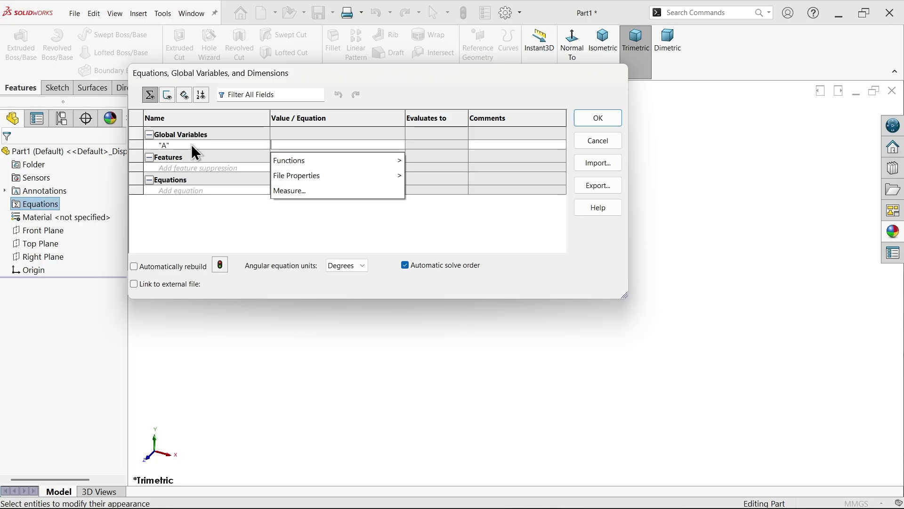
type("24")
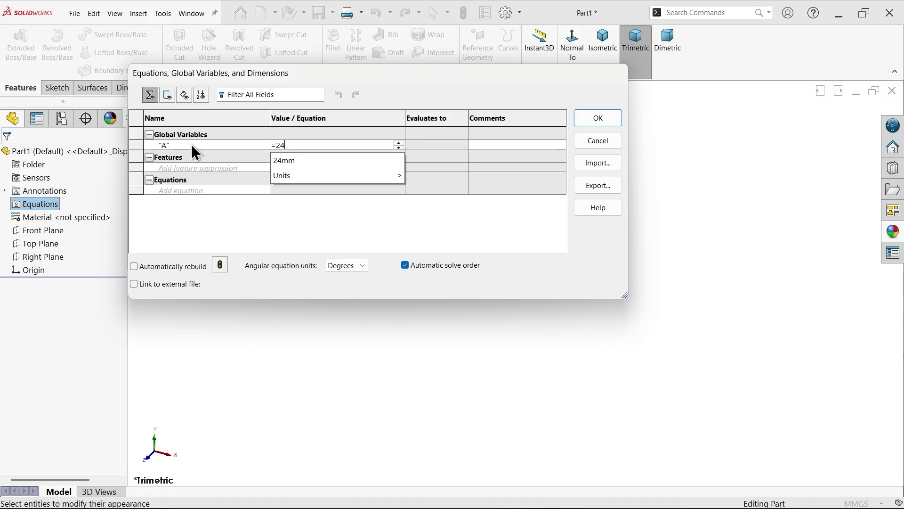
key("Return")
Step: Add a global variable B with the value 250 in degrees (250deg)
type("B")
key("Tab")
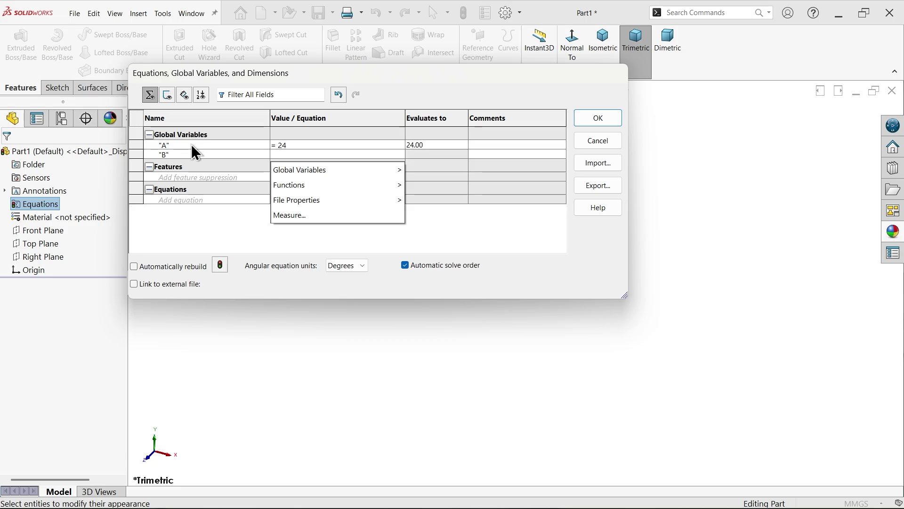
type("250")
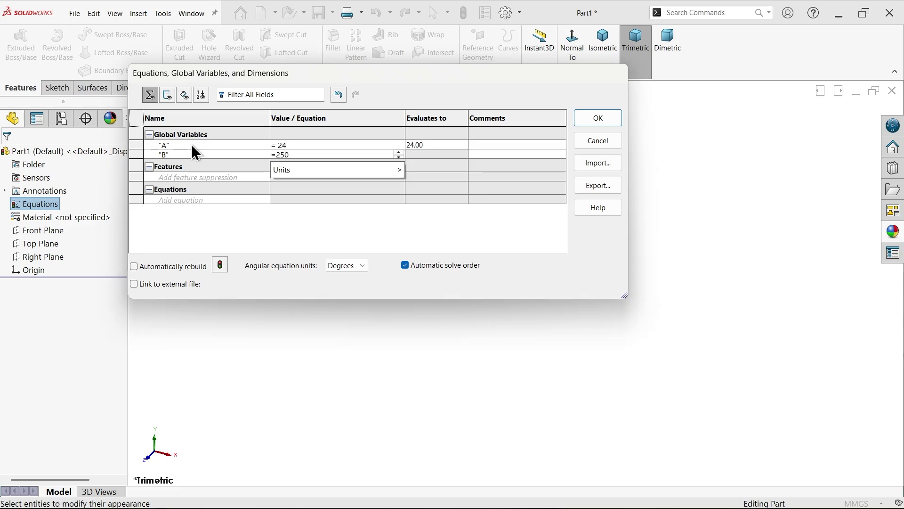
mouse_move(297, 171)
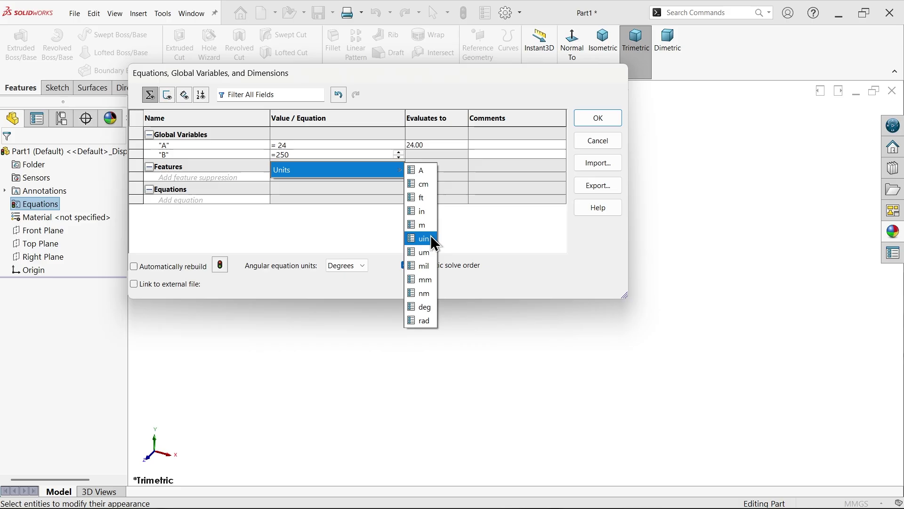
left_click(422, 308)
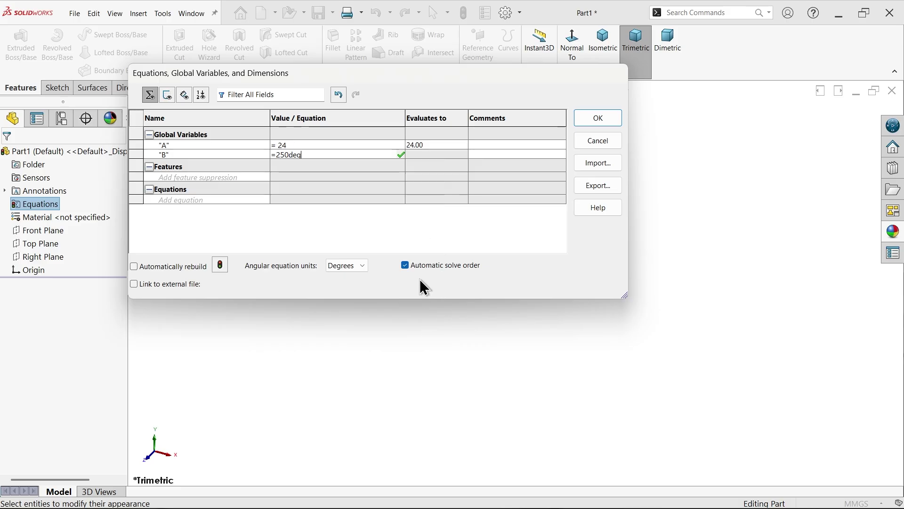
key("Return")
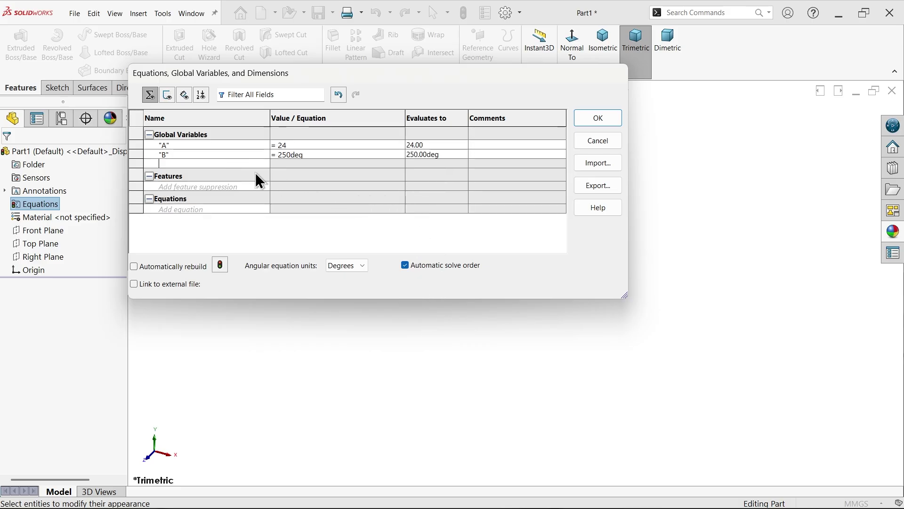
Step: Add the global variables C with the value 160 and D with the value 28
type("C")
key("Tab")
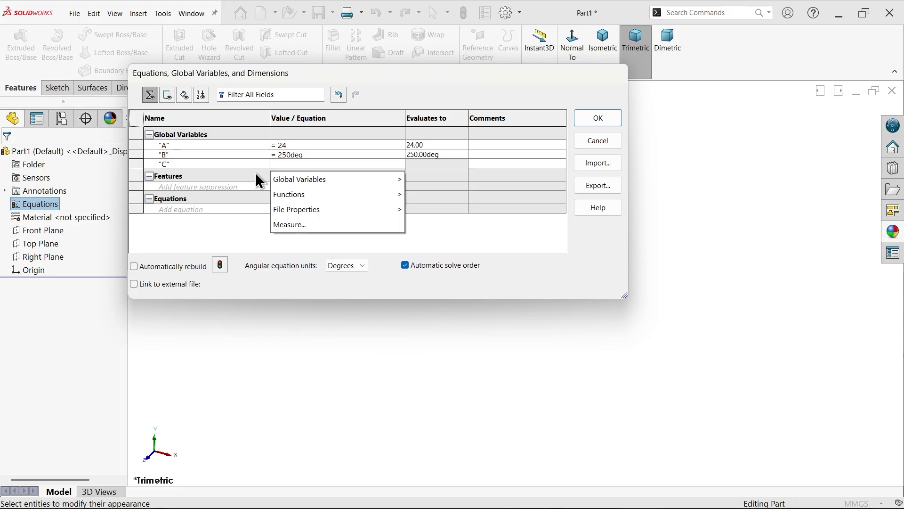
type("160")
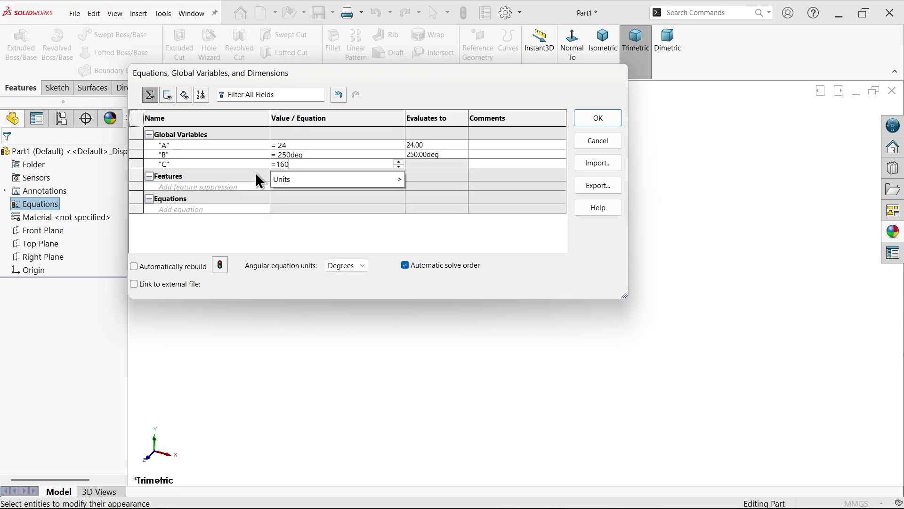
key("Return")
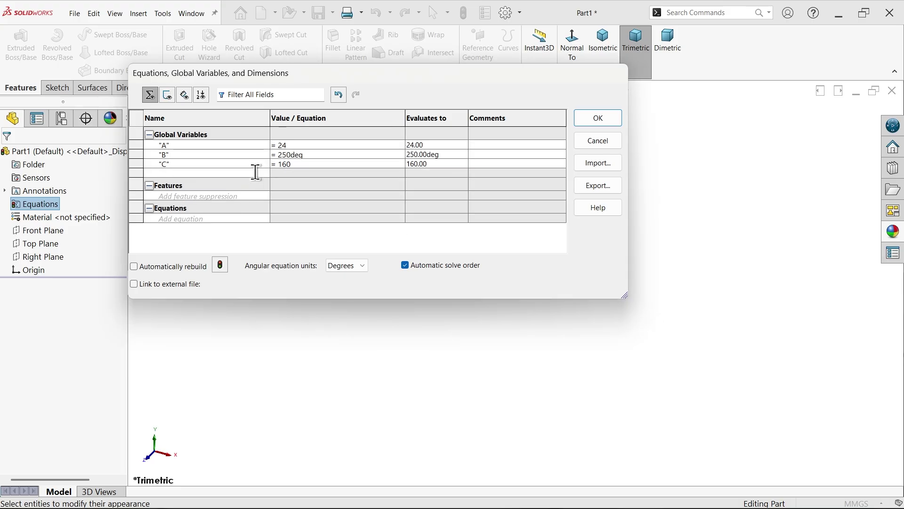
key("Tab")
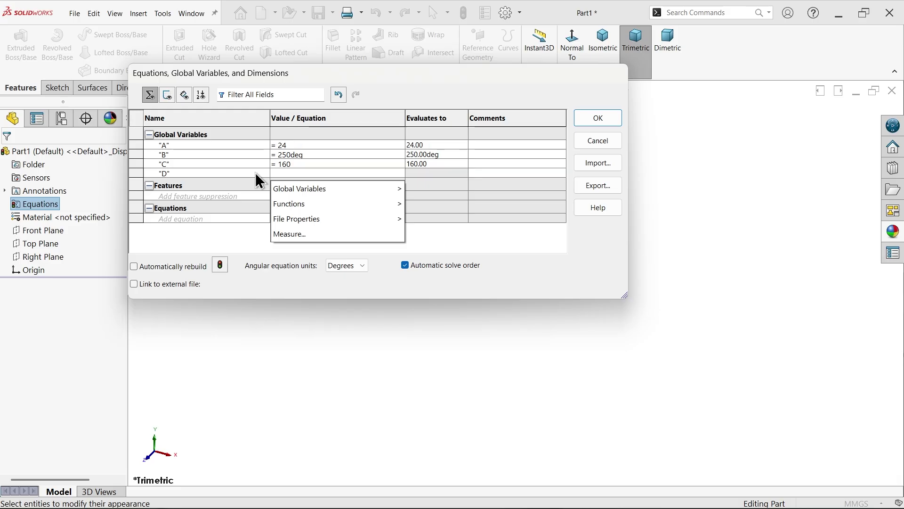
type("28")
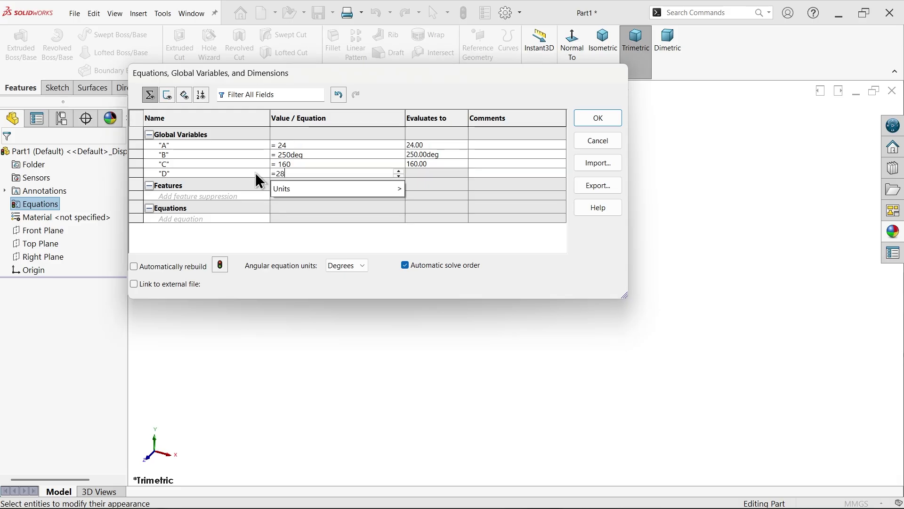
key("Return")
Step: Add a global variable E with the value 80 in degrees (80deg)
type("E")
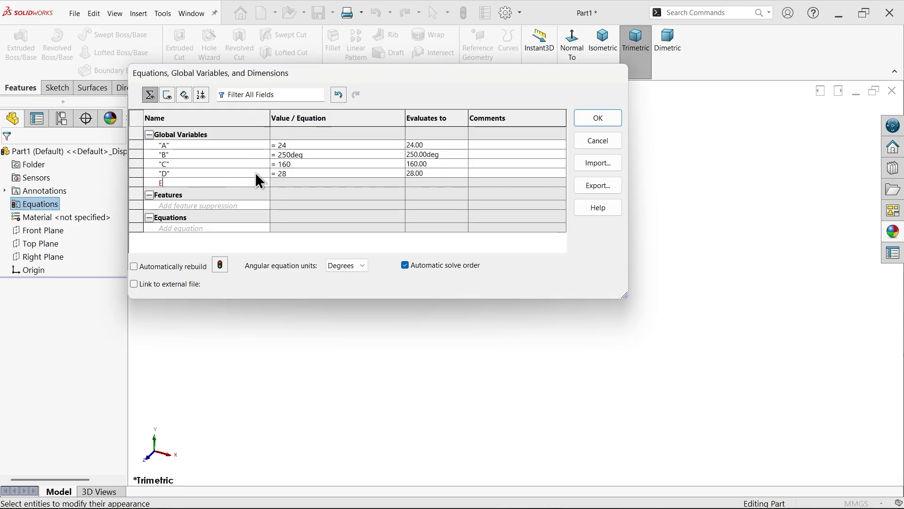
key("Tab")
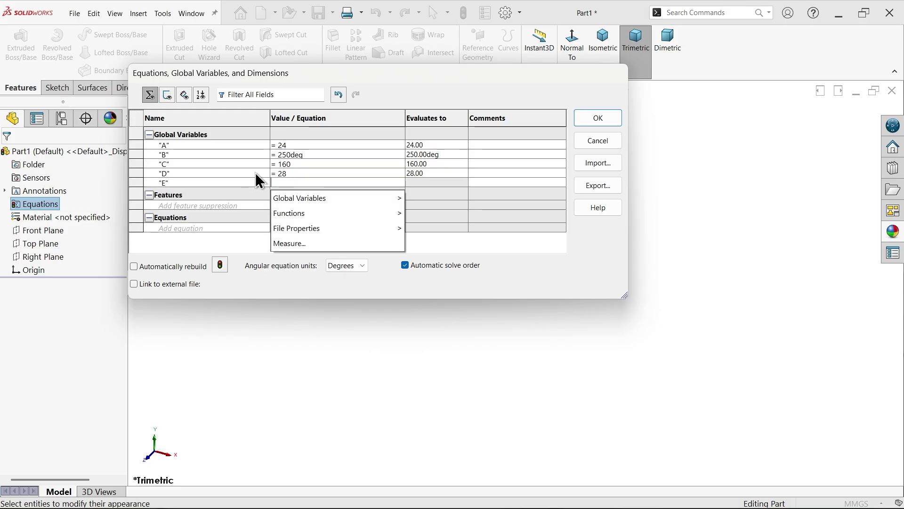
type("80")
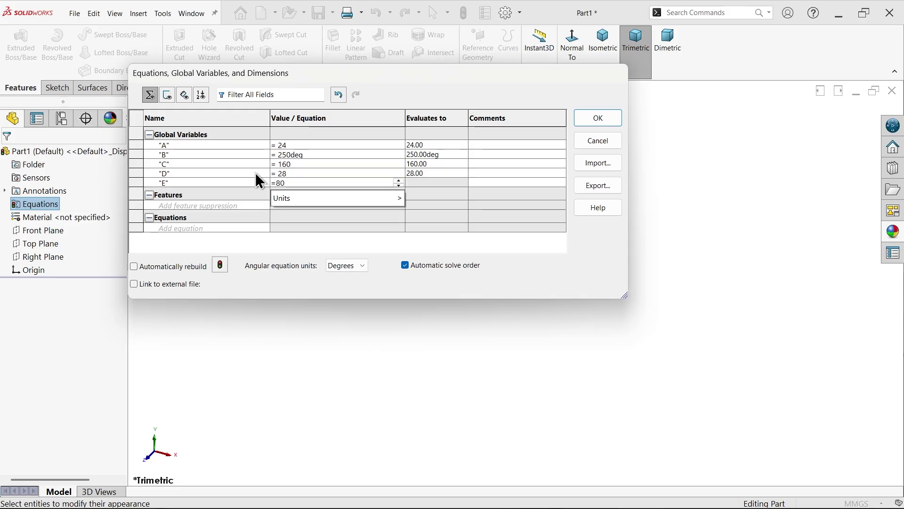
mouse_move(316, 198)
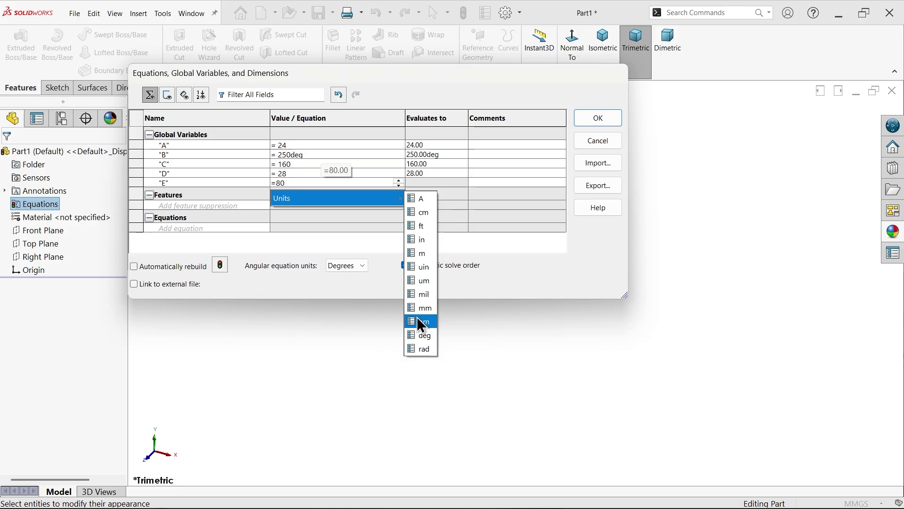
left_click(424, 337)
key("Return")
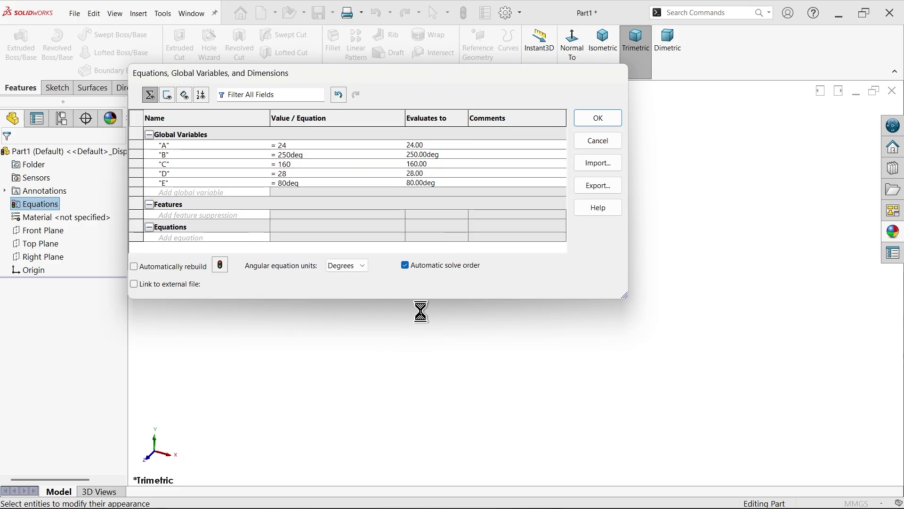
Step: Add the global variables F with the value 17 and G with the value 50
key("Tab")
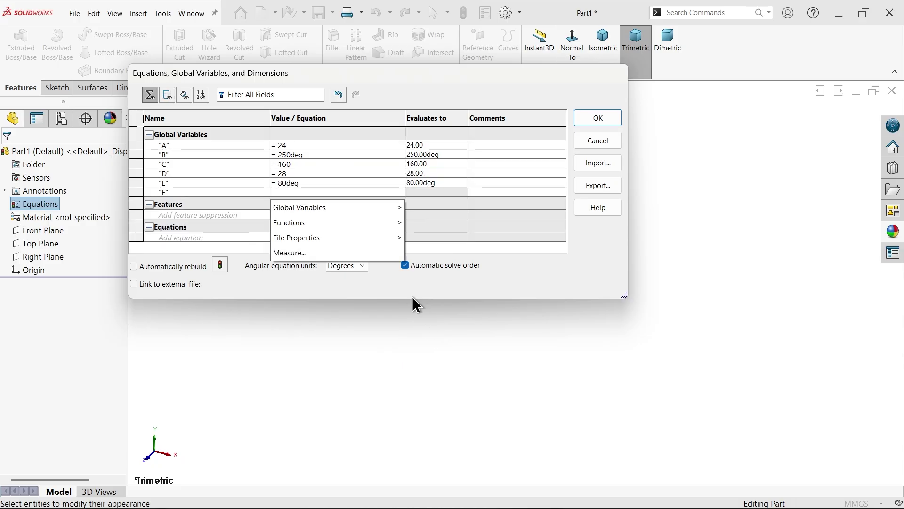
type("17")
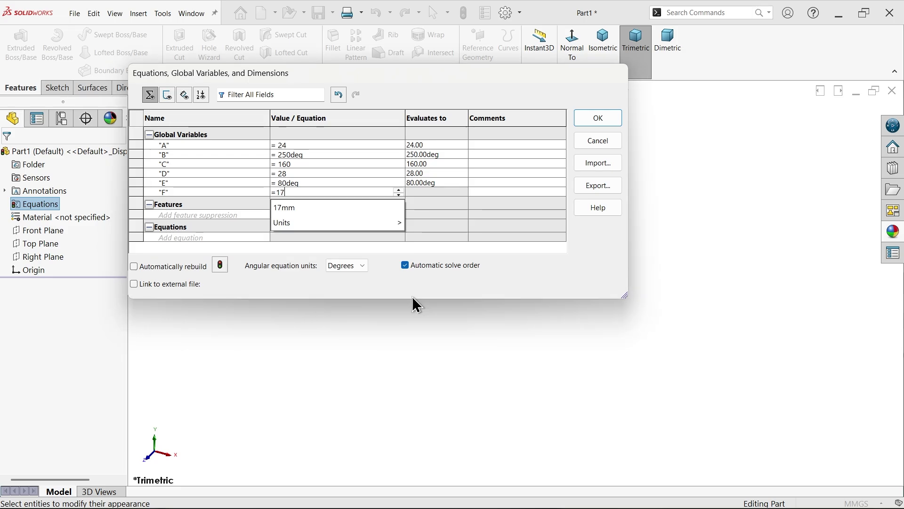
key("Return")
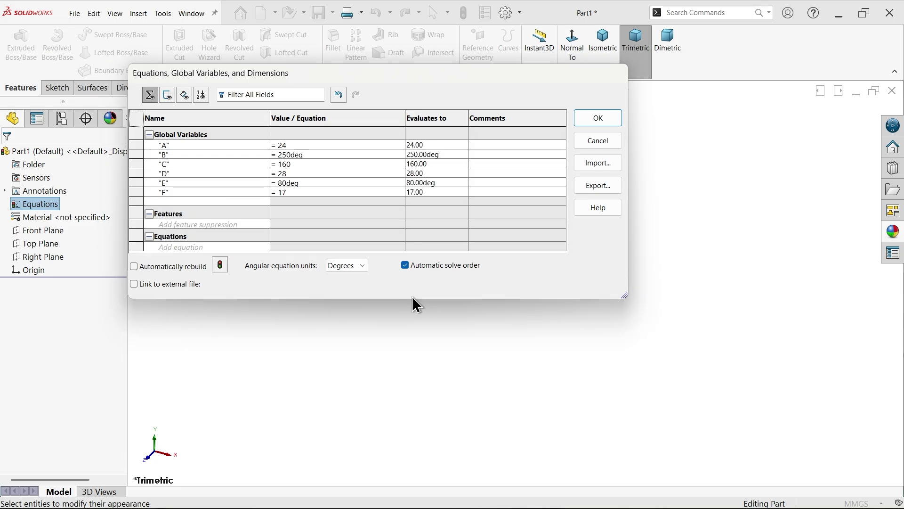
type("G")
key("Tab")
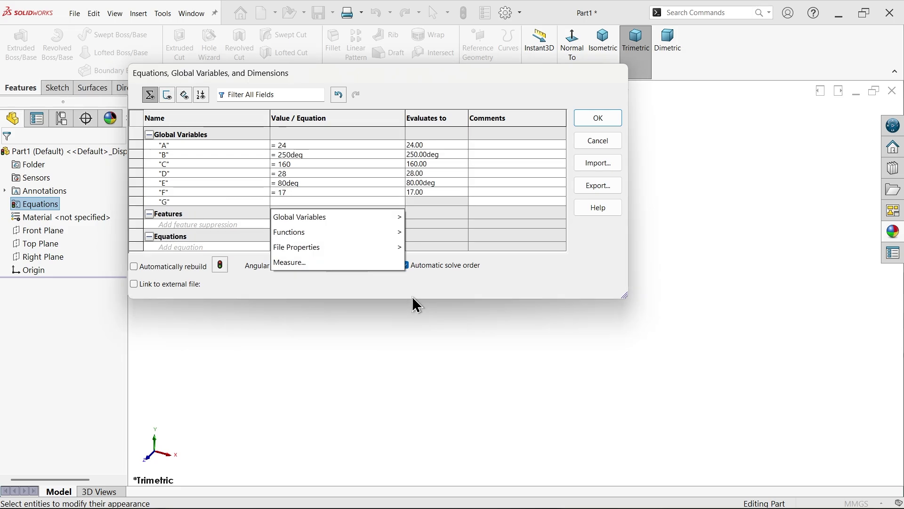
type("50")
key("Return")
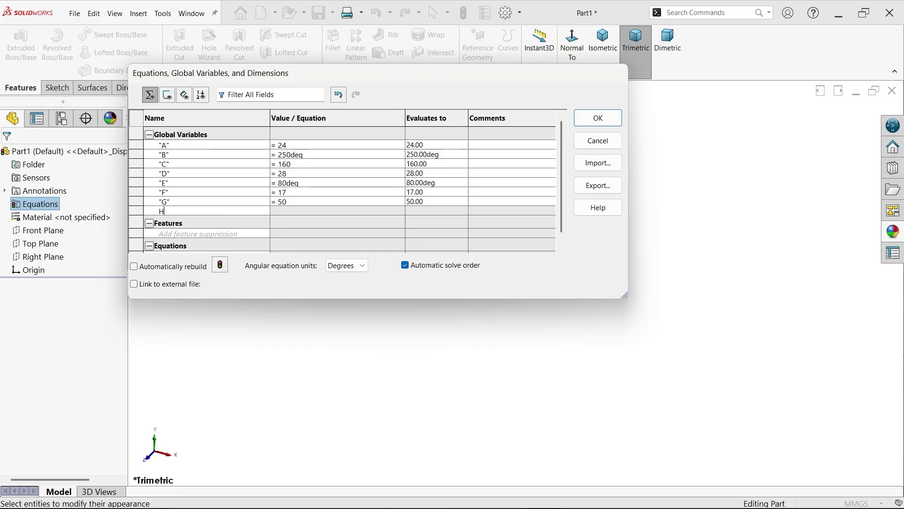
Step: Add the global variables H with the value 32 and J with the value 6
key("Tab")
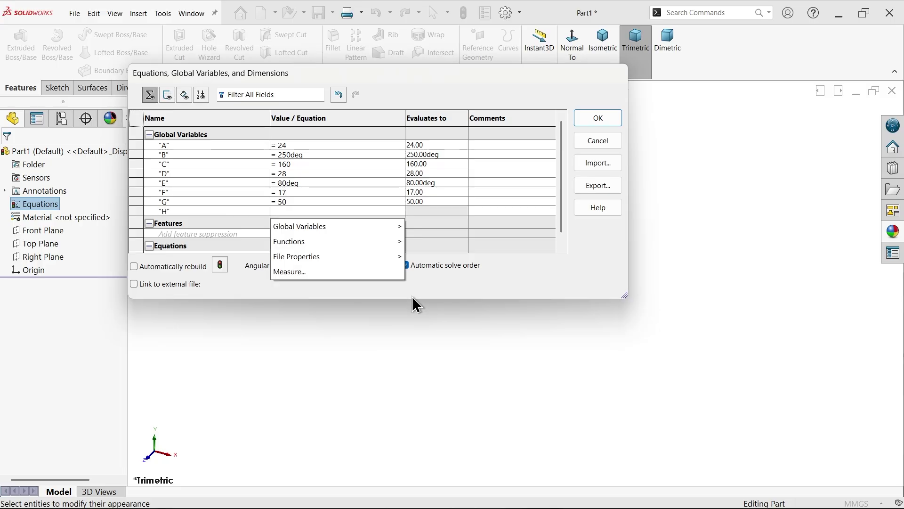
type("32")
key("Return")
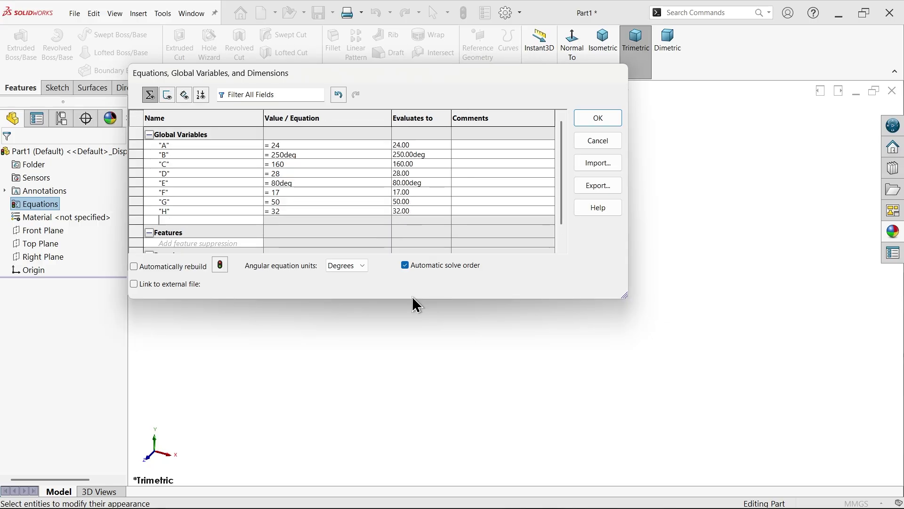
type("J")
key("Tab")
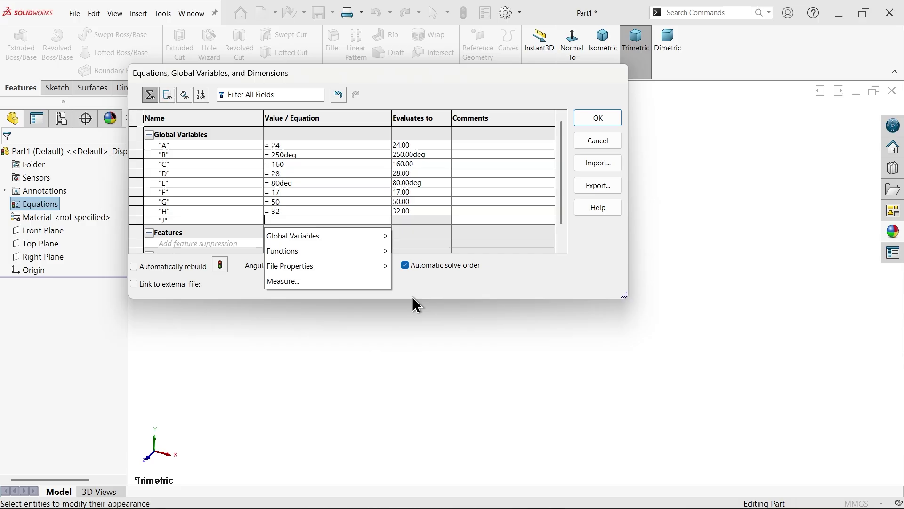
type("6")
key("Return")
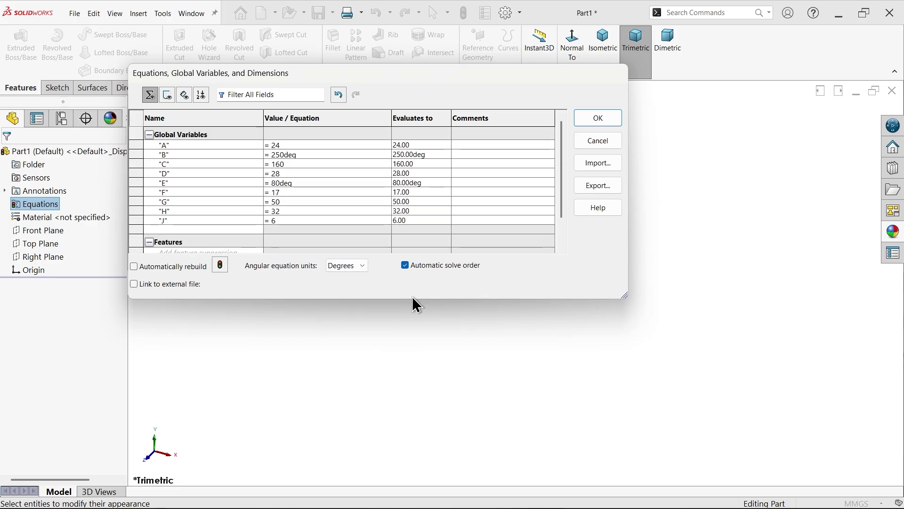
Step: Add a global variable K with the value 7 and accept the list of equations
type("K")
key("Tab")
type("7")
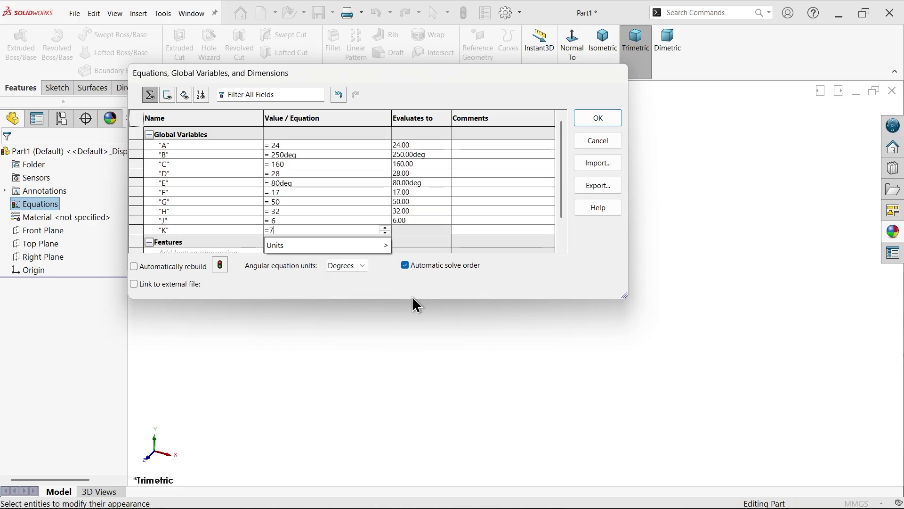
key("Return")
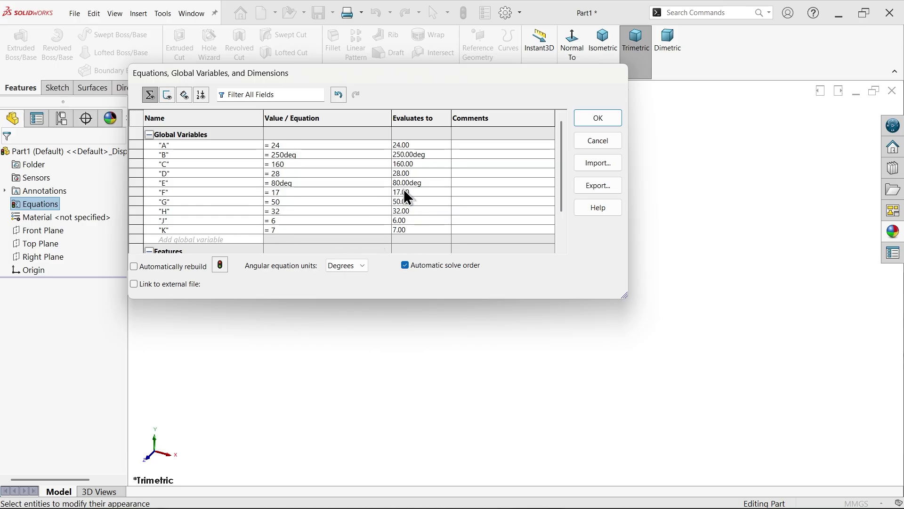
left_click(597, 118)
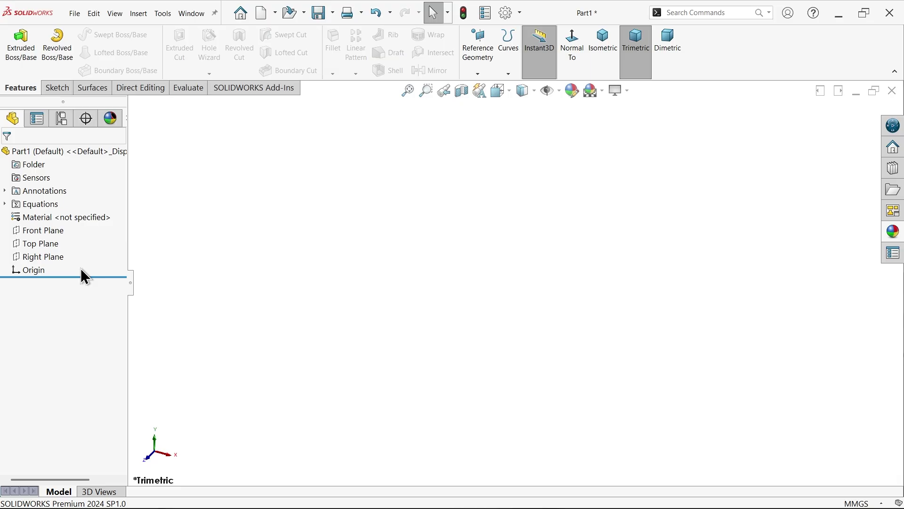
Step: Sketch two concentric circles centred on the origin of the Top Plane, about 201 mm and 120 mm in diameter
left_click(32, 244)
left_click(40, 237)
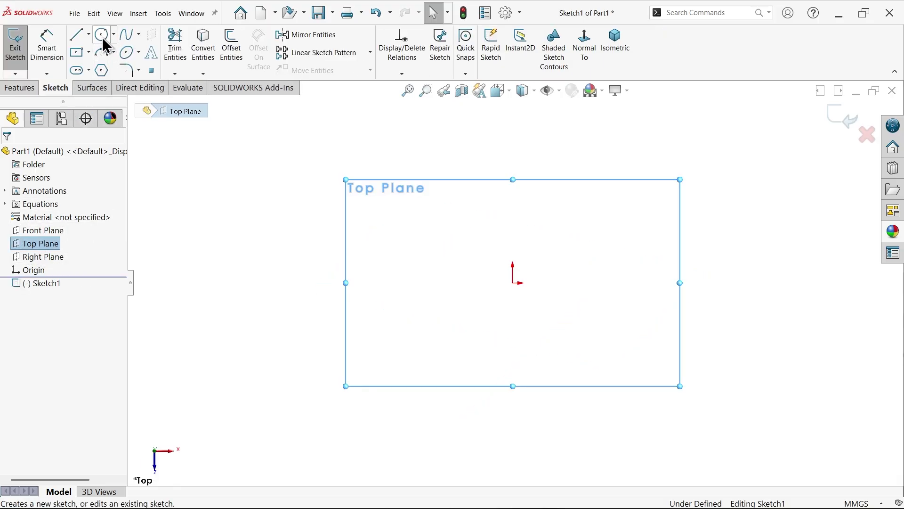
left_click(102, 34)
left_click_drag(513, 283, 325, 266)
left_click_drag(513, 283, 408, 241)
right_click(360, 235)
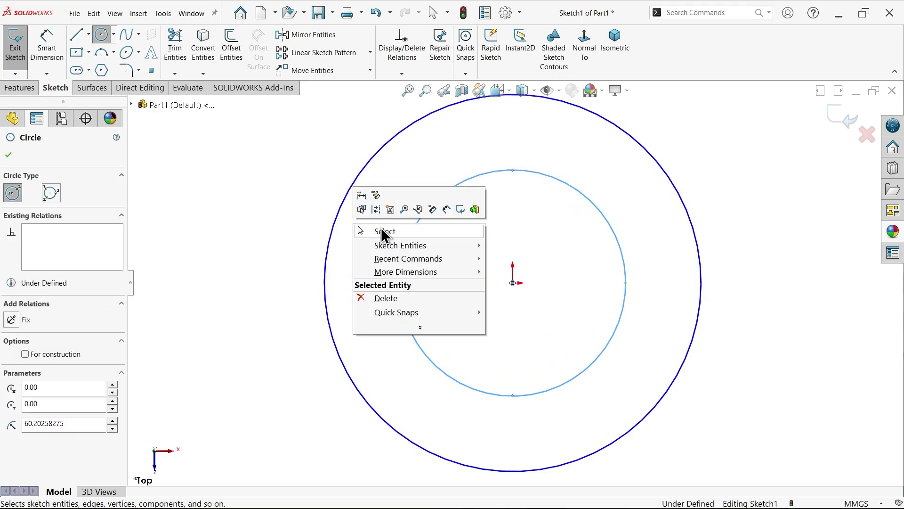
left_click(383, 234)
Step: Dimension the outer circle's diameter and link it to global variable C (160 mm)
left_click(53, 60)
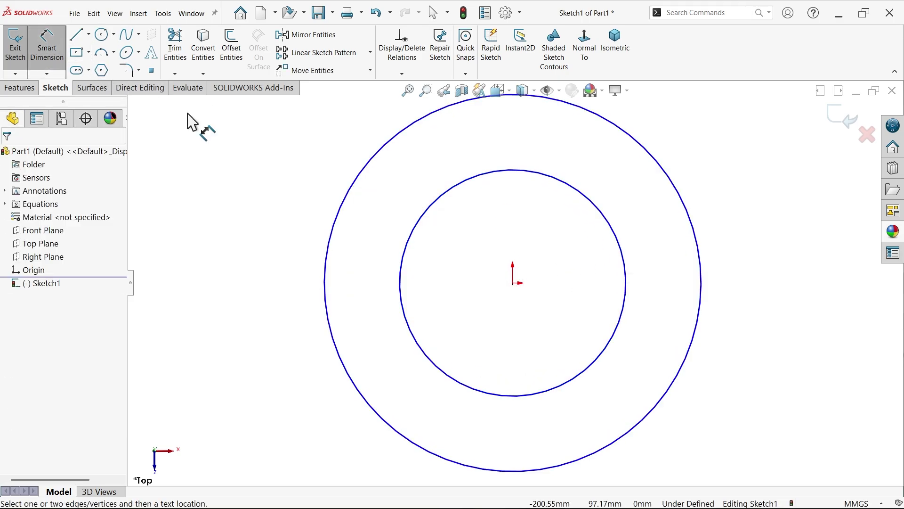
left_click(331, 255)
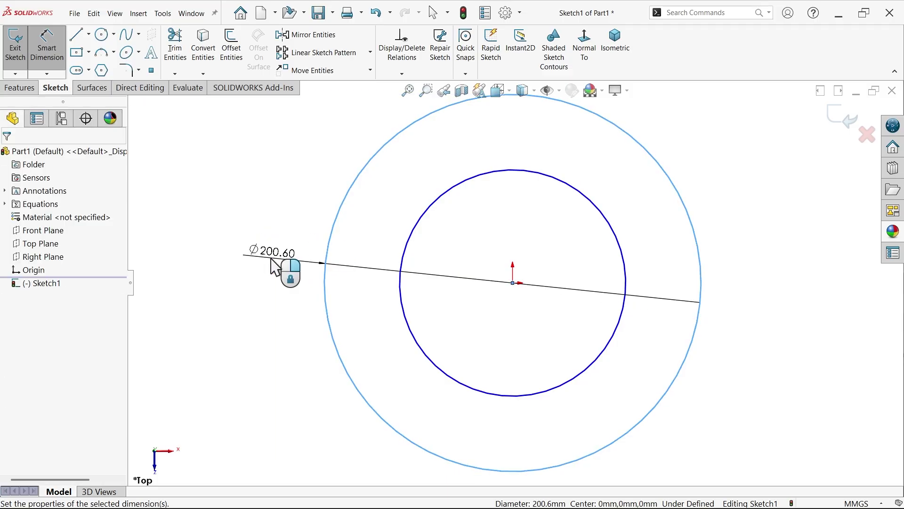
left_click(274, 262)
type("=")
mouse_move(302, 292)
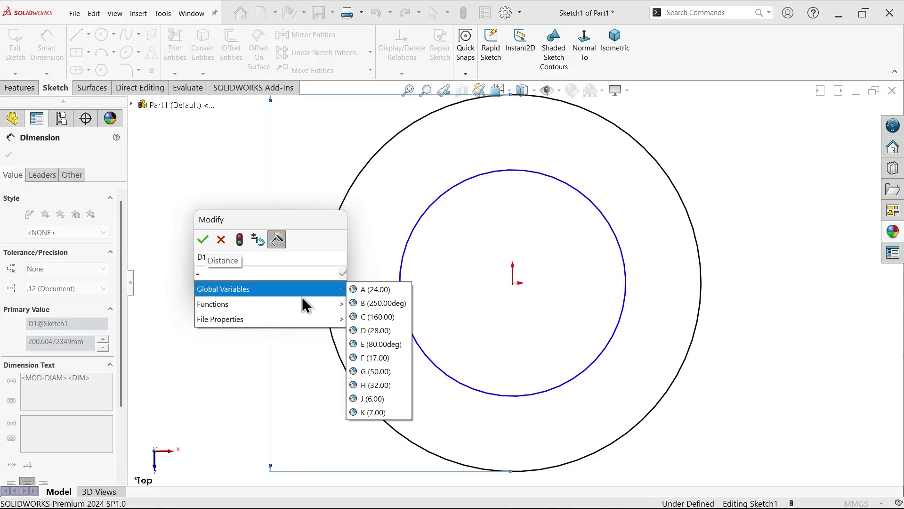
left_click(368, 316)
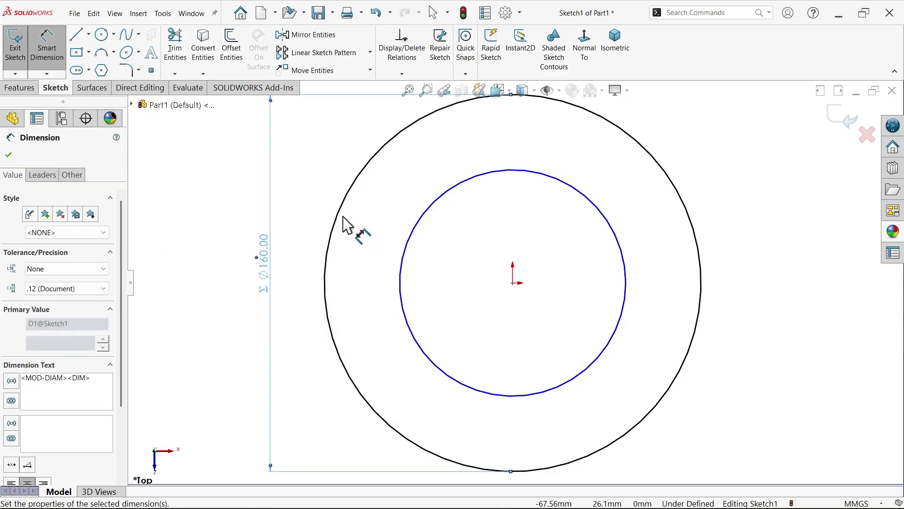
Step: Dimension the radial gap between the two circles and link it to global variable A (24 mm)
left_click(335, 224)
left_click(406, 257)
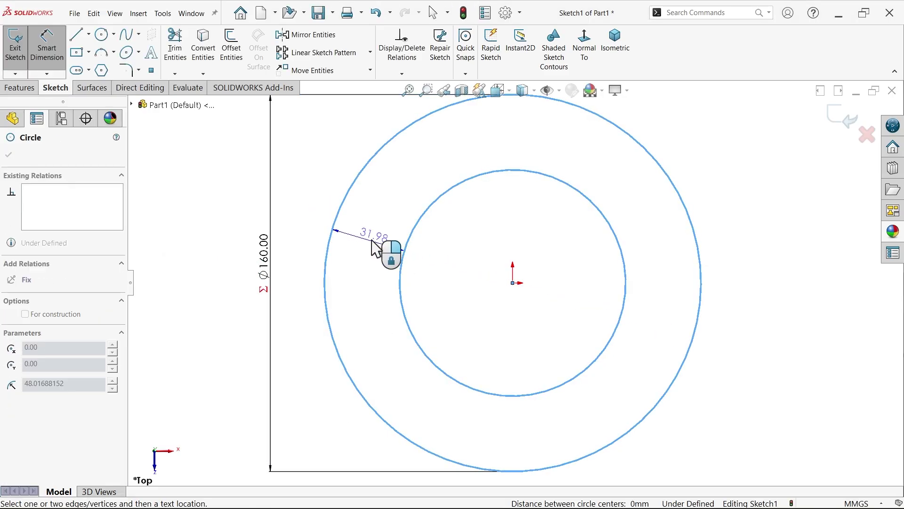
left_click(393, 253)
type("=")
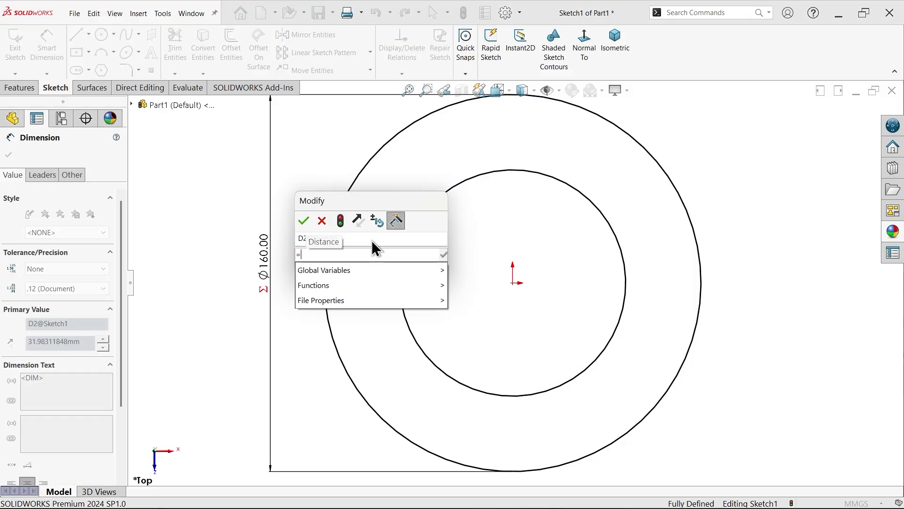
mouse_move(383, 272)
left_click(461, 270)
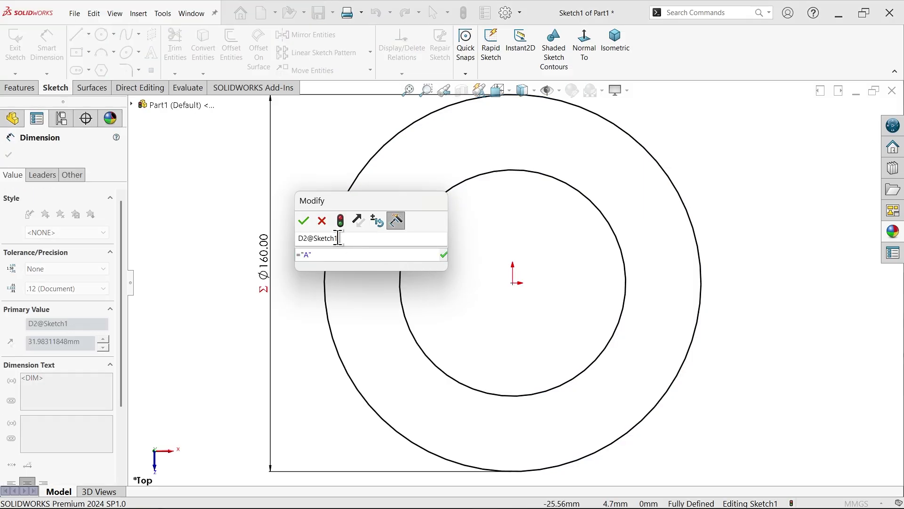
left_click(304, 222)
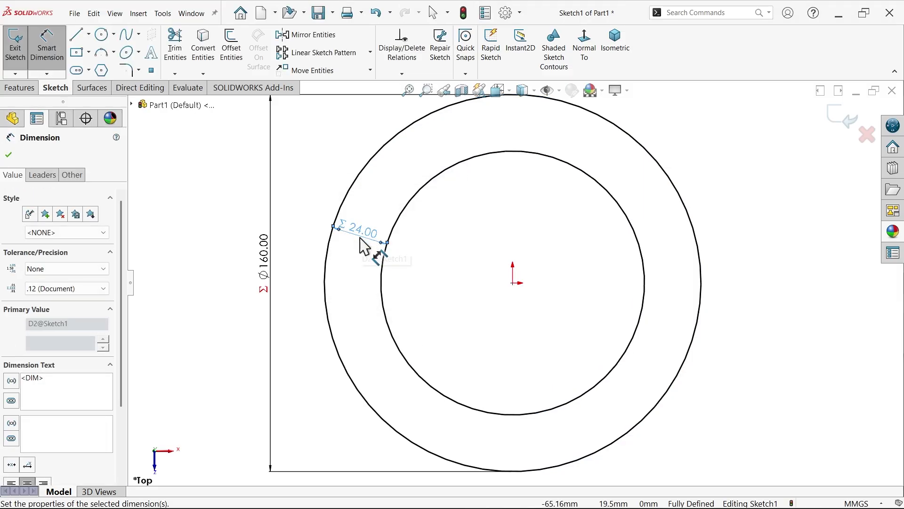
left_click(9, 155)
Step: Extrude the ring profile mid-plane with its depth linked to global variable H (32 mm)
left_click(18, 89)
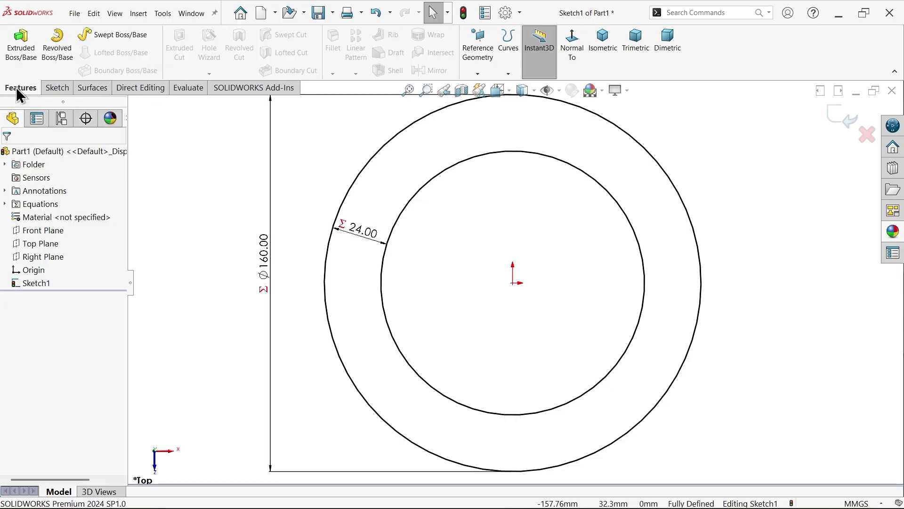
left_click(20, 52)
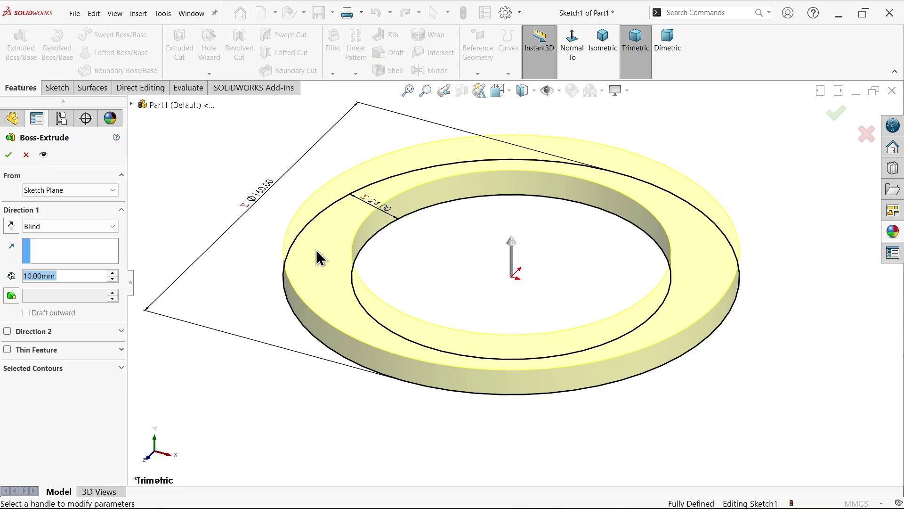
left_click(71, 227)
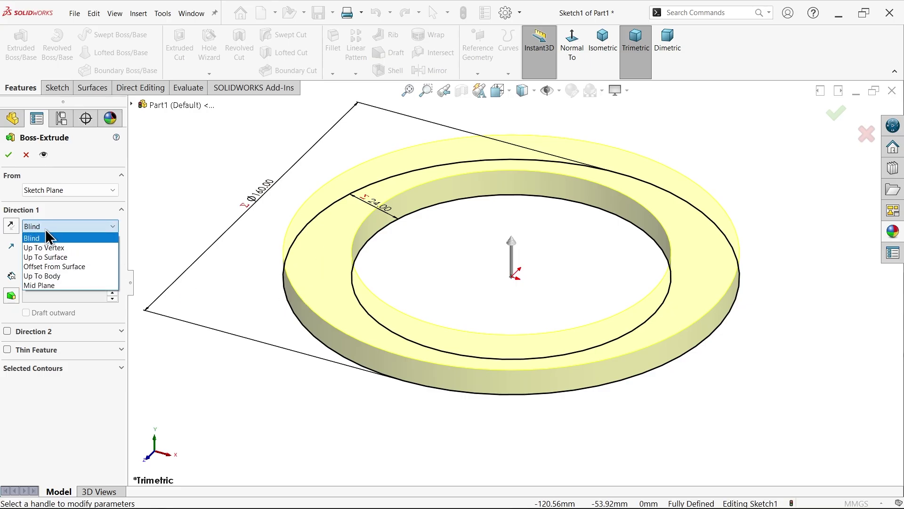
left_click(47, 285)
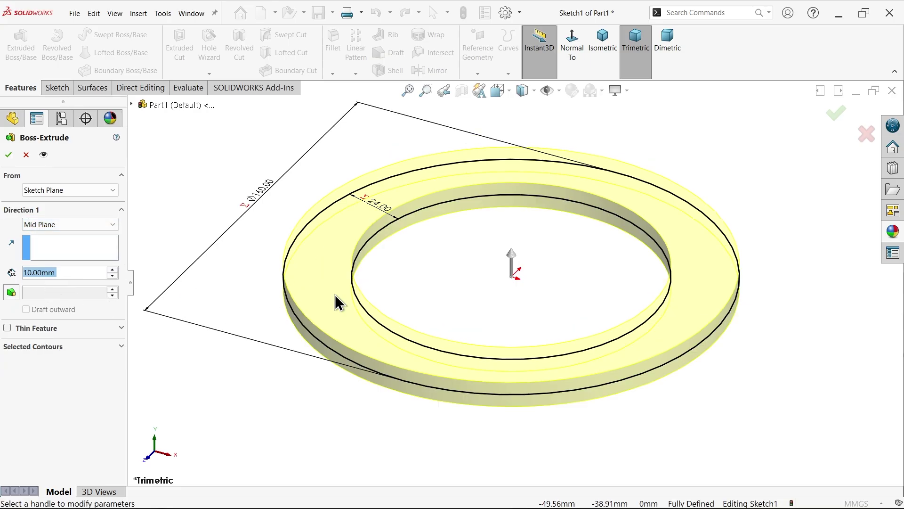
left_click_drag(508, 271, 514, 240)
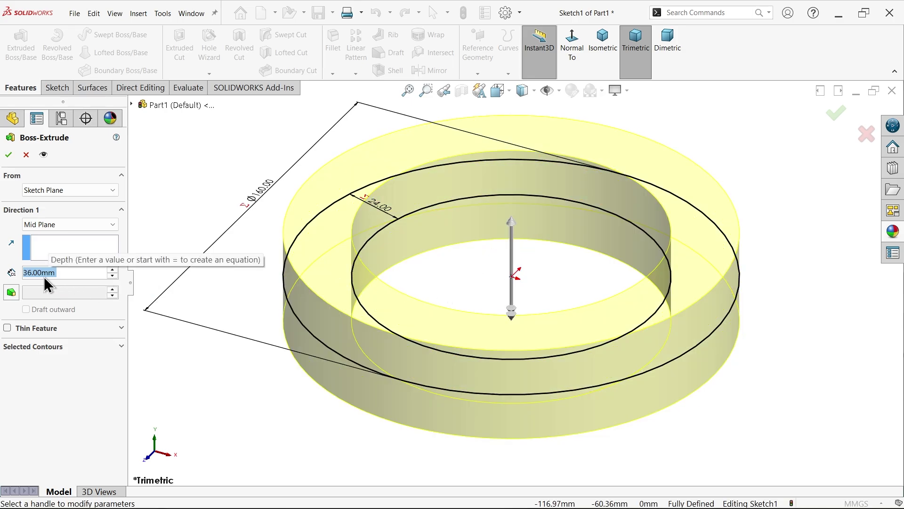
type("=")
left_click(84, 289)
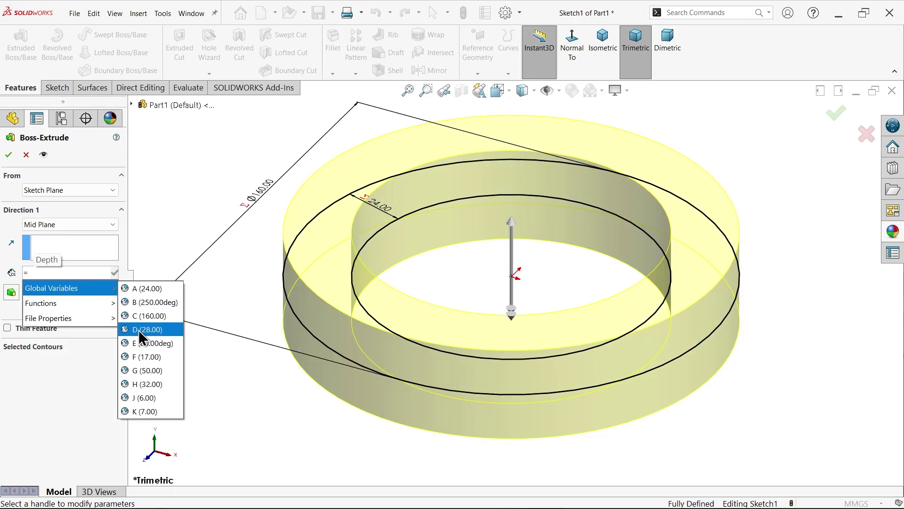
left_click(157, 384)
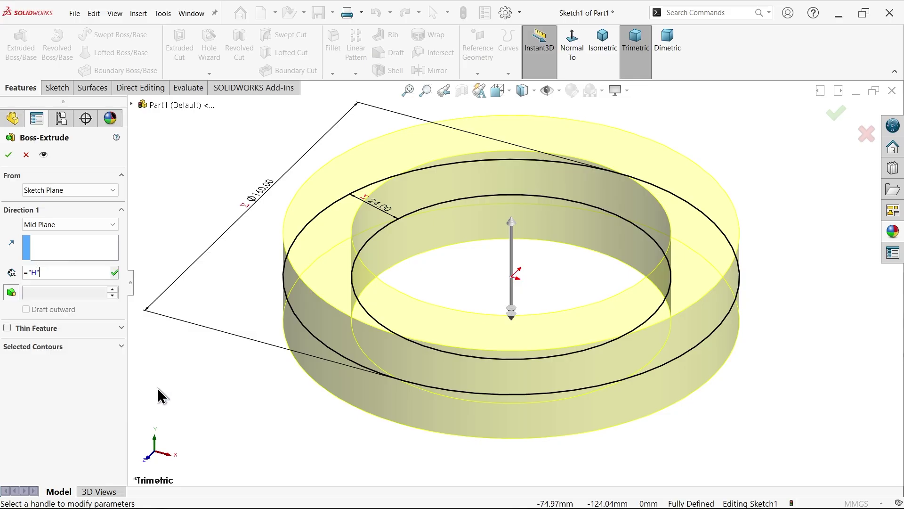
left_click(115, 273)
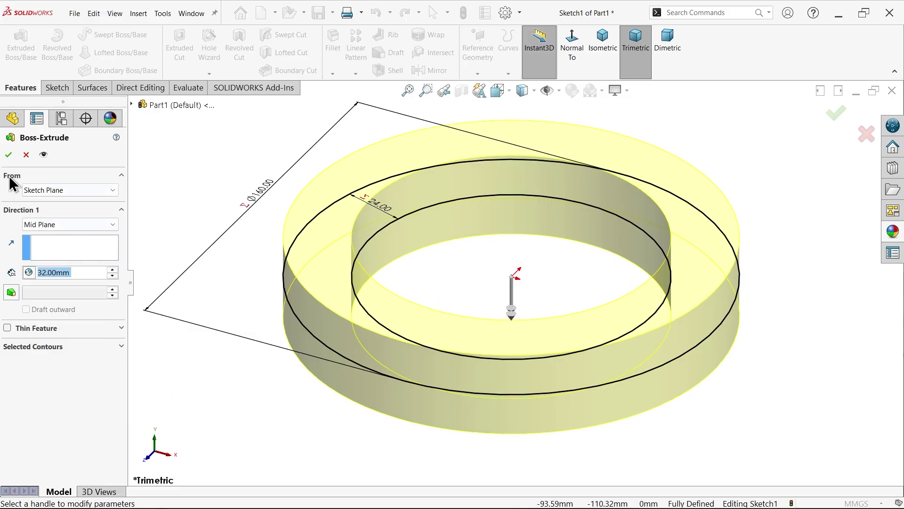
left_click(8, 154)
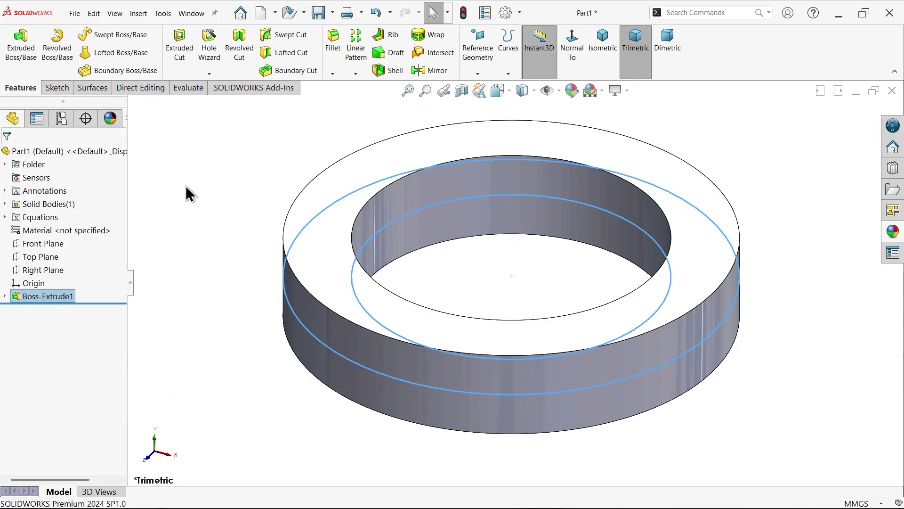
left_click(628, 91)
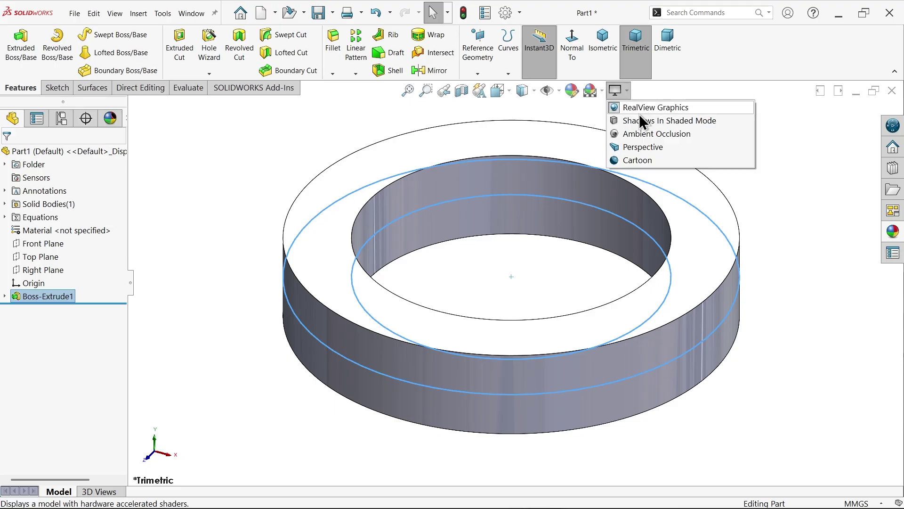
left_click(345, 116)
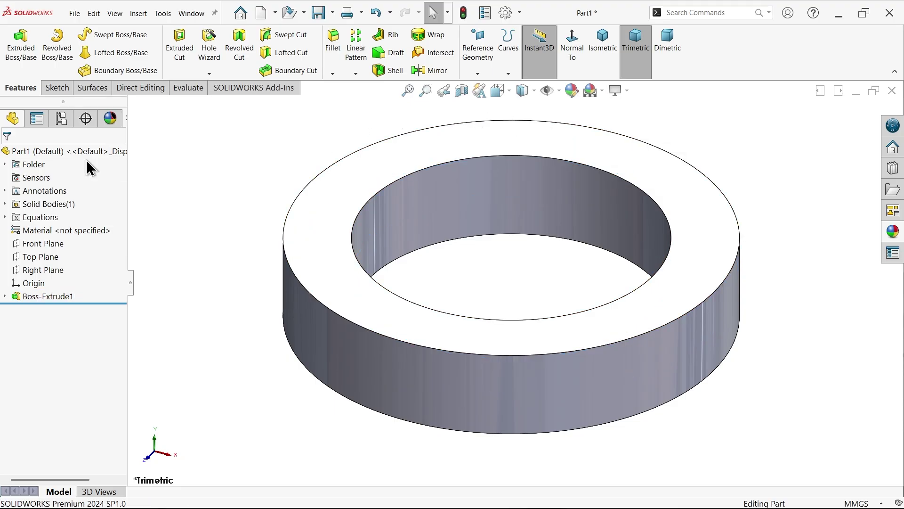
Step: Apply a yellow-green colour appearance with RGB values 179, 255, 0 to the whole part
left_click(571, 91)
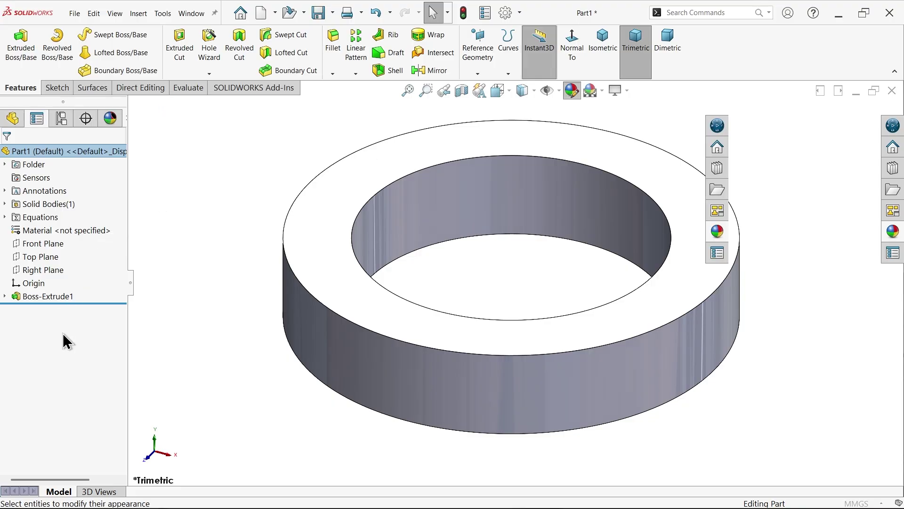
left_click(55, 419)
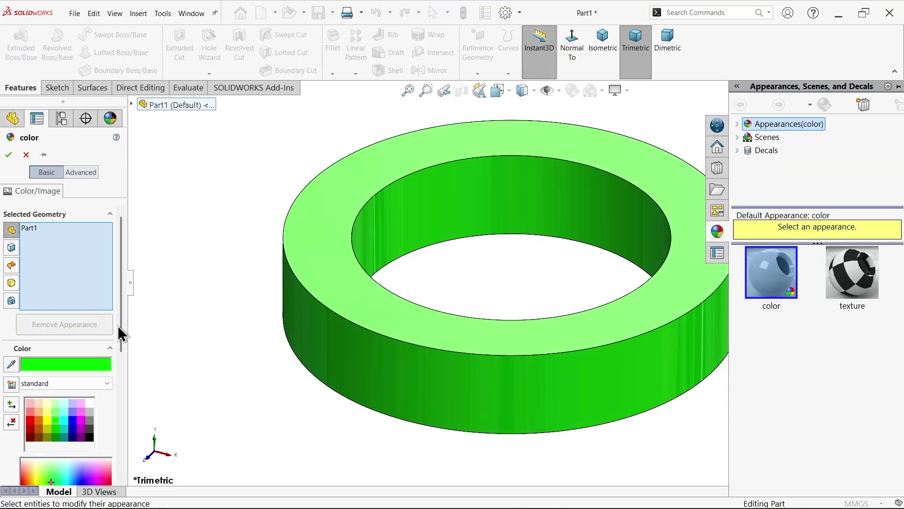
left_click_drag(120, 294, 117, 367)
left_click(96, 378)
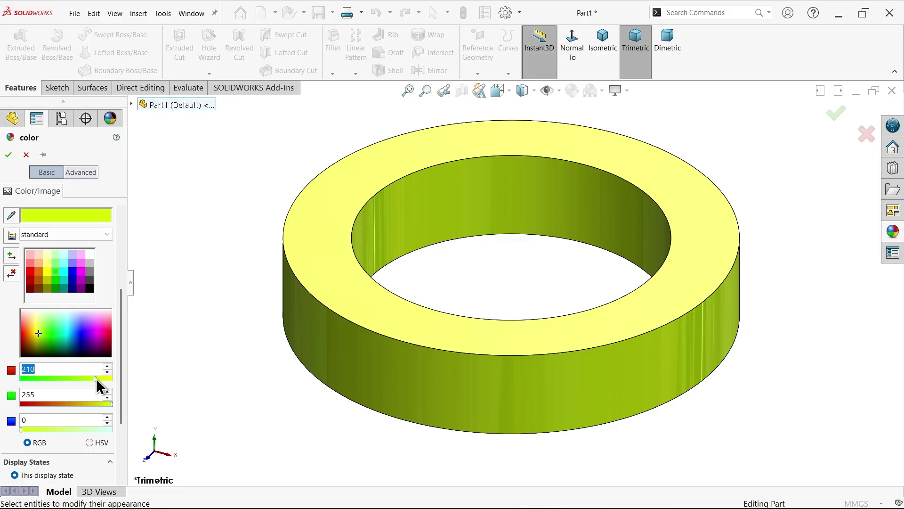
type("179")
key("Return")
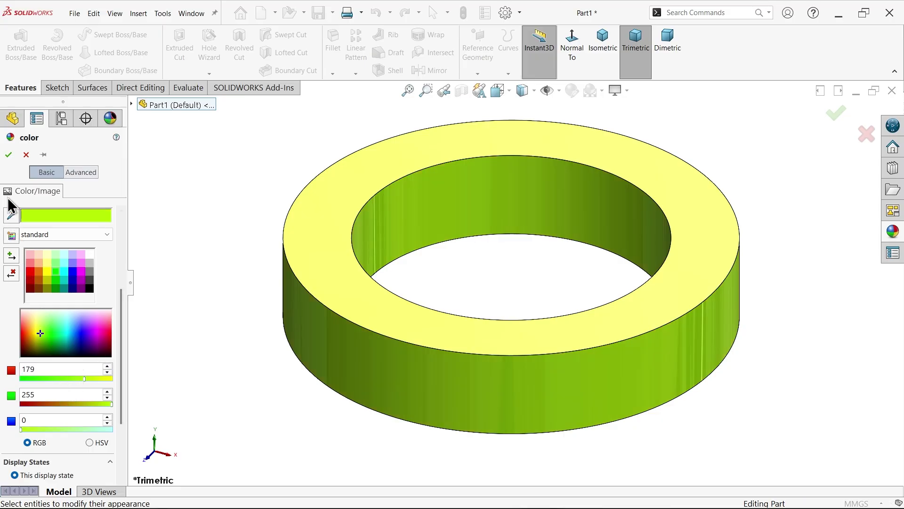
left_click(9, 154)
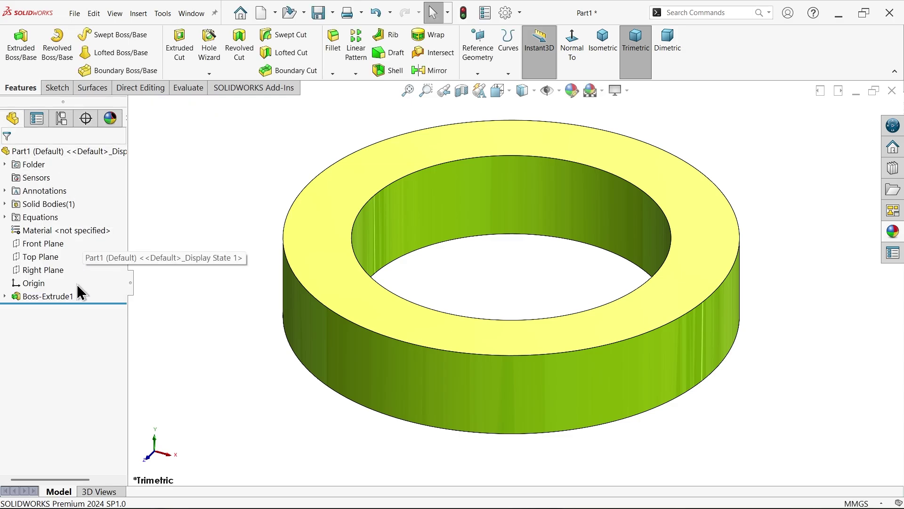
Step: Sketch on the Top Plane a horizontal line from beyond the ring's left edge to the origin, and a second line about 96 mm long running down-right past the ring
left_click(43, 257)
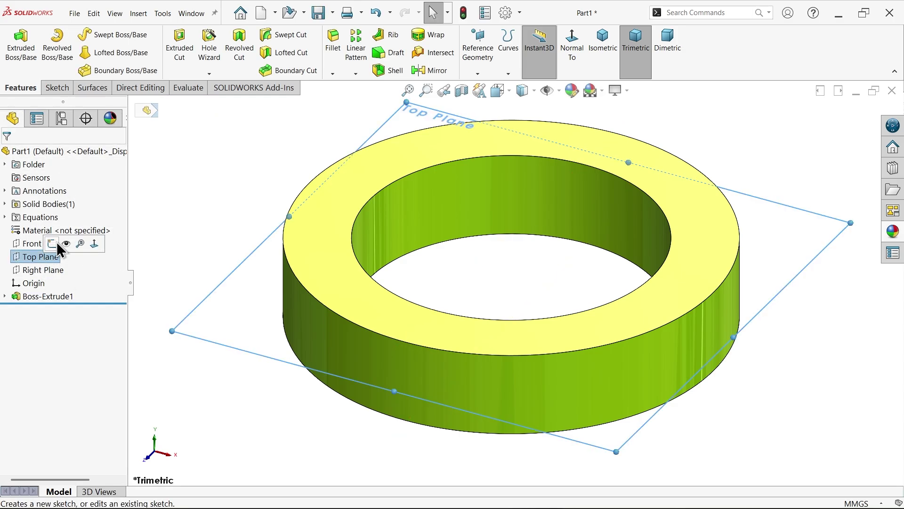
left_click(50, 244)
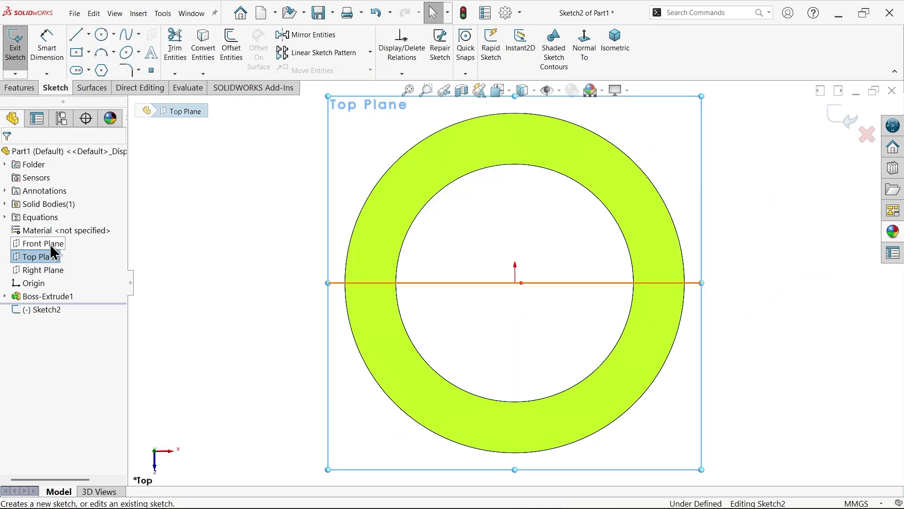
left_click(74, 36)
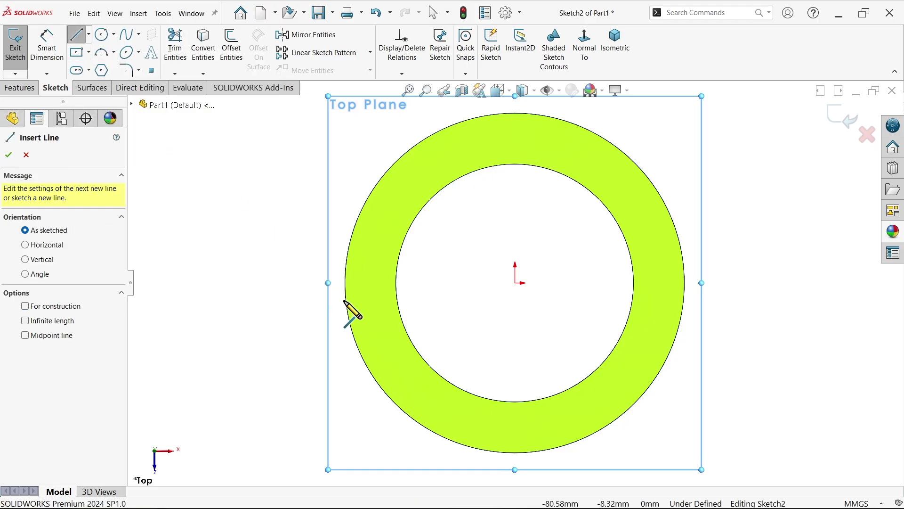
left_click(334, 283)
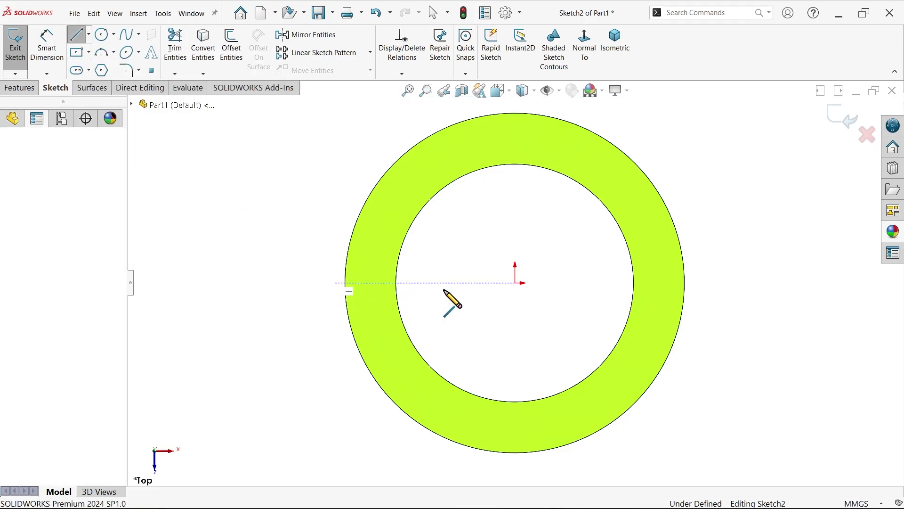
left_click(515, 283)
scroll(516, 284, "up", 3)
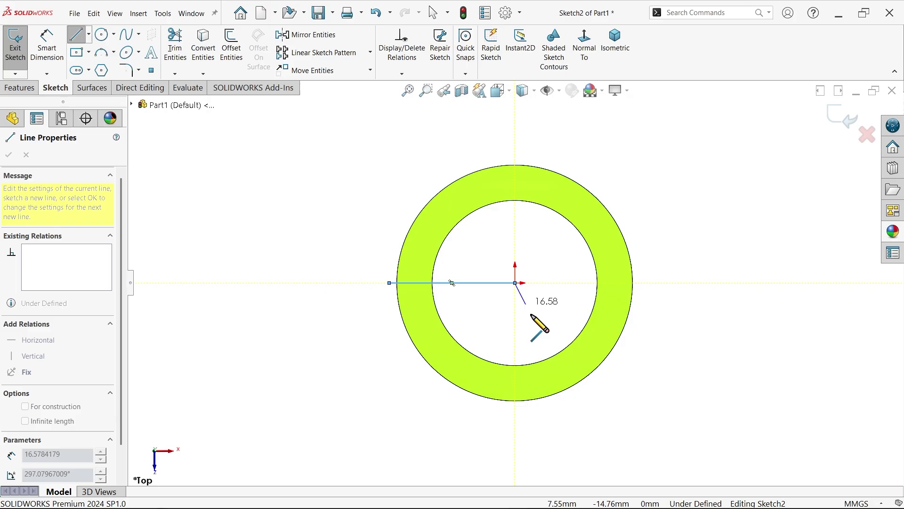
left_click(565, 414)
right_click(659, 361)
left_click(688, 370)
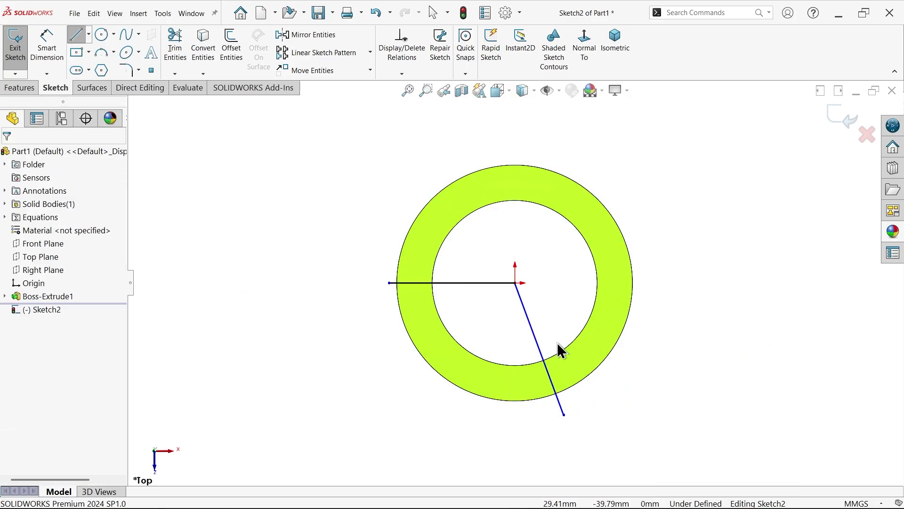
Step: Dimension the reflex angle between the two lines over the top and link it to global variable B (250°)
scroll(557, 346, "down", 2)
left_click(59, 66)
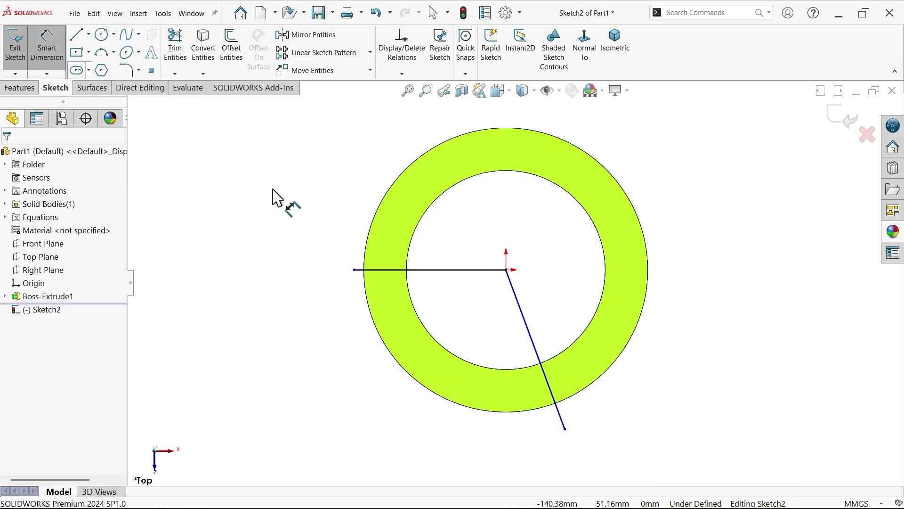
left_click(485, 270)
left_click(521, 306)
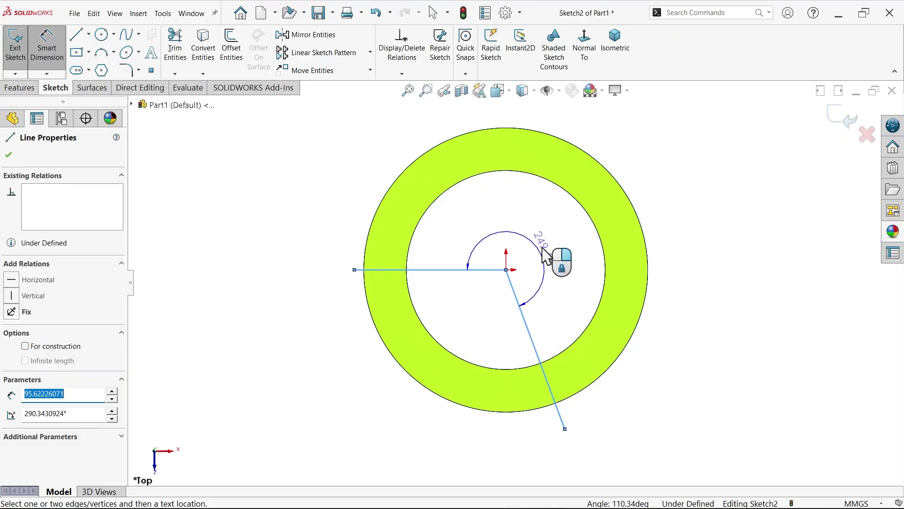
left_click(549, 238)
type("=")
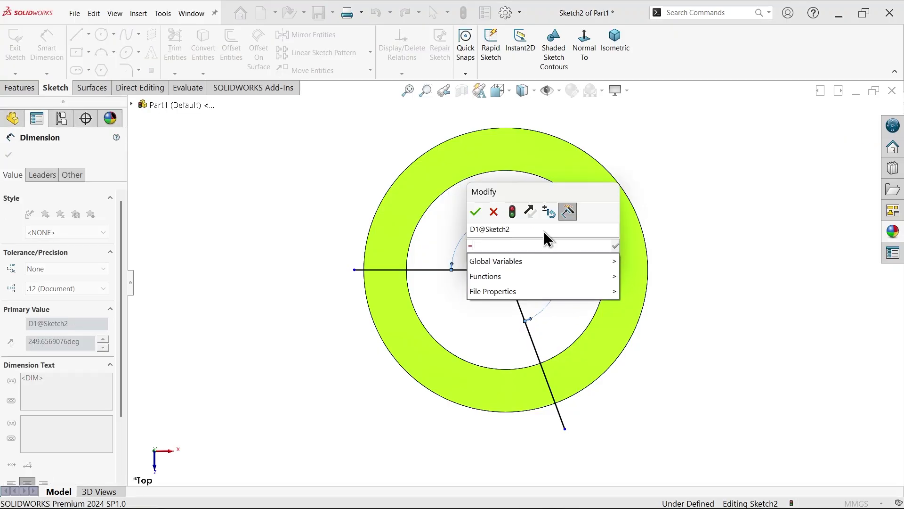
mouse_move(588, 261)
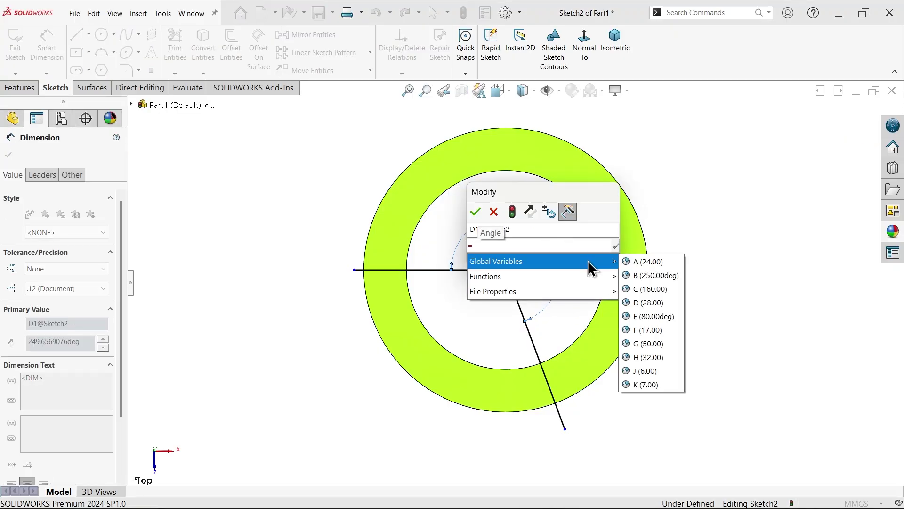
left_click(653, 276)
left_click(475, 213)
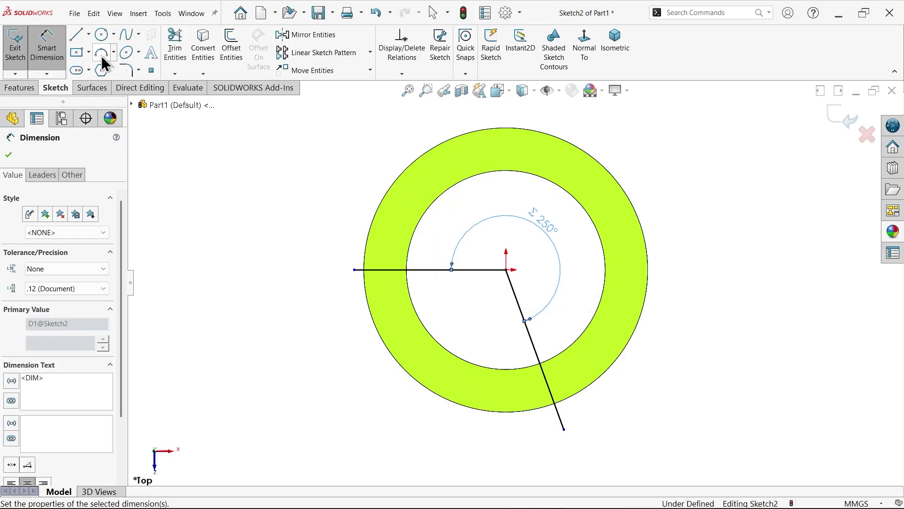
left_click(103, 57)
scroll(527, 377, "down", 4)
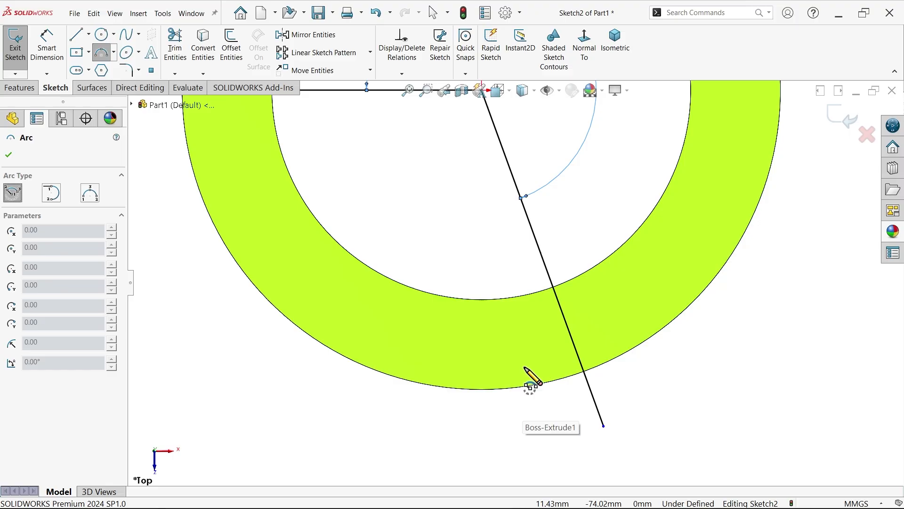
scroll(532, 376, "down", 2)
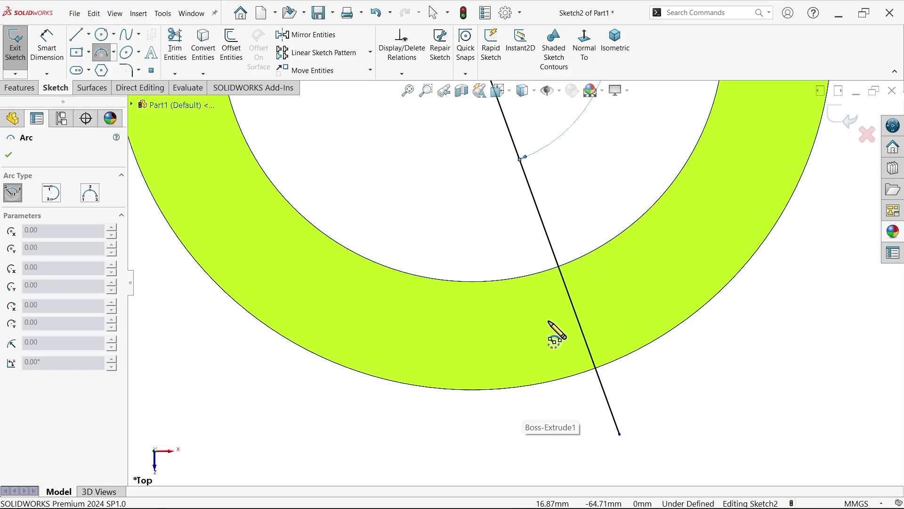
left_click(559, 268)
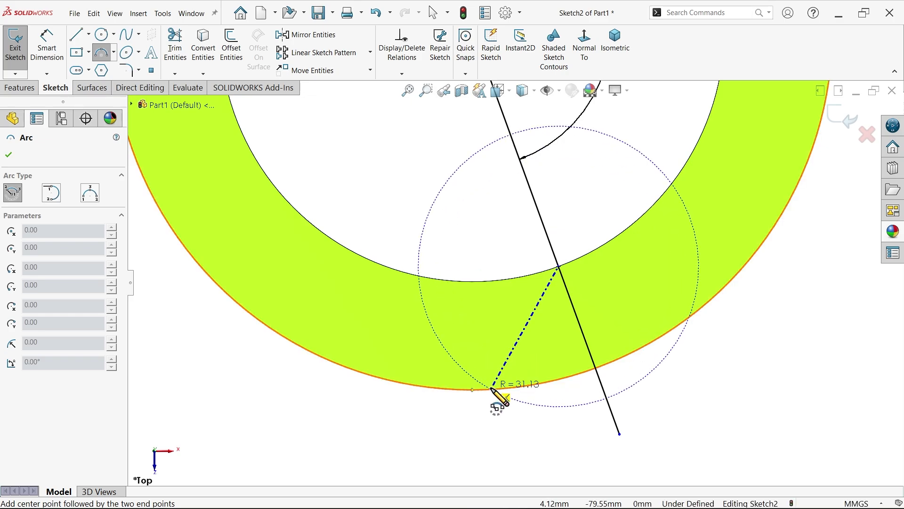
key("Escape")
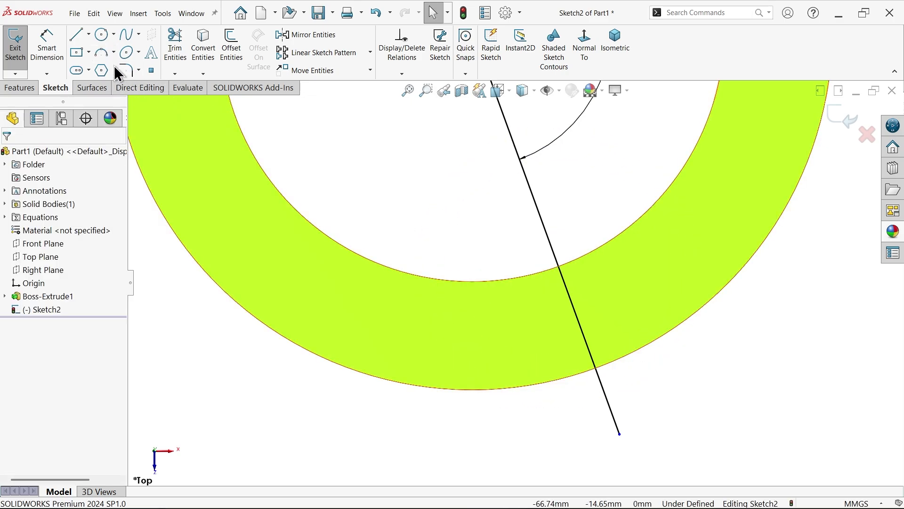
Step: Draw a 3-point arc, about 32 mm between its ends, from the slanted line's crossing with the ring's inner edge to the outer edge, bulging away from the line
left_click(114, 52)
left_click(118, 94)
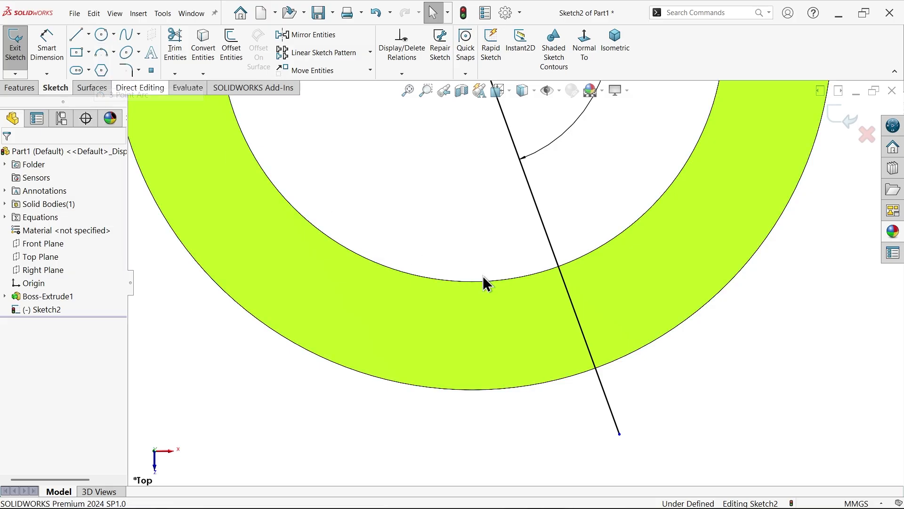
left_click(561, 269)
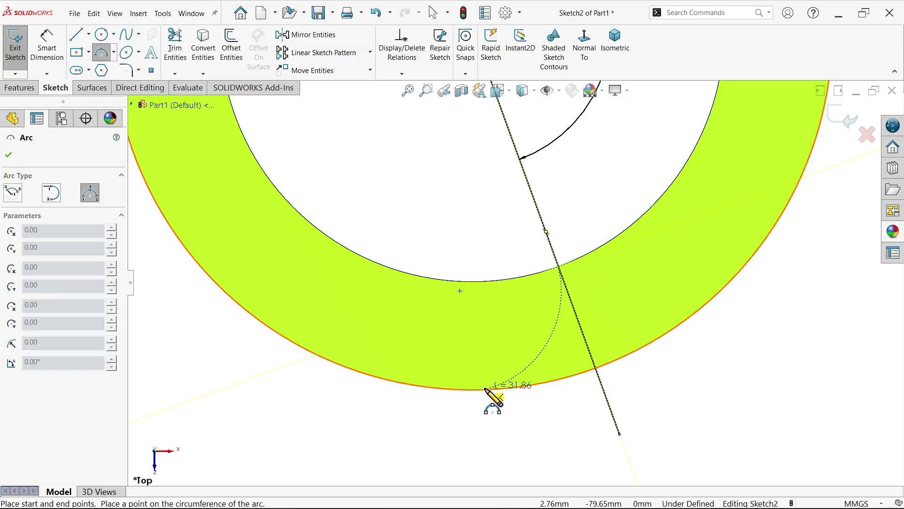
left_click(484, 389)
left_click(492, 346)
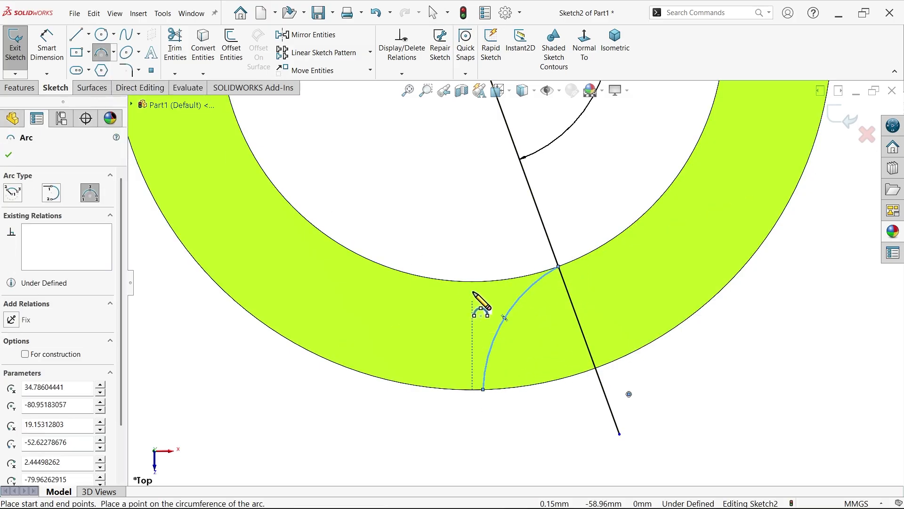
right_click(508, 262)
left_click(507, 263)
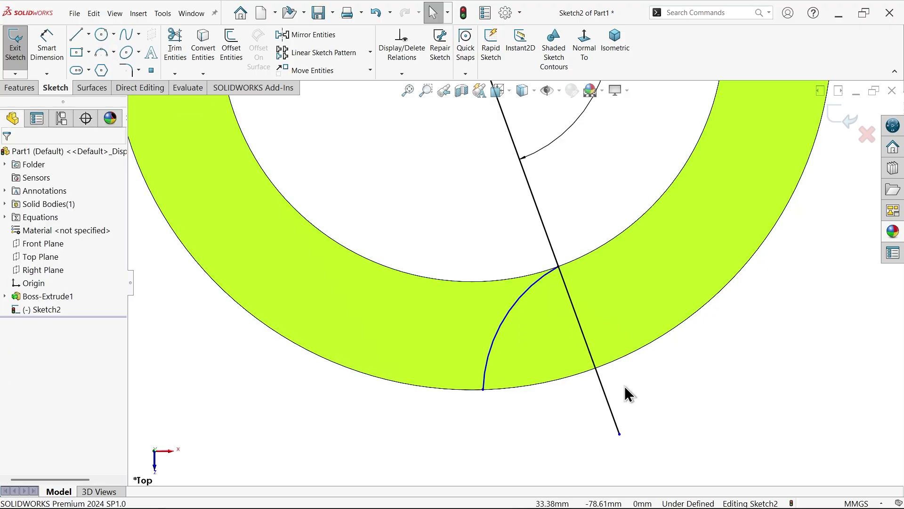
Step: Add a coincident relation between the 3-point arc's centre point and the slanted line
left_click(629, 394)
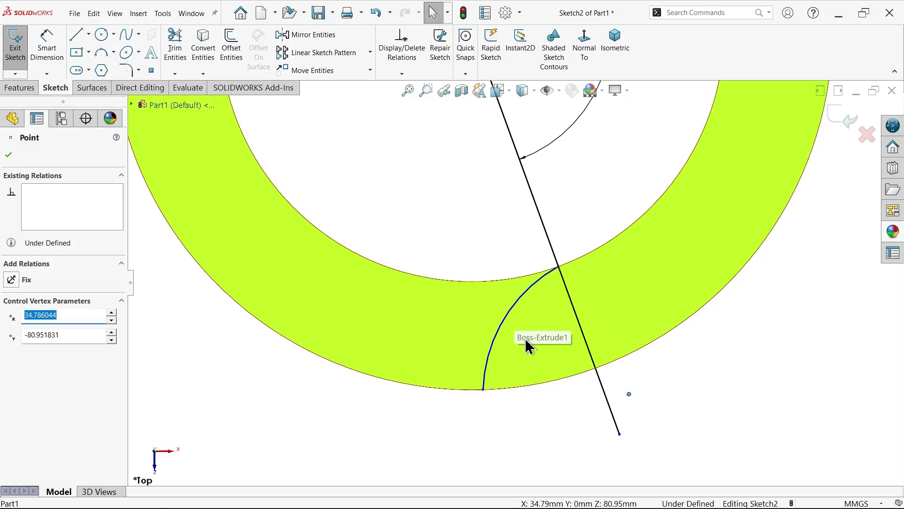
left_click(612, 417)
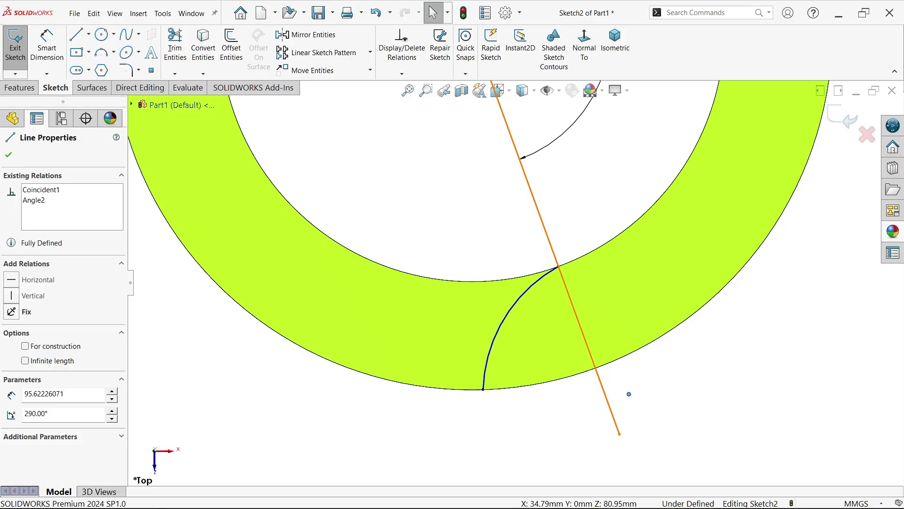
left_click(630, 394, "ctrl")
left_click(651, 374)
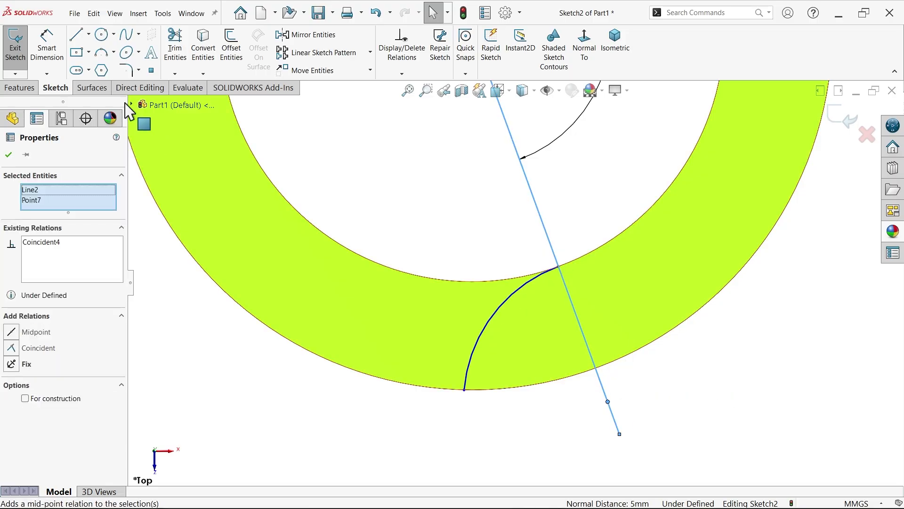
Step: Dimension the arc's radius and link it to global variable D (28 mm)
left_click(46, 46)
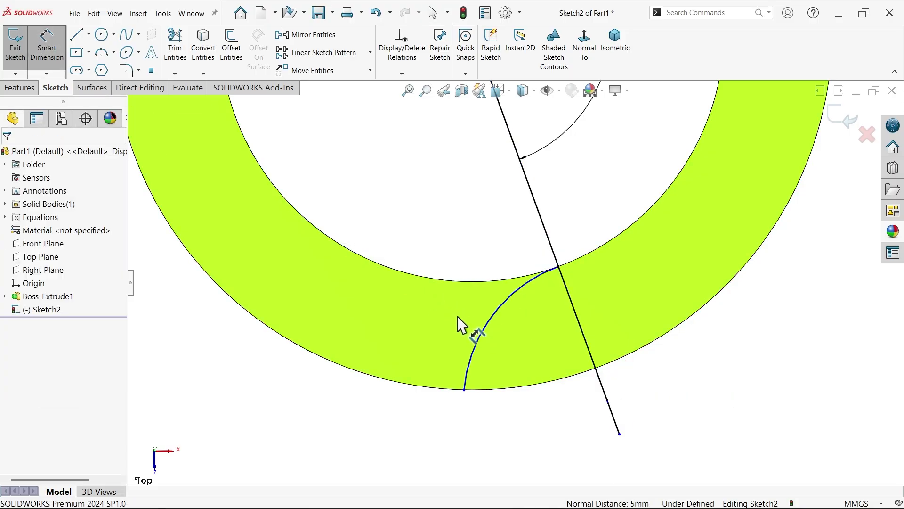
left_click(489, 322)
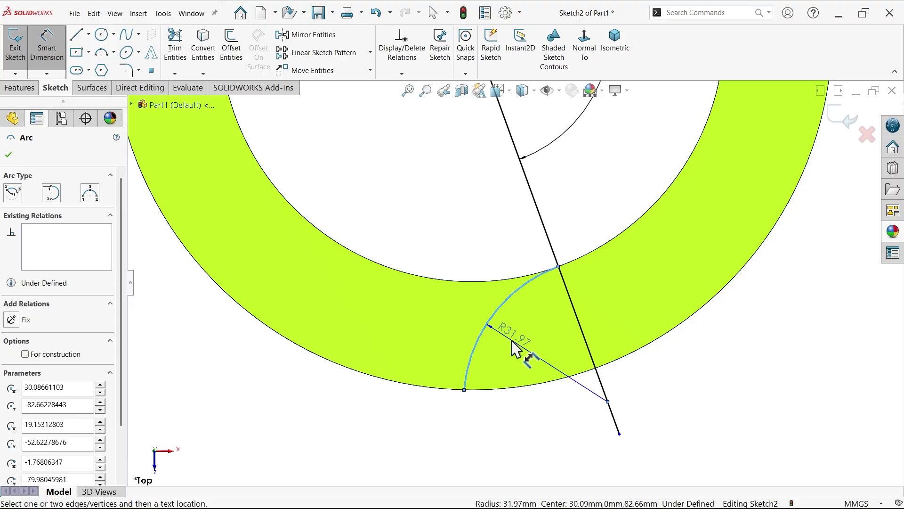
left_click(516, 349)
type("=")
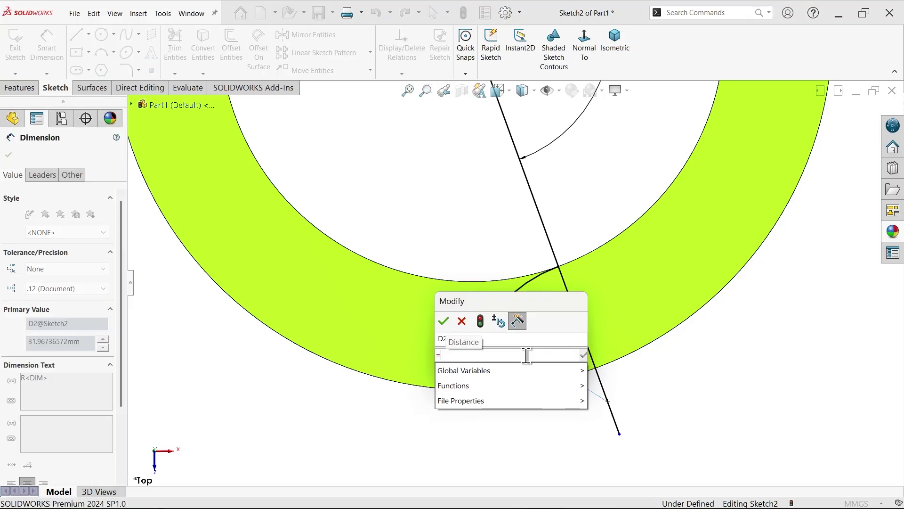
mouse_move(553, 371)
left_click(616, 413)
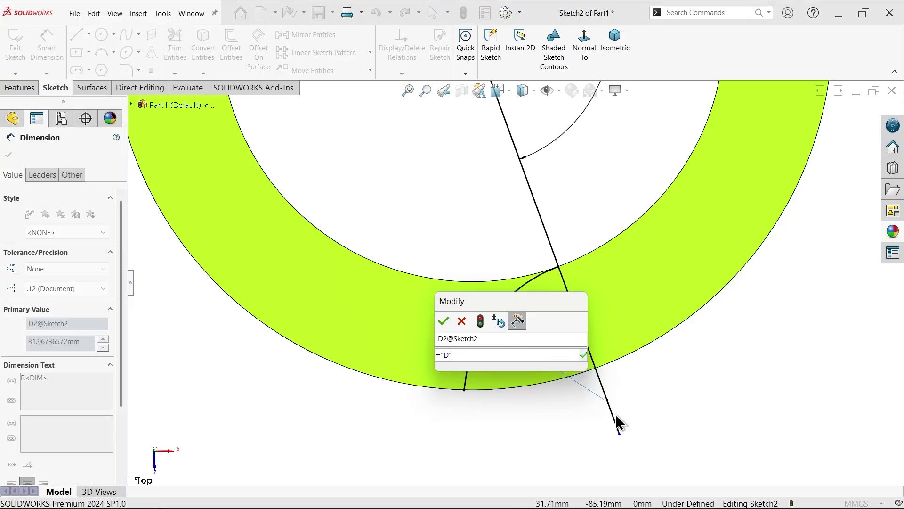
left_click(443, 321)
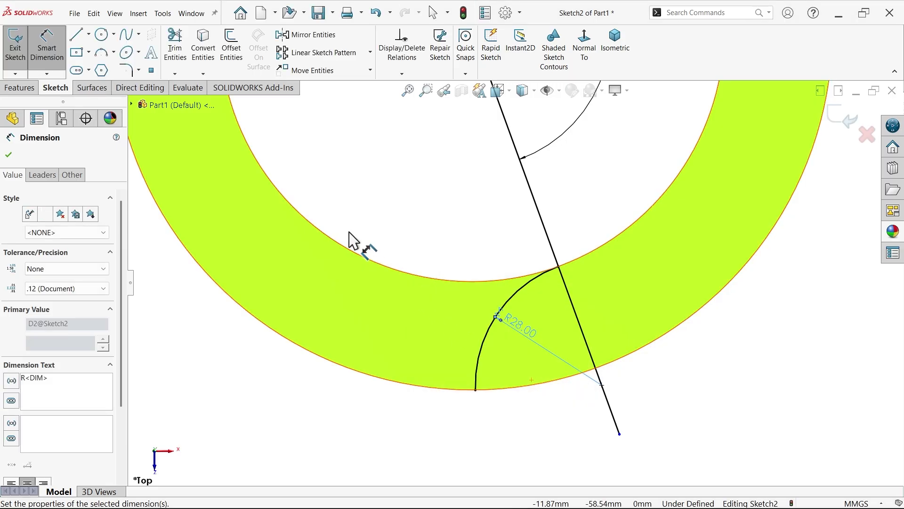
left_click(8, 157)
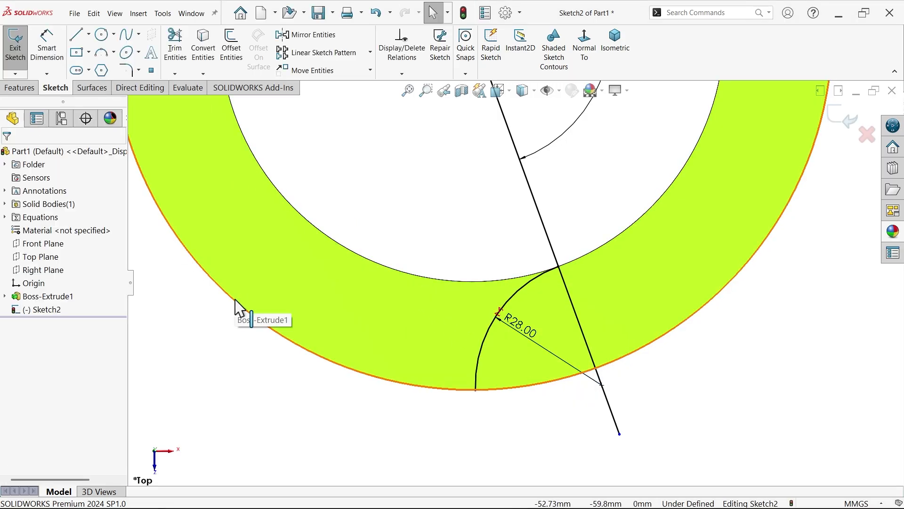
Step: Convert the ring's outer edge into the sketch and trim it to the lower-left portion between the horizontal line and the R28 arc
key("f")
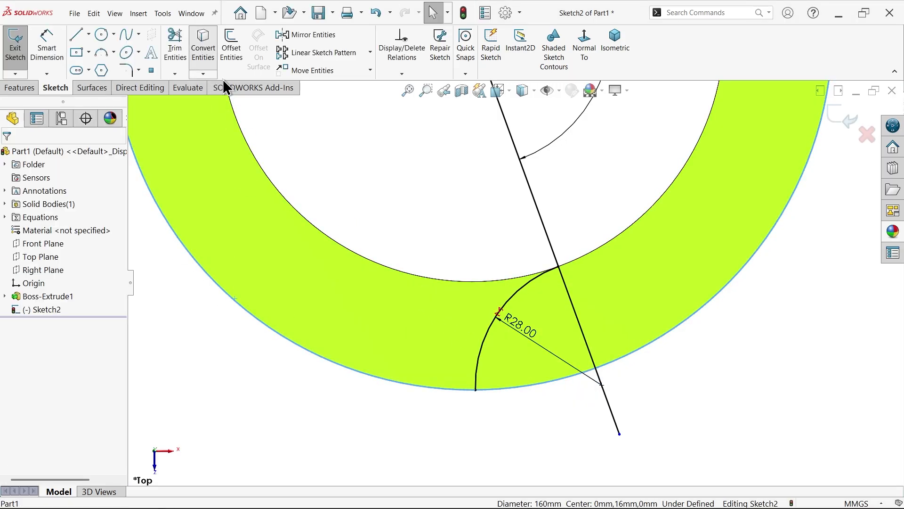
scroll(469, 202, "down", 2)
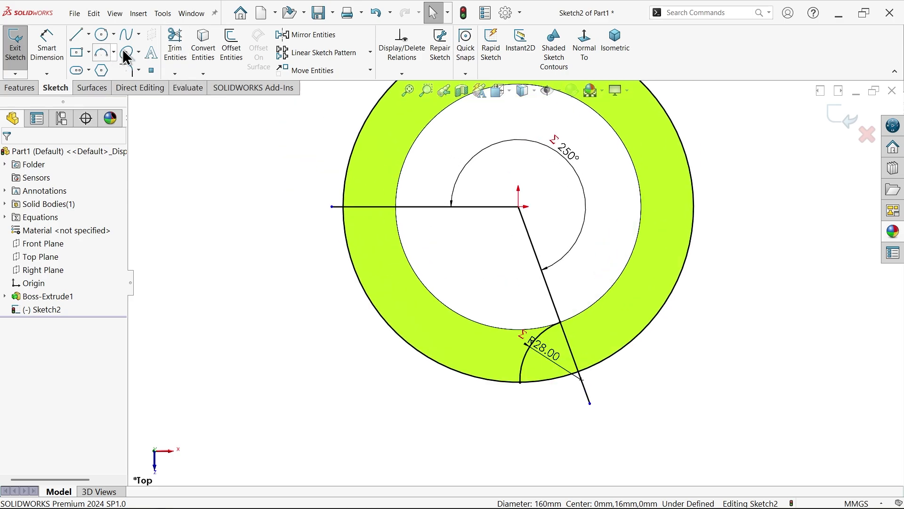
left_click(175, 47)
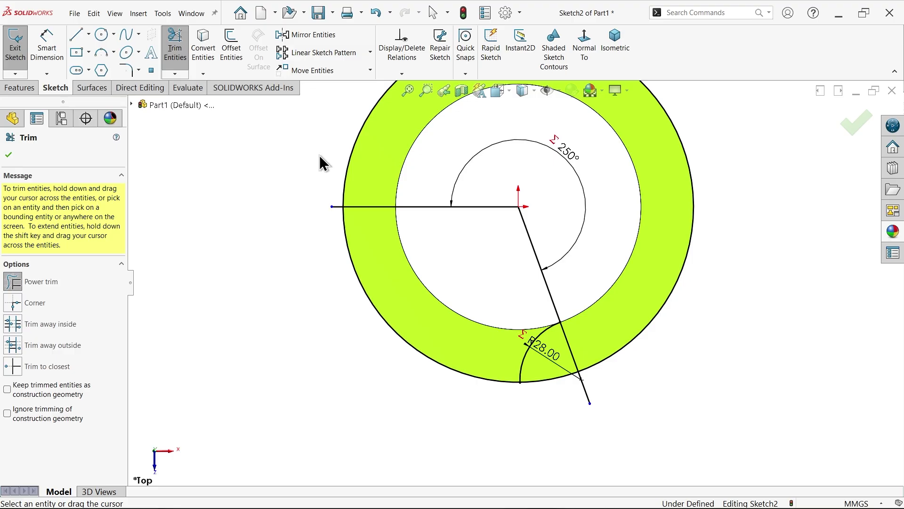
mouse_move(329, 155)
left_mouse_down()
mouse_move(359, 160)
mouse_move(367, 172)
left_mouse_up()
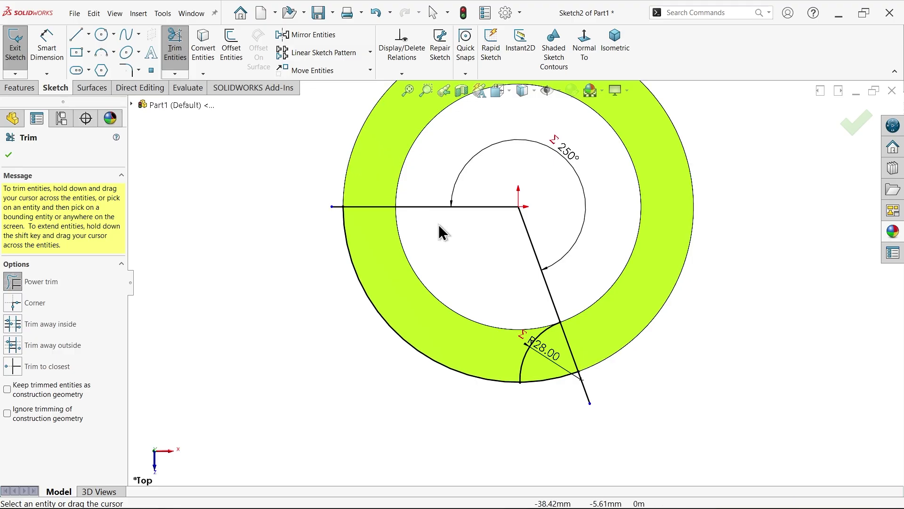
scroll(547, 362, "down", 3)
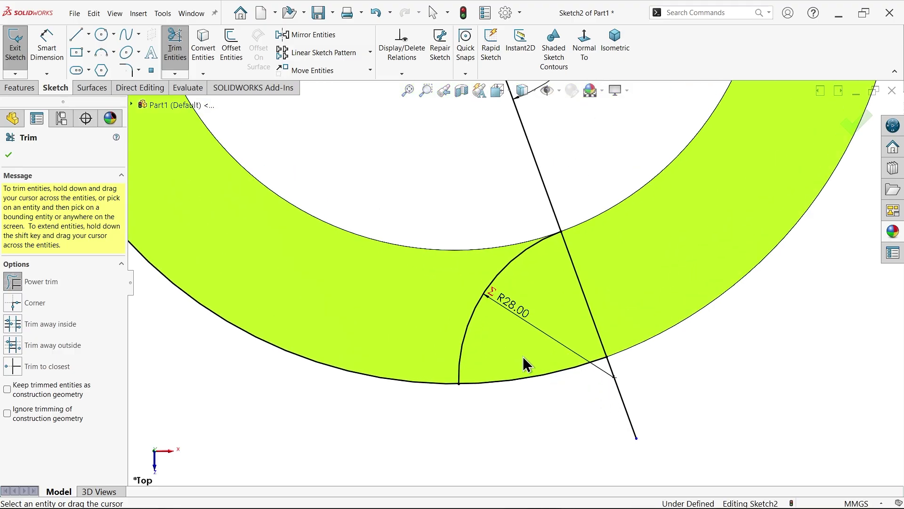
scroll(482, 366, "up", 3)
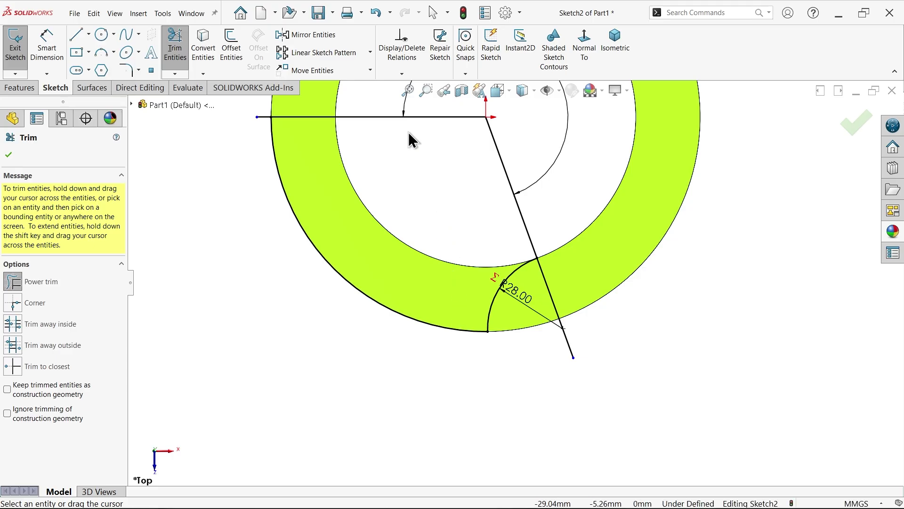
left_click(9, 155)
Step: Extrude-cut the closed sketch region from the ring using Through All - Both, with Thin Feature turned off
left_click(18, 87)
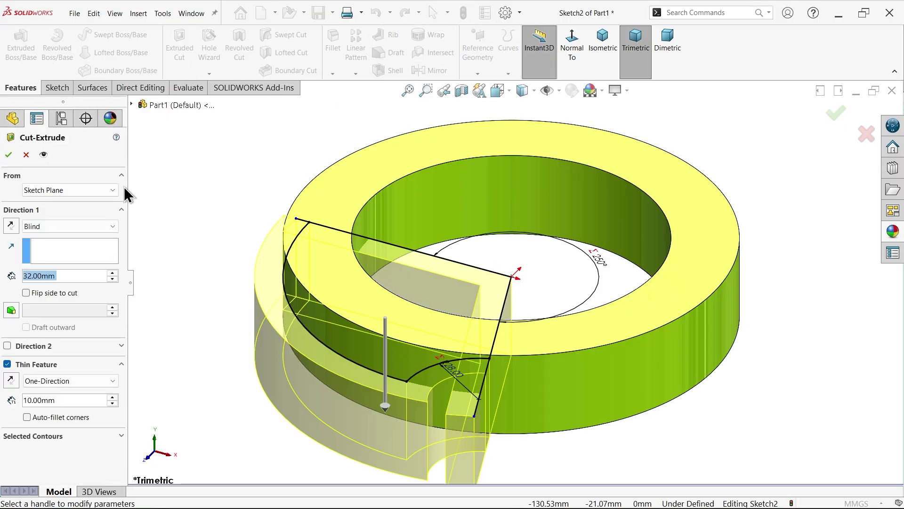
left_click(8, 366)
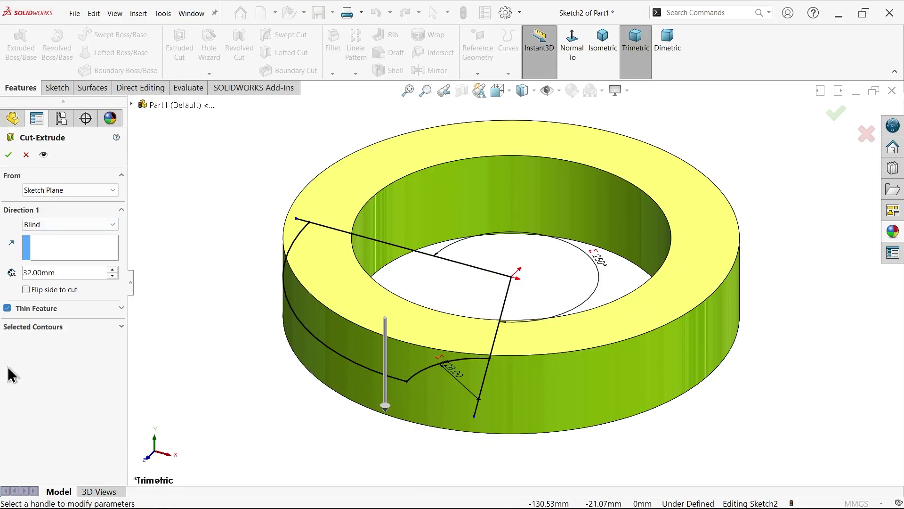
left_click(52, 326)
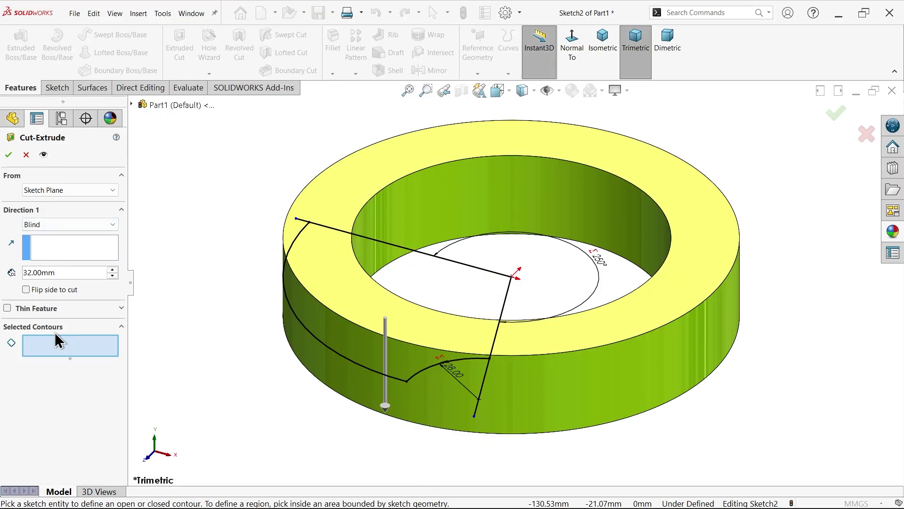
left_click(352, 344)
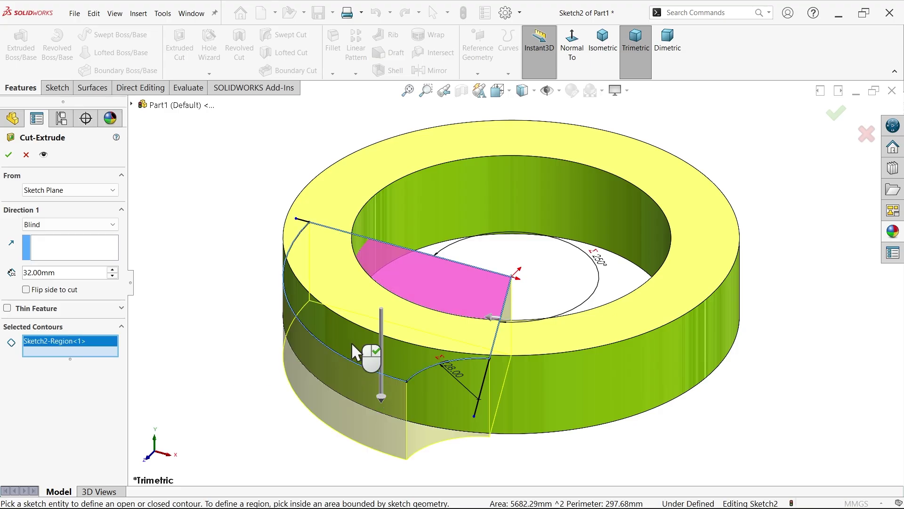
left_click(64, 226)
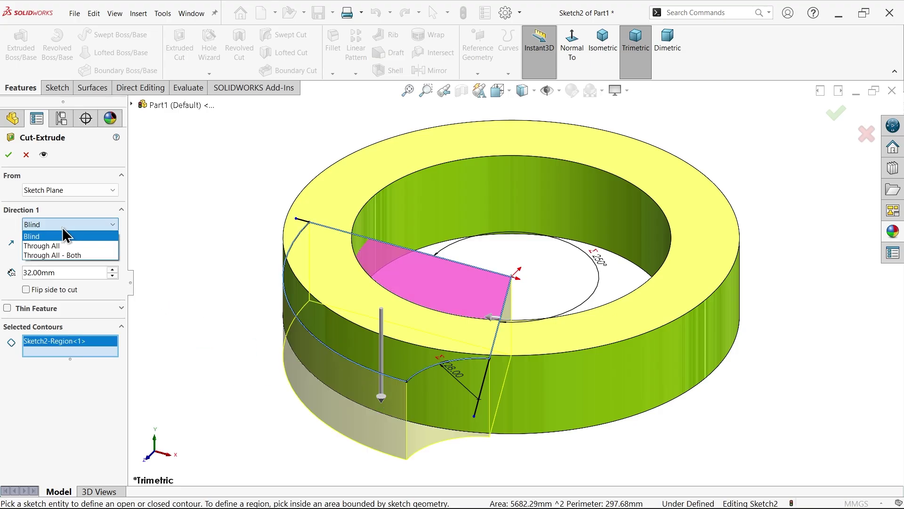
left_click(54, 255)
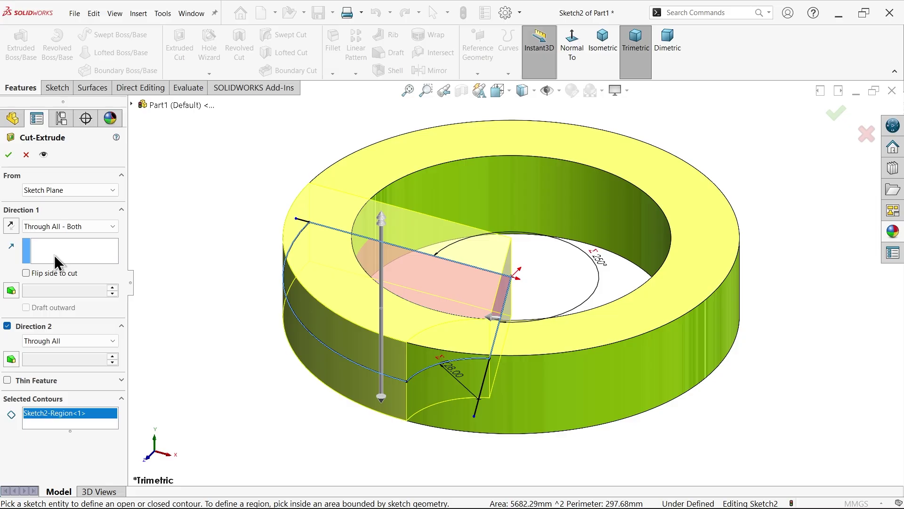
left_click(9, 154)
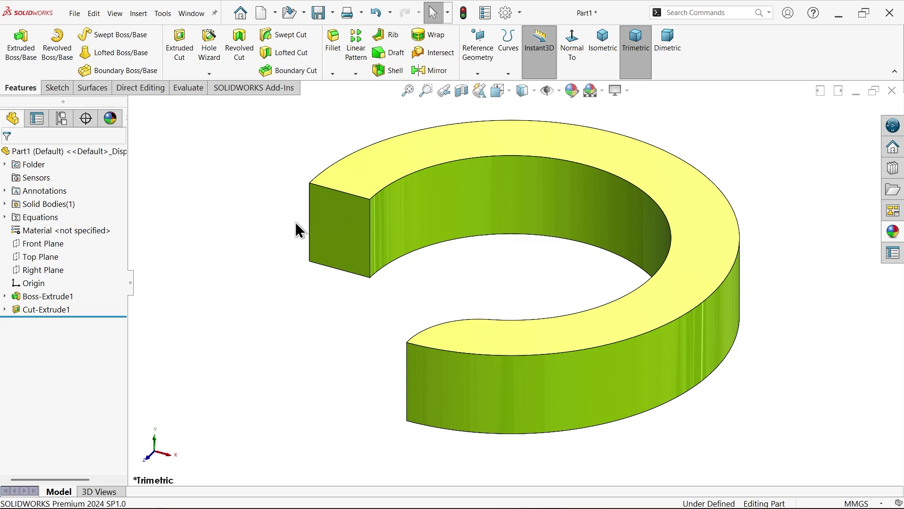
Step: Sketch on the Top Plane two concentric circles centred on the ring's flat end edge, about 19 mm in diameter and one reaching the outer corner
left_click(44, 261)
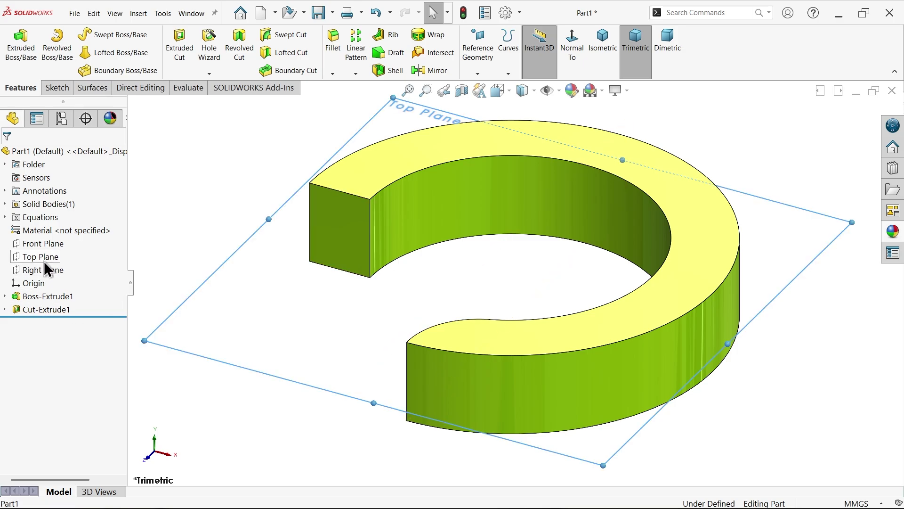
left_click(57, 250)
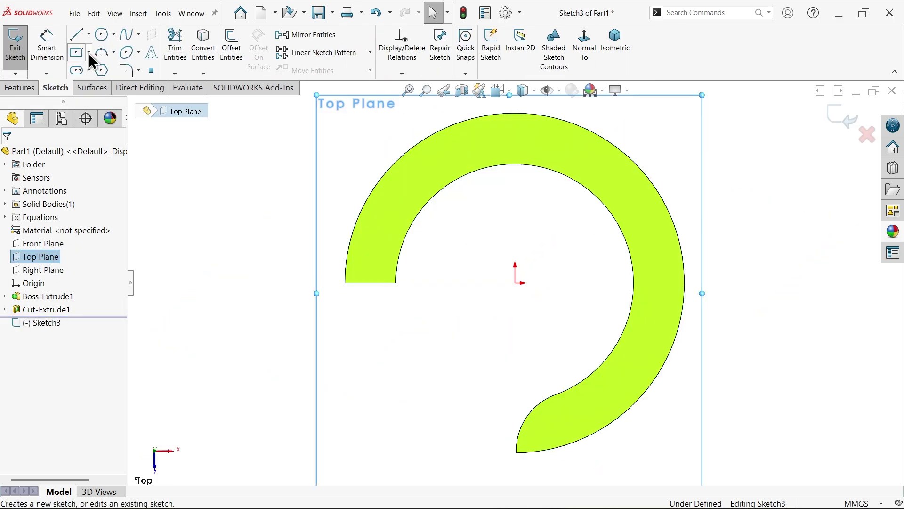
left_click(102, 34)
scroll(404, 305, "down", 3)
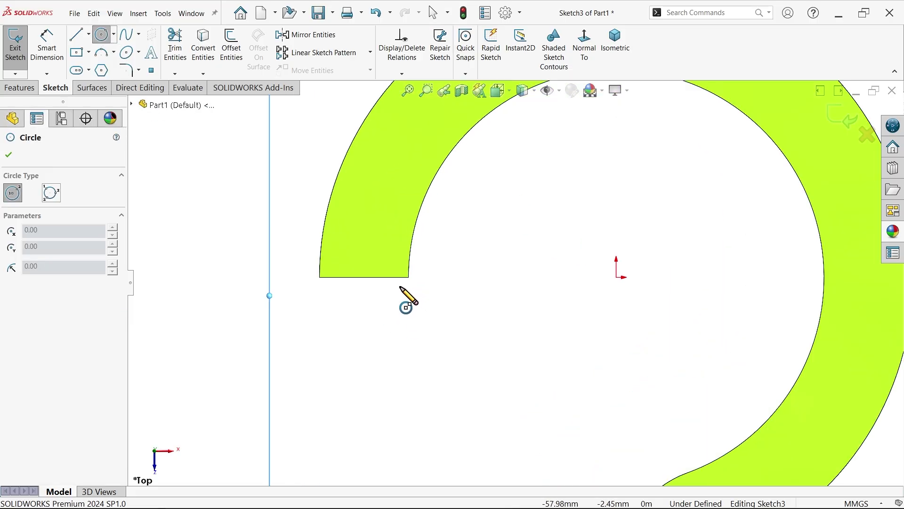
left_click(376, 277)
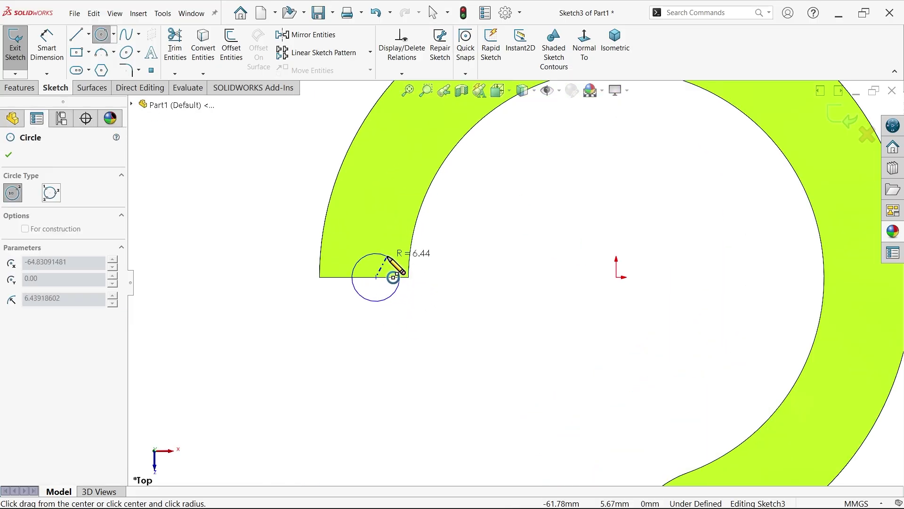
left_click(392, 245)
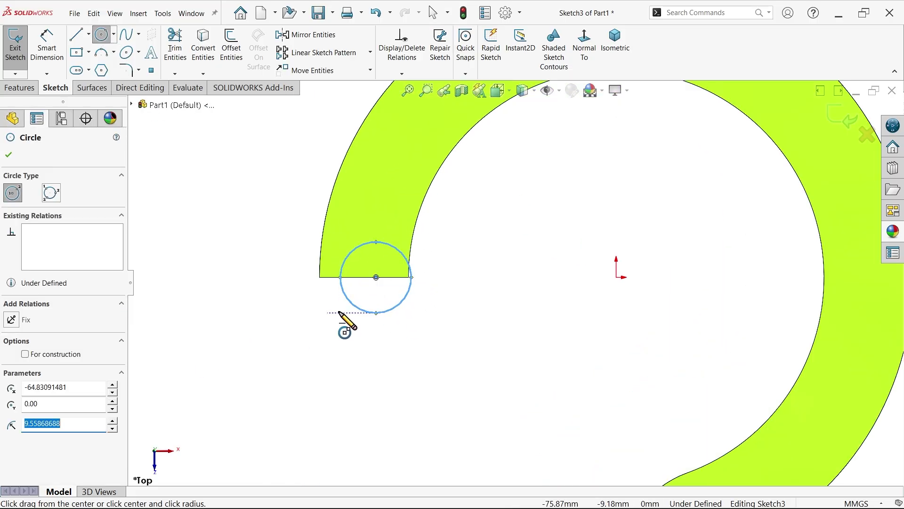
left_click(376, 277)
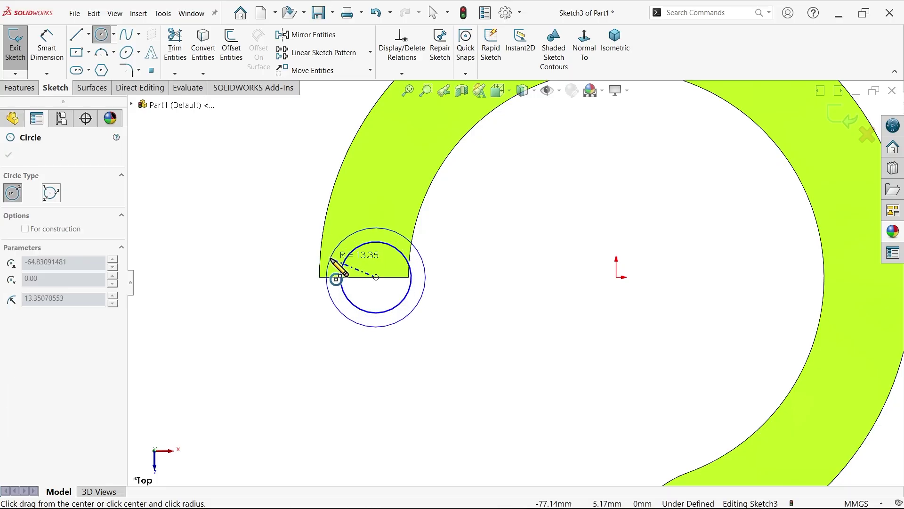
left_click(320, 283)
right_click(266, 311)
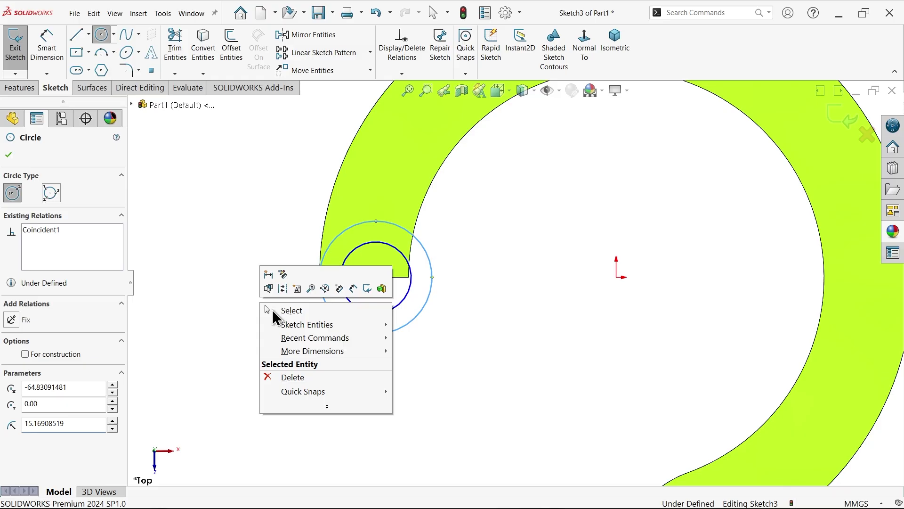
left_click(294, 310)
Step: Make the inner circle construction geometry and dimension its diameter to 24 mm
left_click(367, 313)
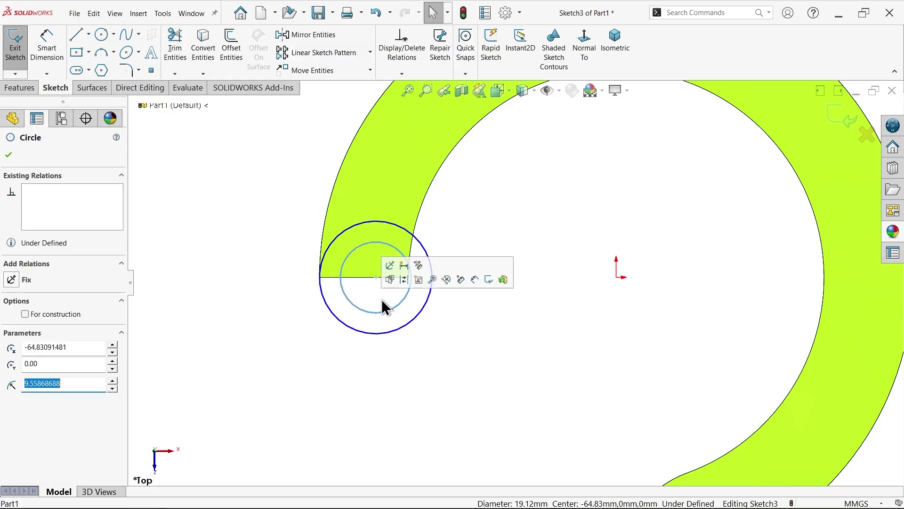
left_click(406, 278)
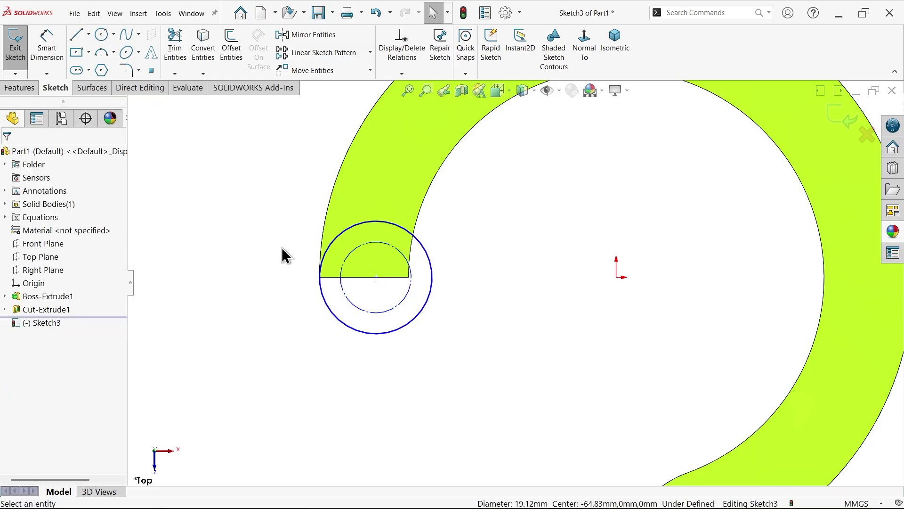
left_click(47, 44)
scroll(377, 278, "down", 3)
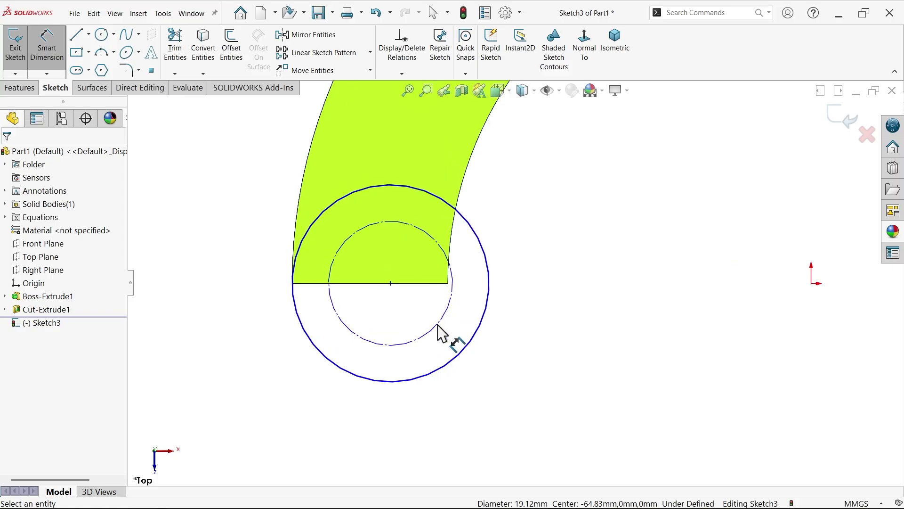
left_click(448, 307)
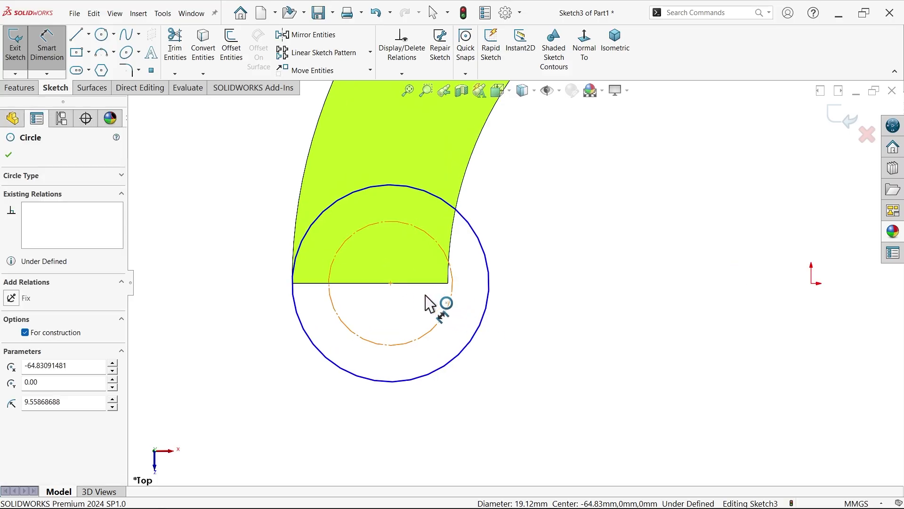
left_click(408, 296)
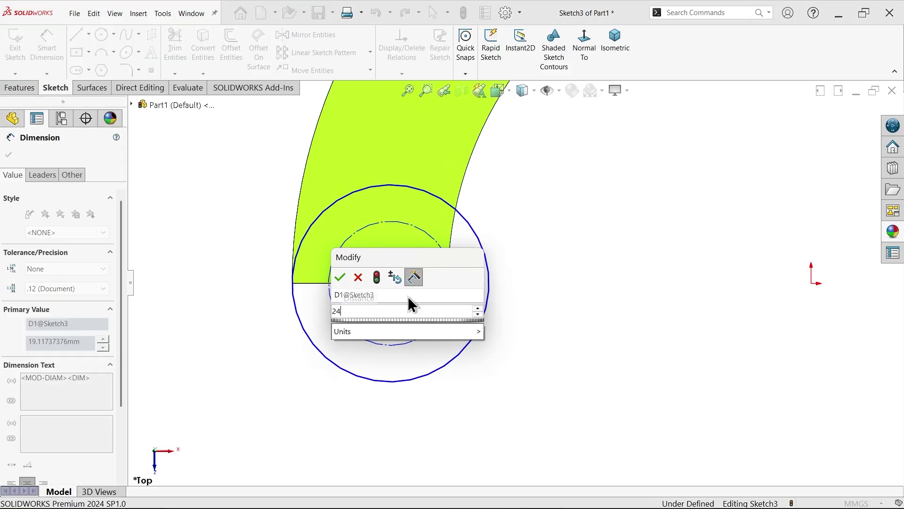
key("Return")
key("Escape")
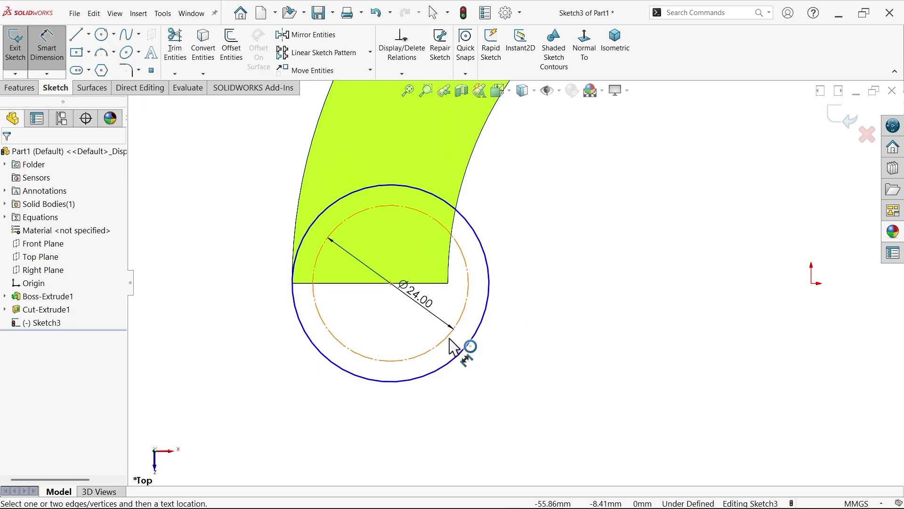
Step: Dimension the gap between the construction circle and the outer circle, linking it to global variable K
left_click(453, 350)
left_click(462, 353)
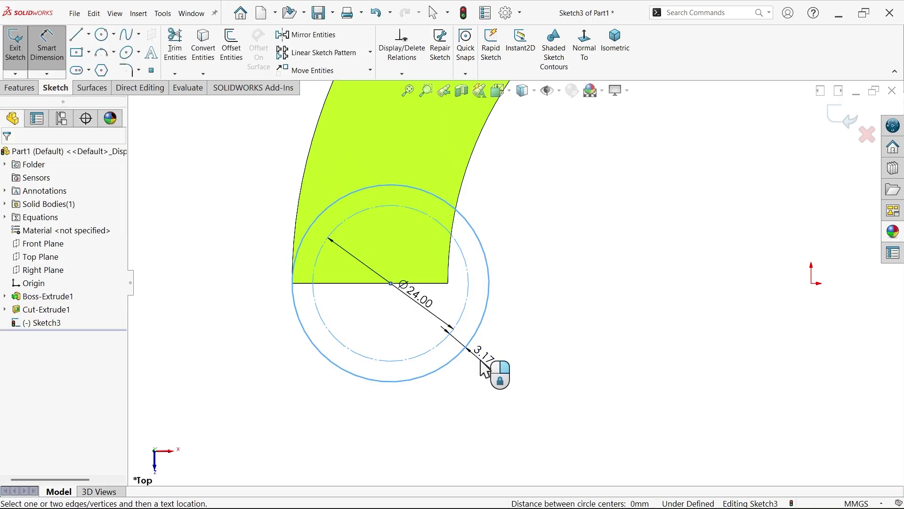
left_click(483, 367)
type("=")
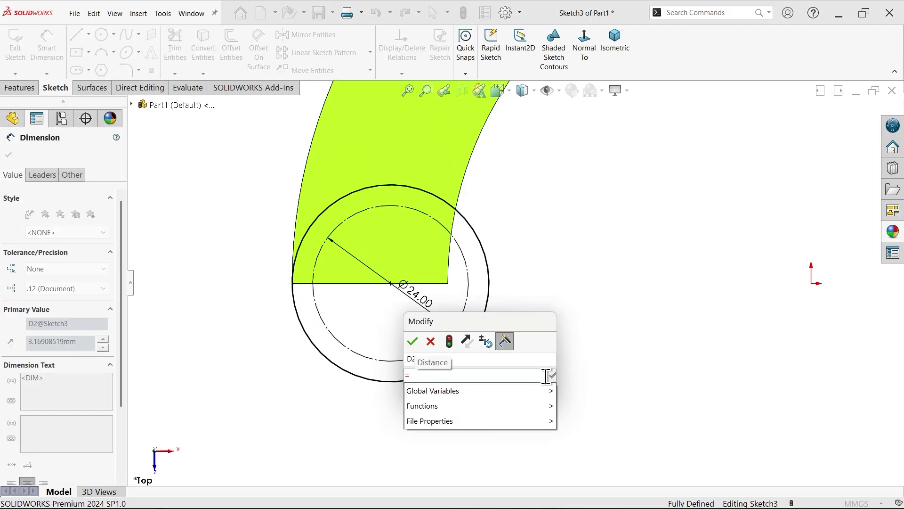
mouse_move(528, 391)
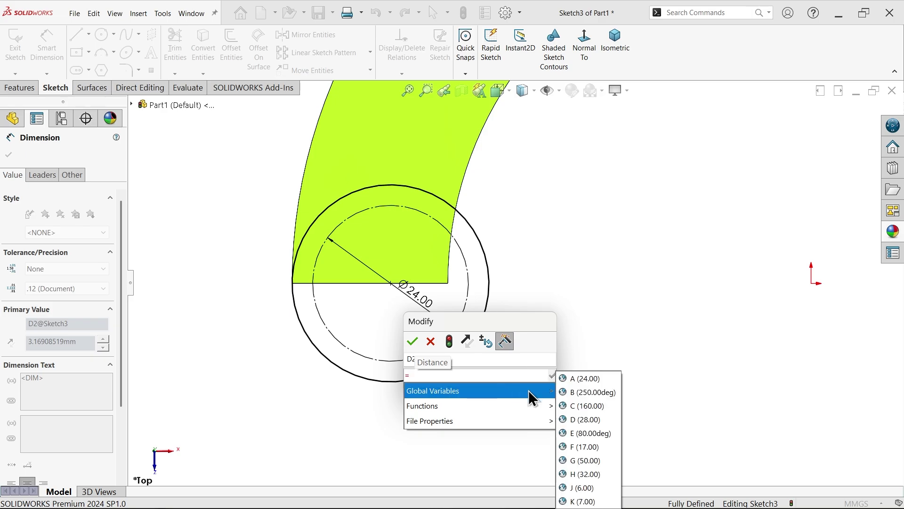
left_click(586, 501)
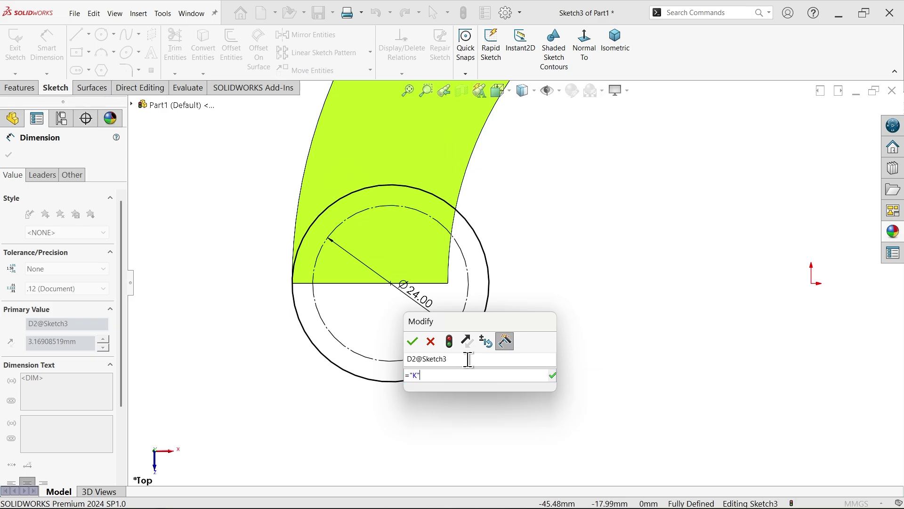
left_click(413, 339)
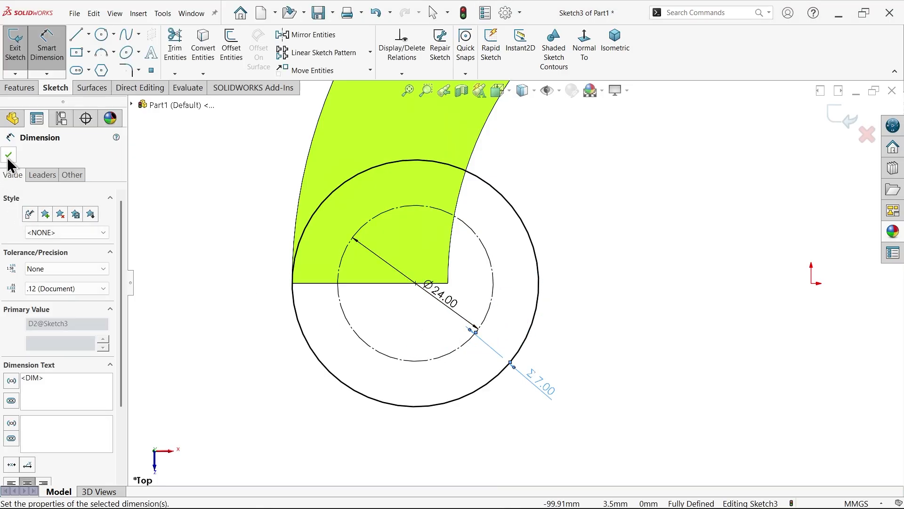
left_click(9, 155)
Step: Extrude the outer circle as a Mid Plane boss 32 mm deep, merged with the ring
left_click(19, 87)
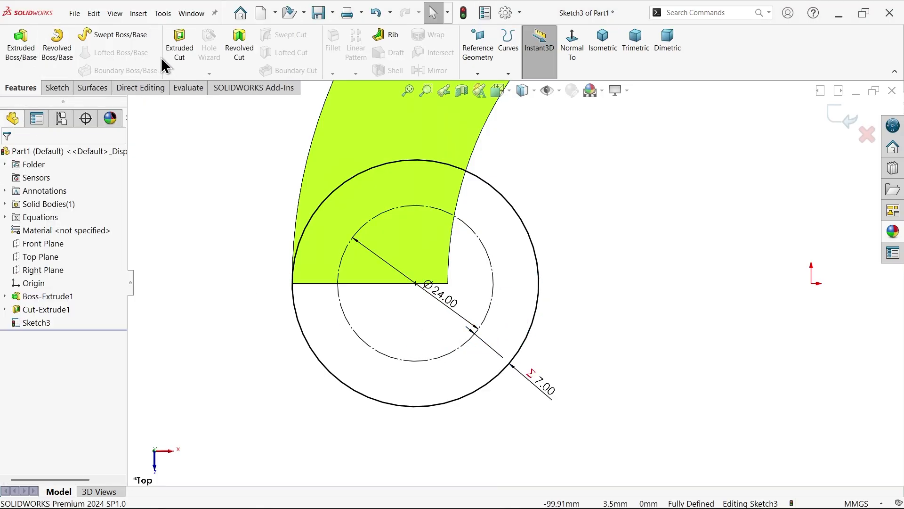
left_click(20, 43)
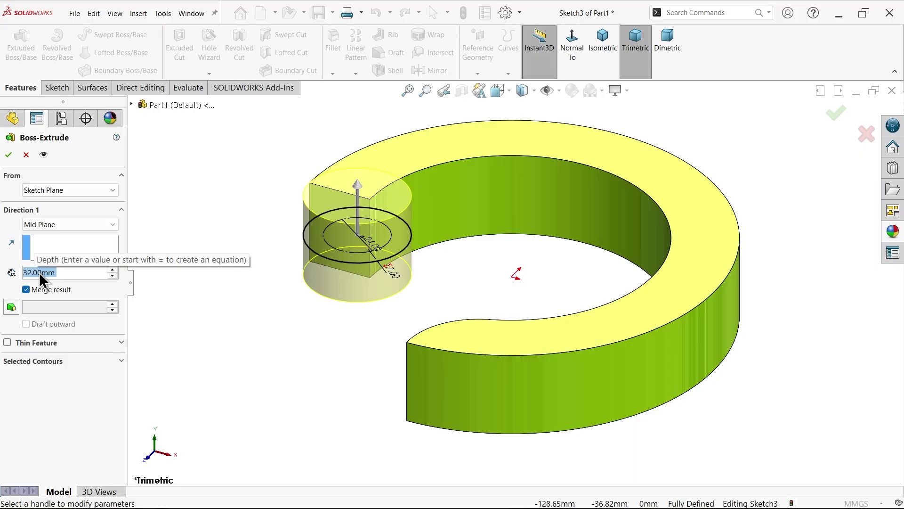
left_click(9, 155)
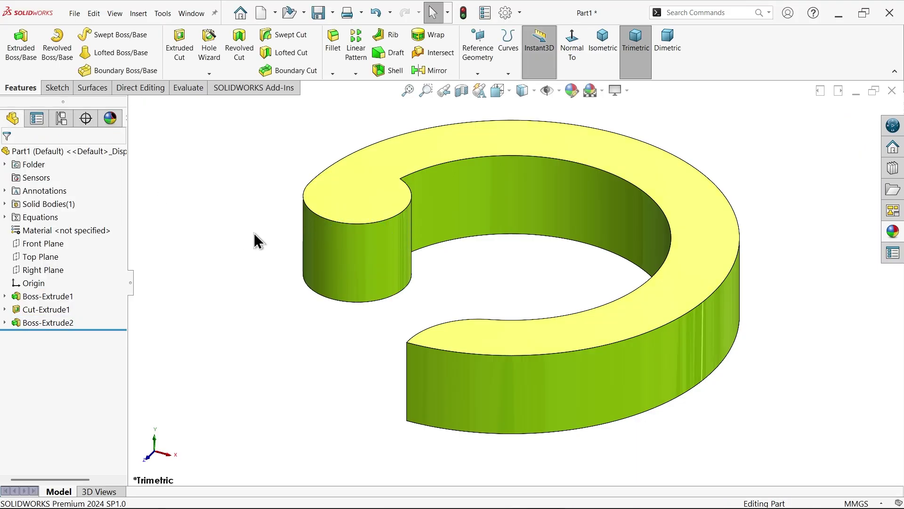
Step: Consult section A-A in the exercise drawing and roll the model back to just before the cylindrical boss
key("alt+Tab")
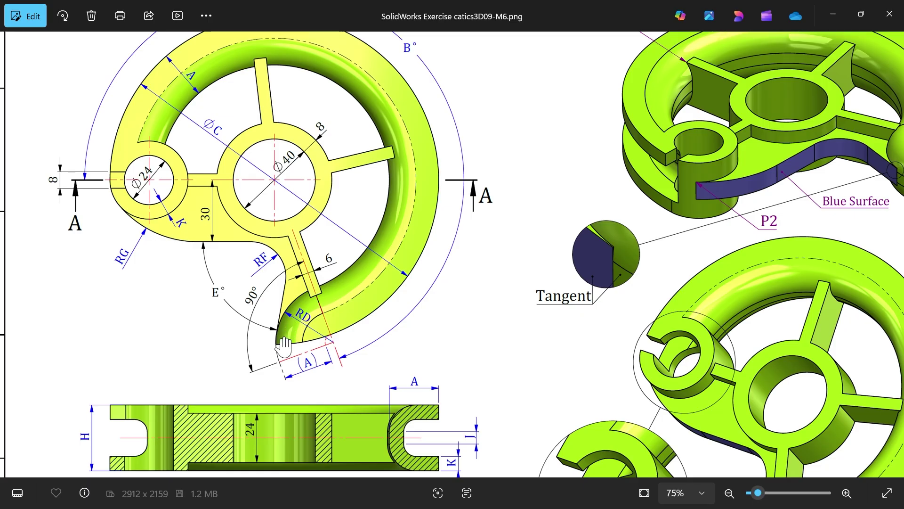
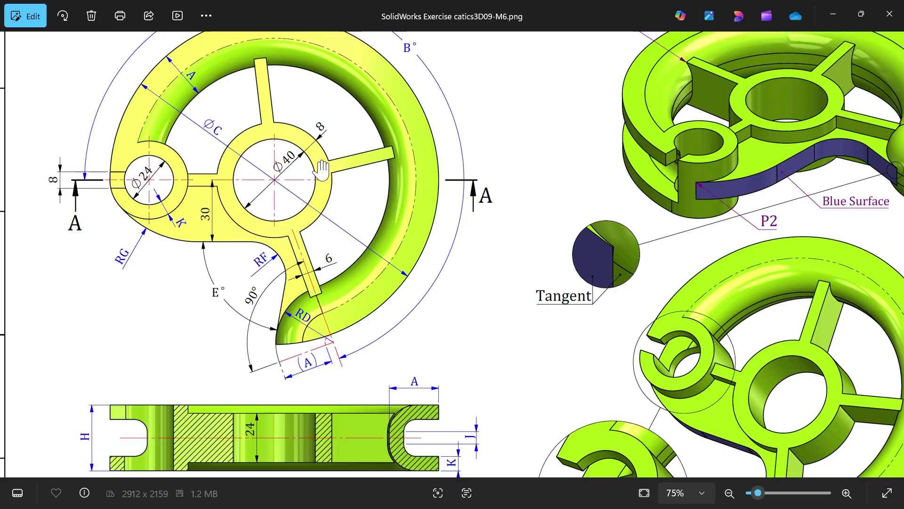
scroll(322, 170, "down", 5)
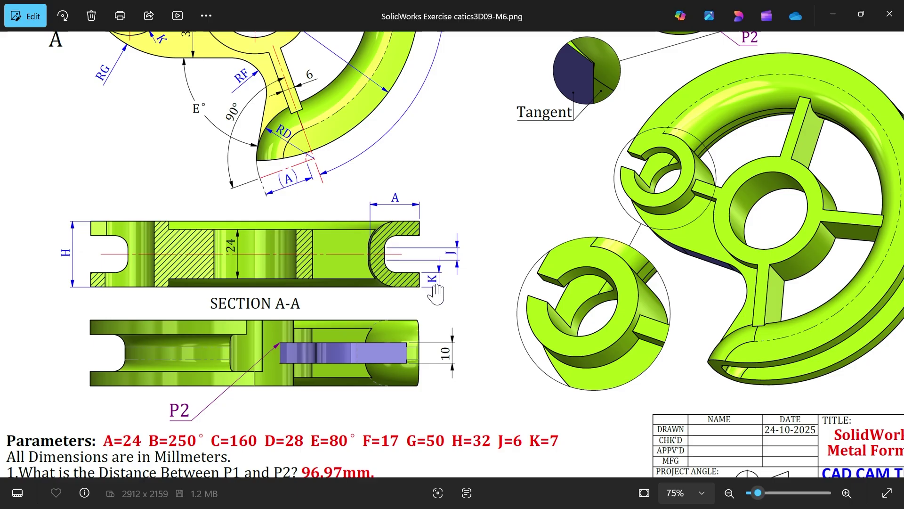
scroll(438, 245, "up", 5)
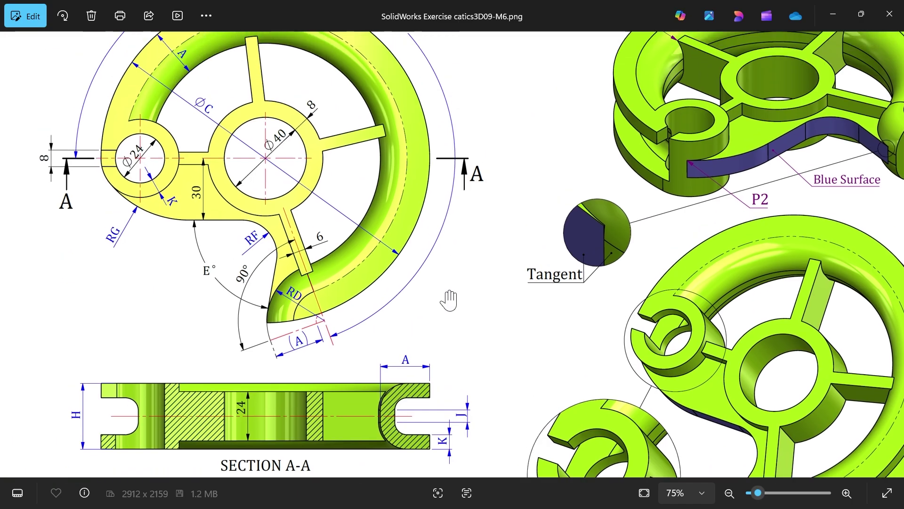
left_click(832, 14)
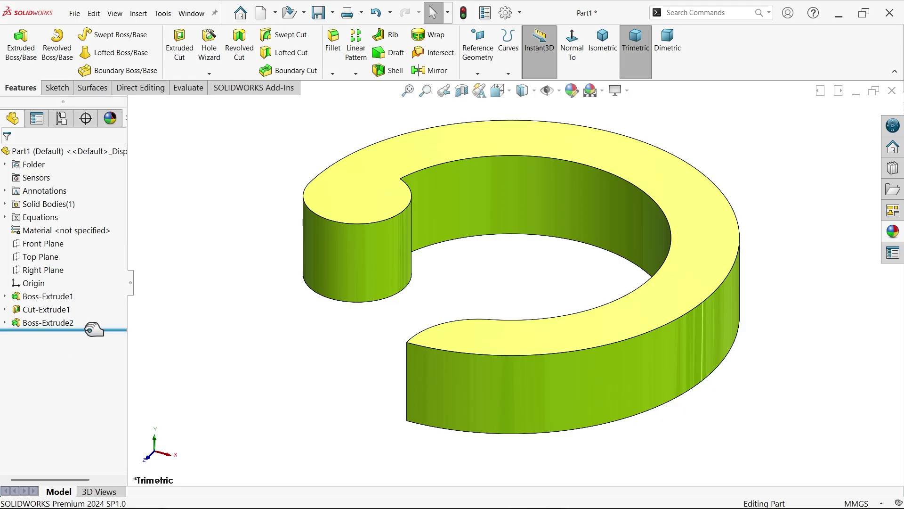
left_click_drag(95, 330, 90, 321)
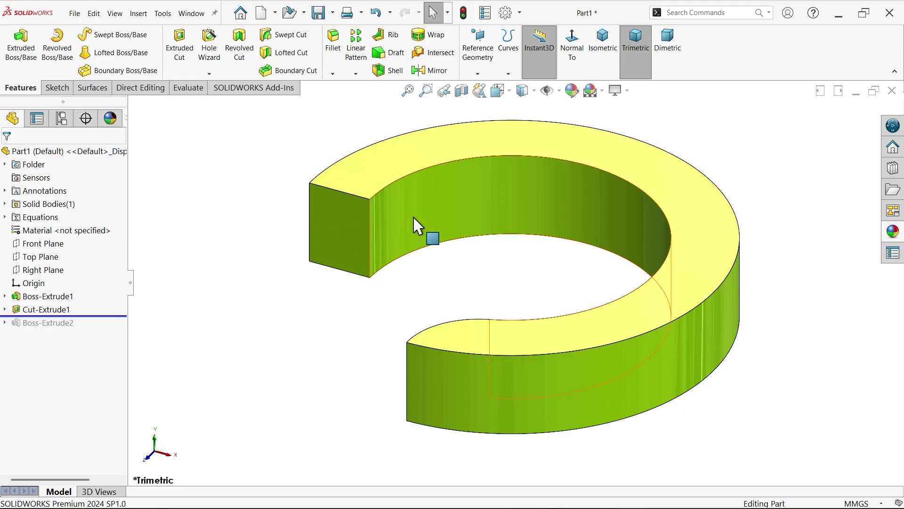
Step: Fillet the ring's upper and lower inner edges with a symmetric 13 mm radius, calculated as (32-6)/2
left_click(335, 50)
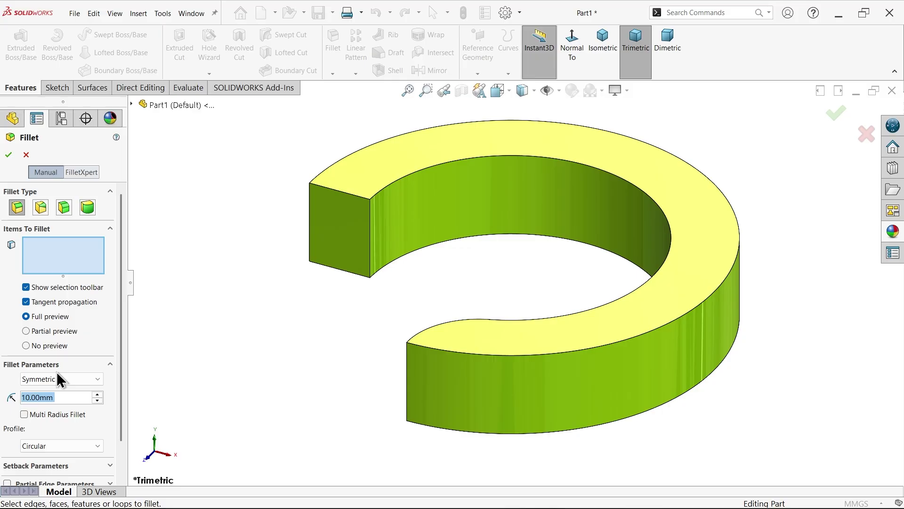
type("3")
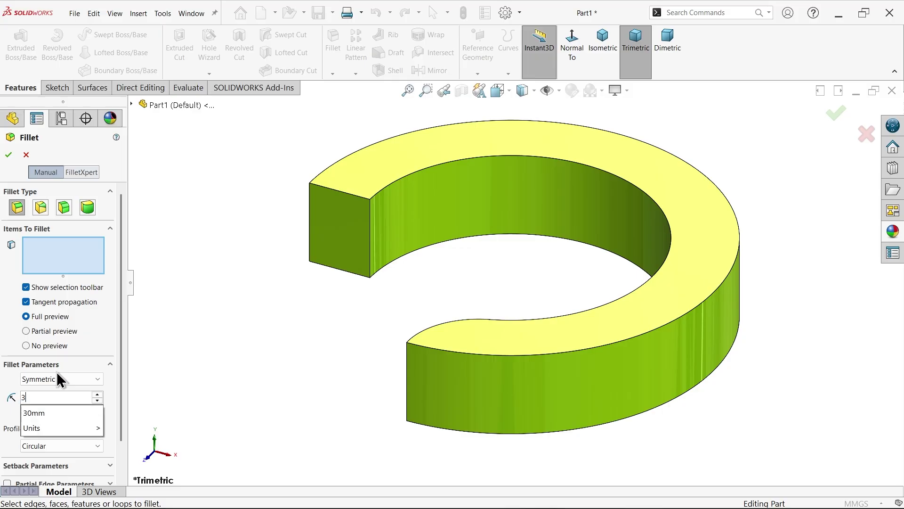
type("2-6-")
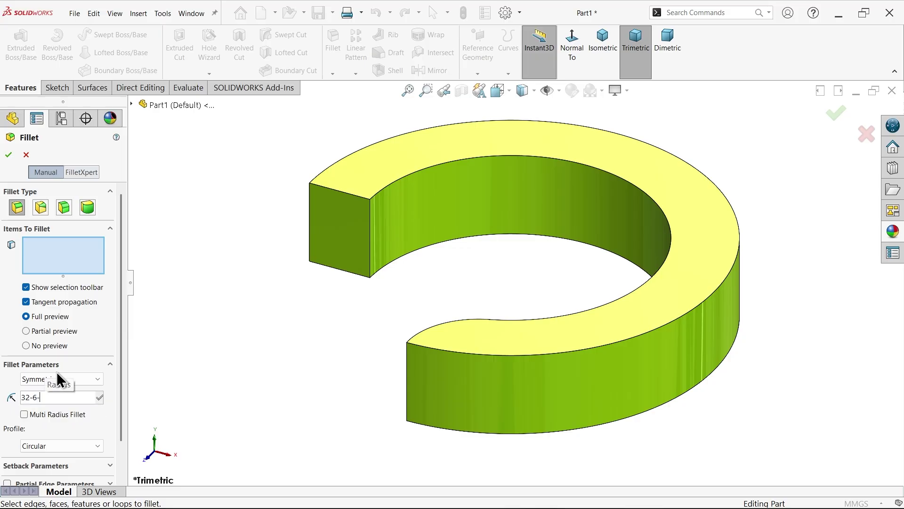
key("BackSpace")
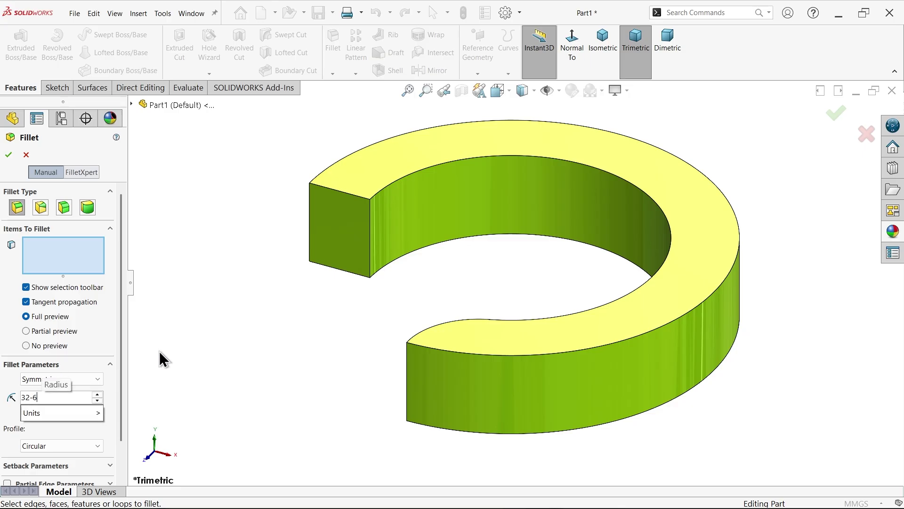
key("Return")
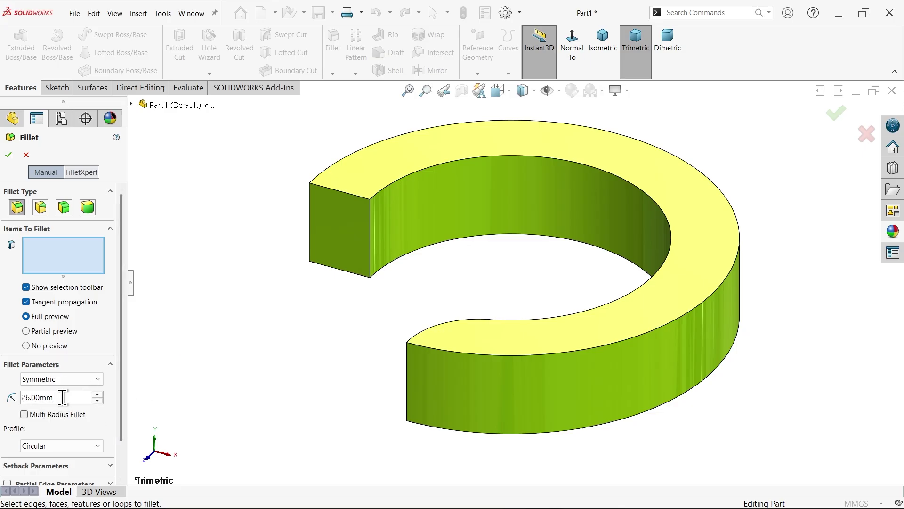
type("/2")
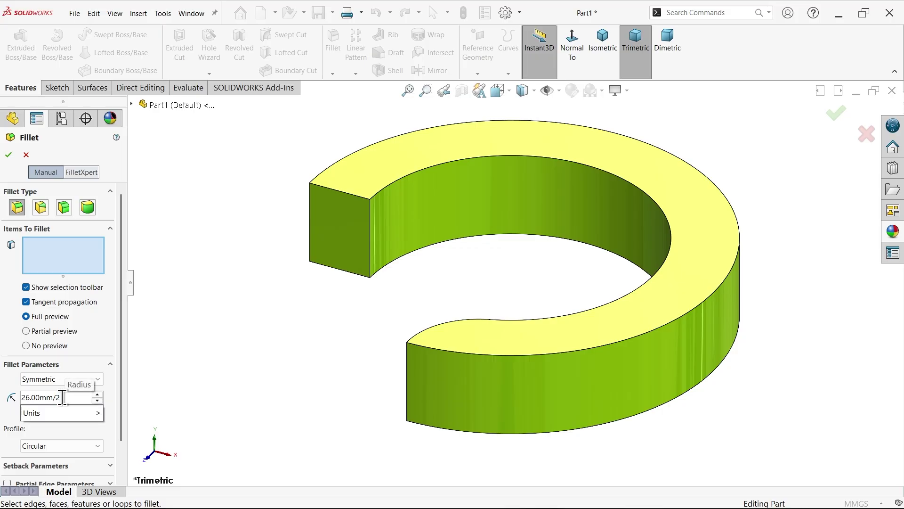
key("Return")
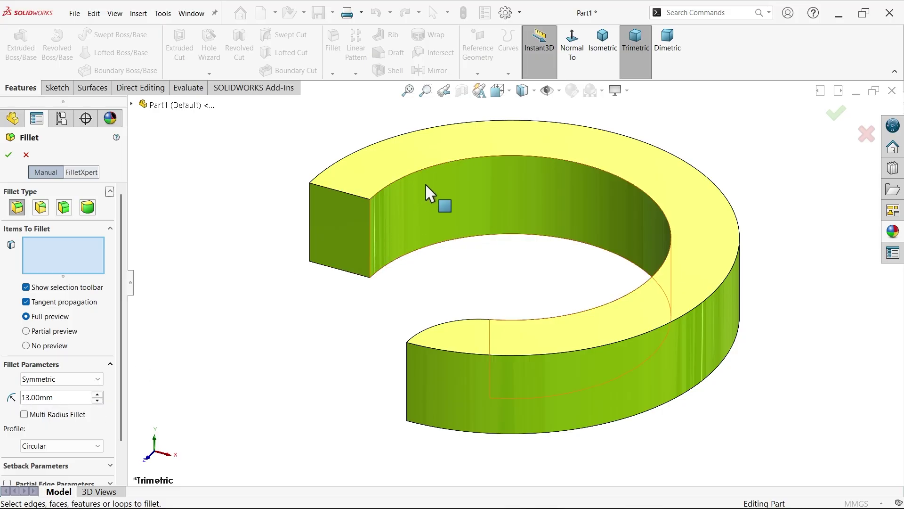
left_click(438, 175)
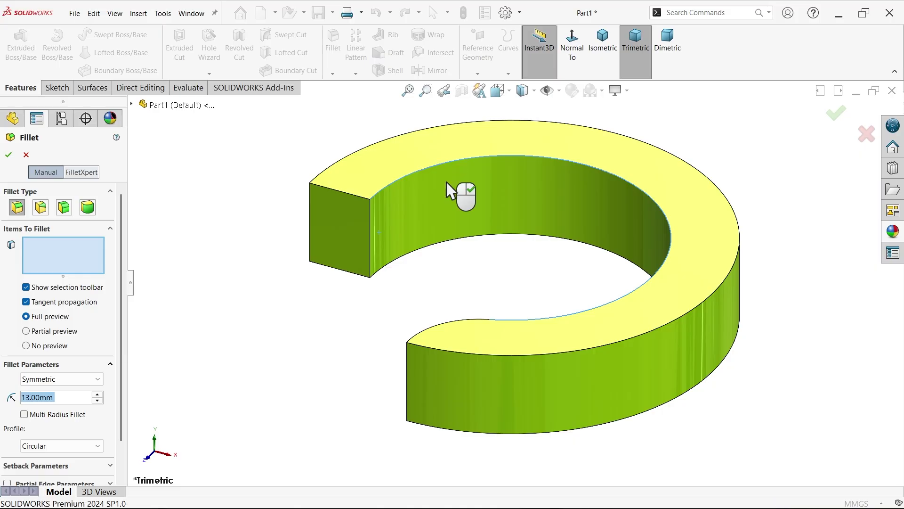
left_click(458, 239)
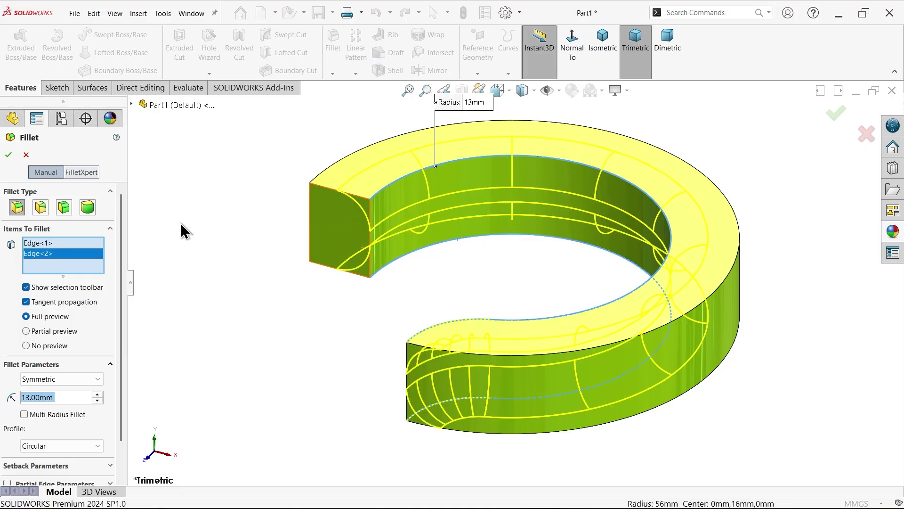
left_click(10, 154)
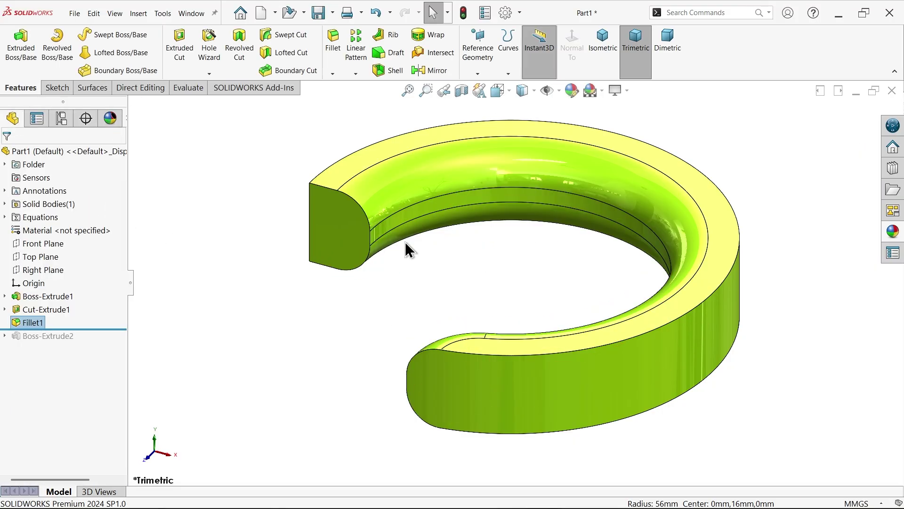
Step: Check the length of the straight edge between the two fillets and roll the model forward past the cylindrical boss
scroll(406, 248, "down", 5)
left_click(332, 254)
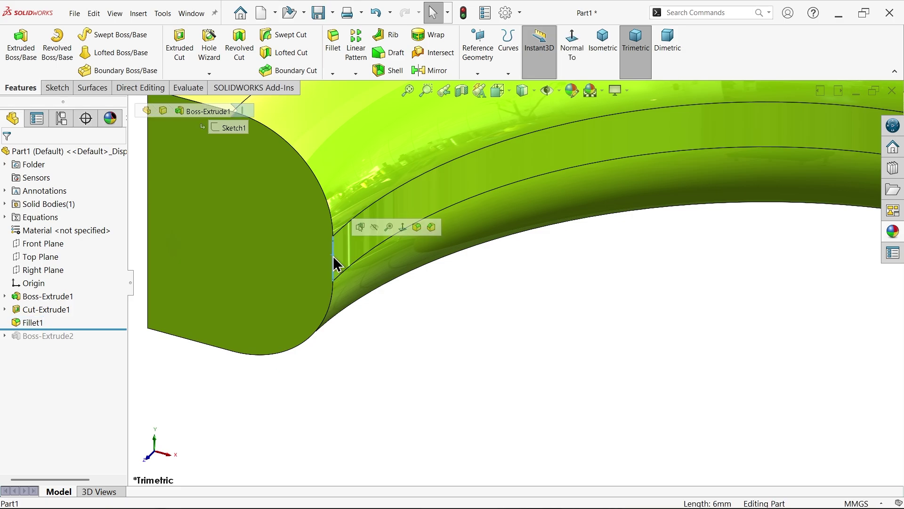
left_click(445, 326)
key("f")
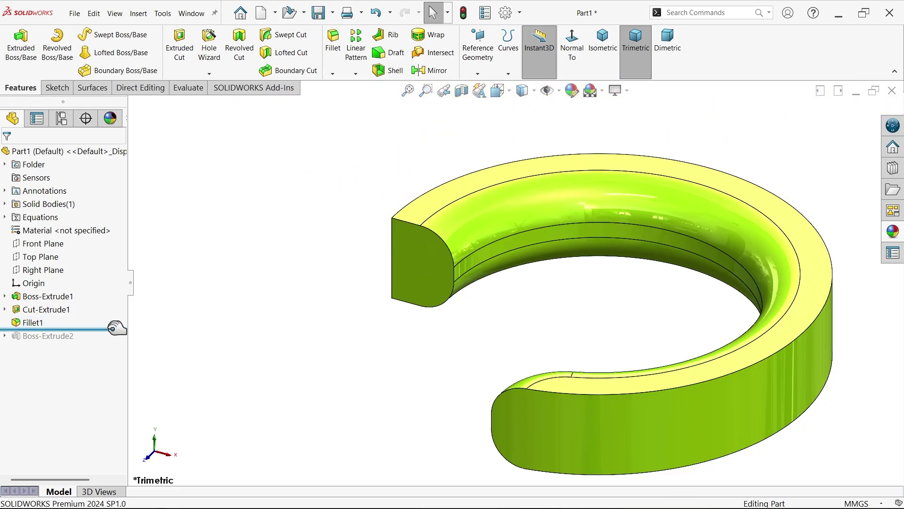
left_click_drag(115, 328, 115, 341)
key("f")
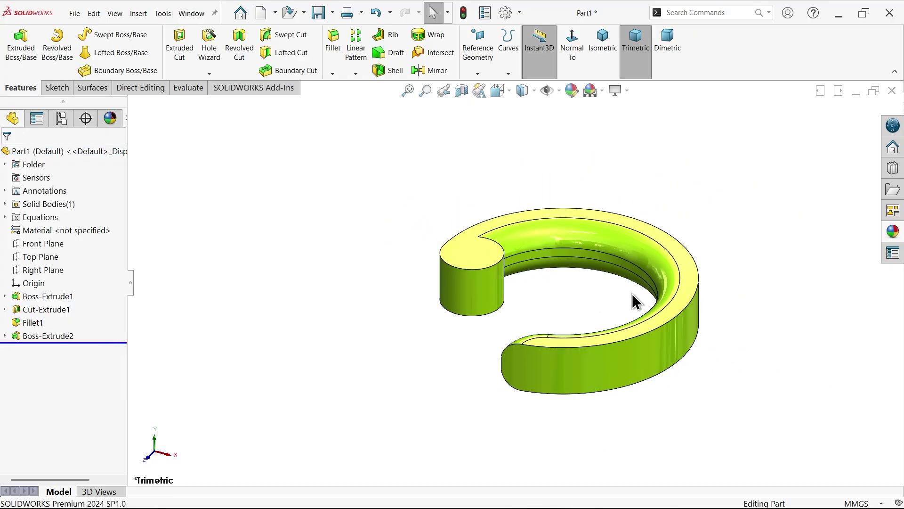
scroll(637, 301, "down", 2)
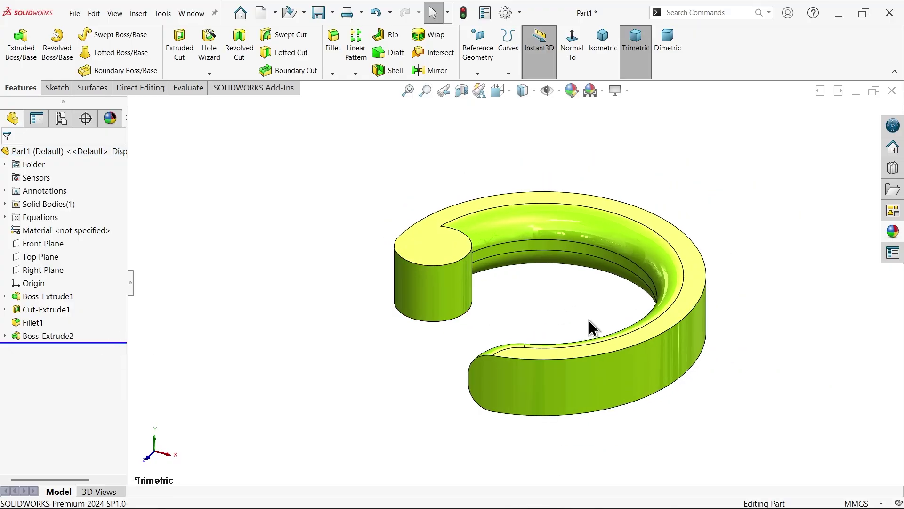
scroll(549, 374, "down", 2)
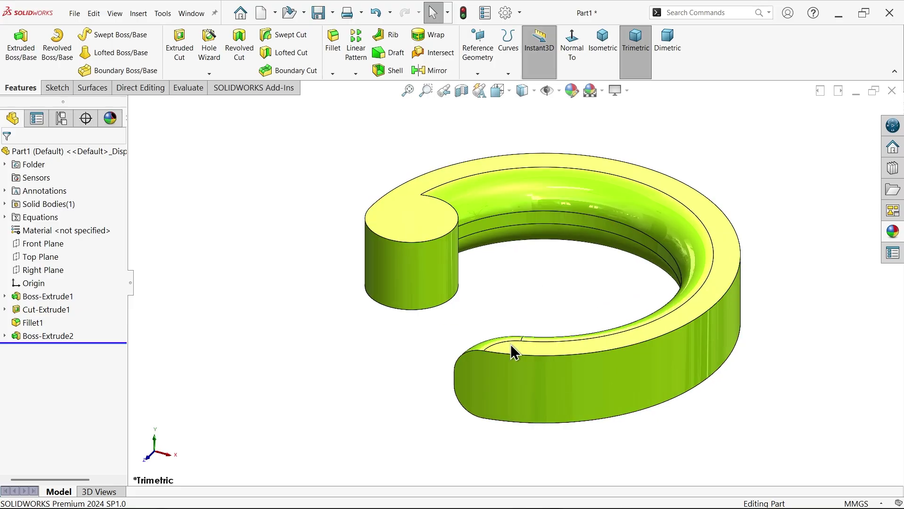
mouse_move(517, 294)
middle_mouse_down()
mouse_move(575, 295)
mouse_move(523, 292)
middle_mouse_up()
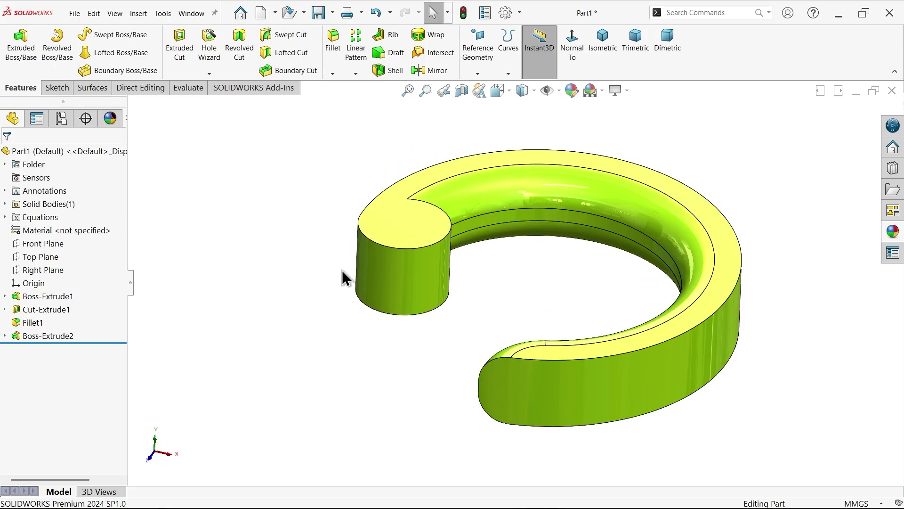
Step: Start a sketch on the Top Plane and draw a horizontal centerline from the origin to the cylindrical boss's centre
left_click(44, 258)
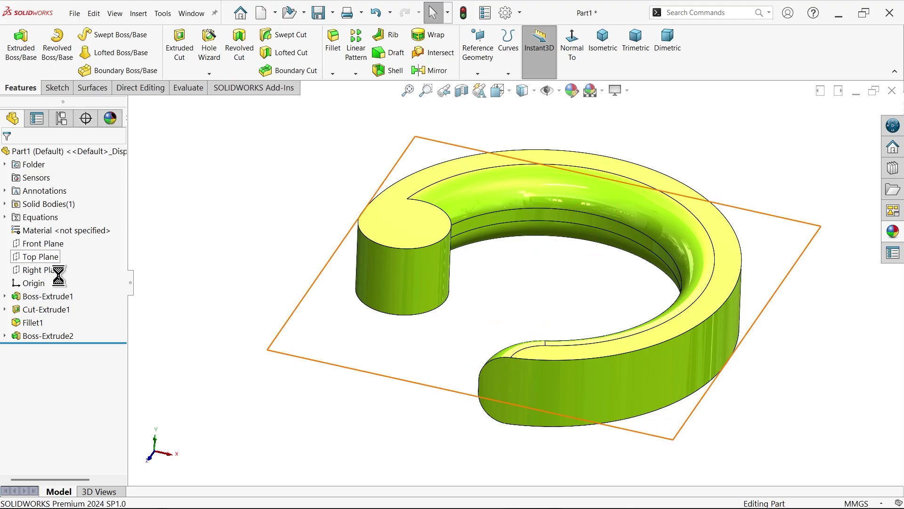
left_click(53, 248)
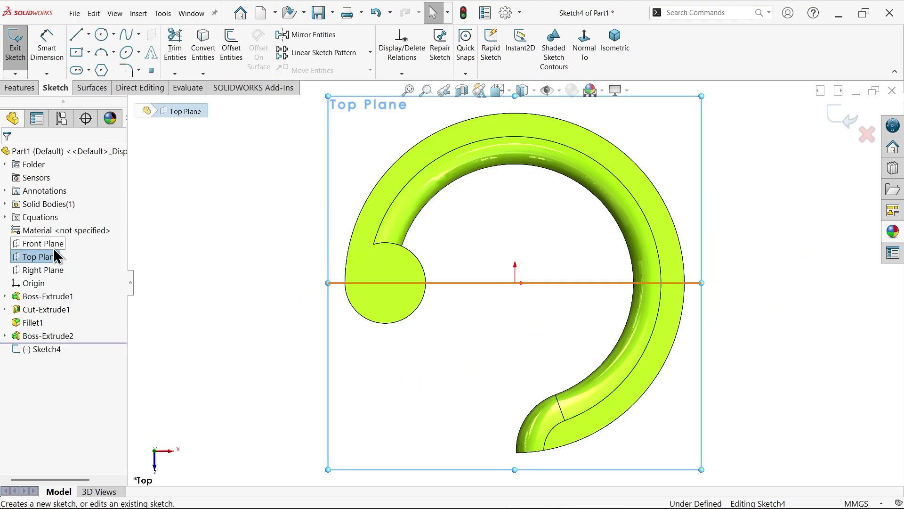
left_click(89, 34)
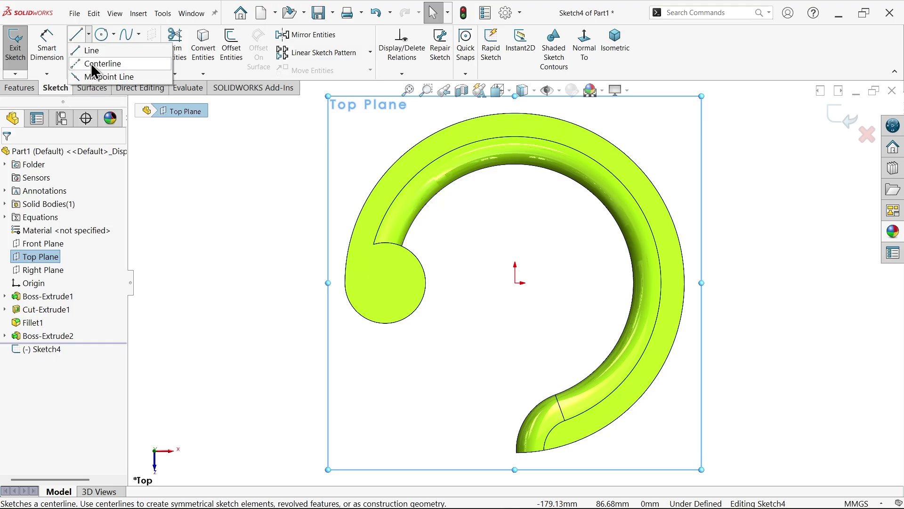
left_click(100, 64)
left_click(516, 282)
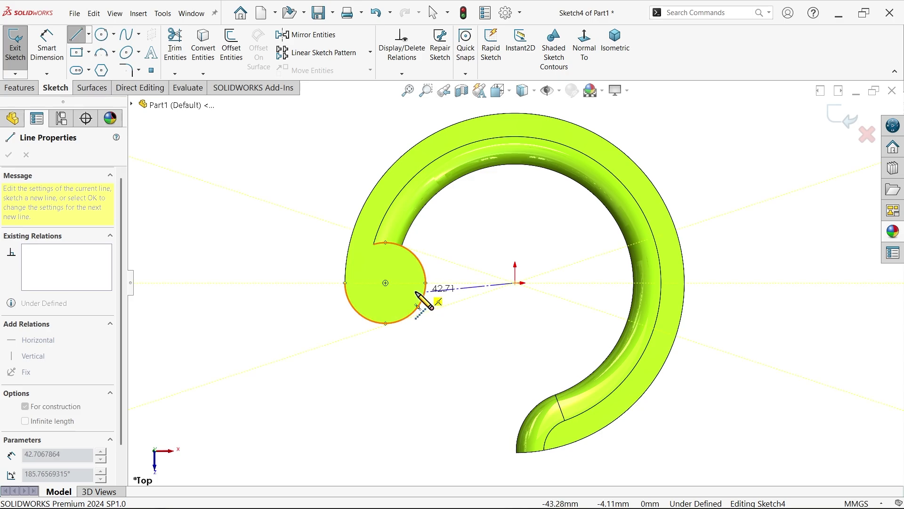
left_click(385, 283)
right_click(286, 223)
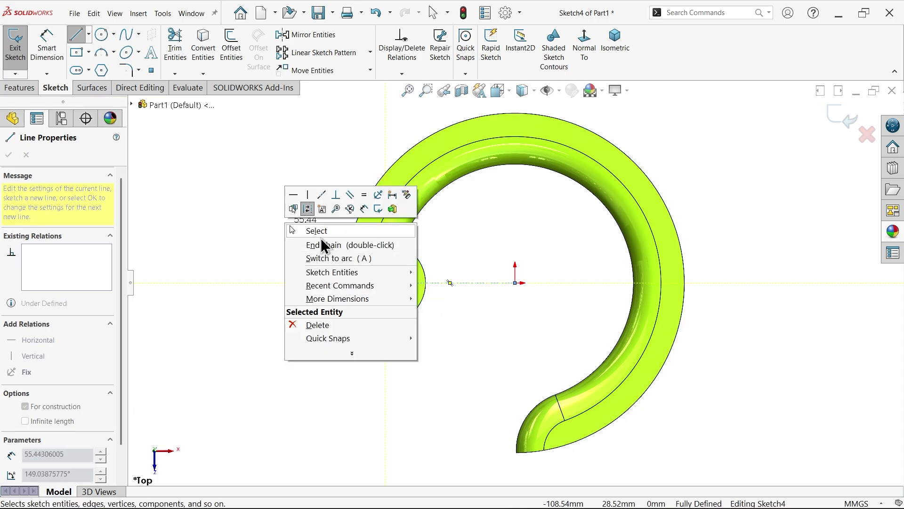
left_click(324, 230)
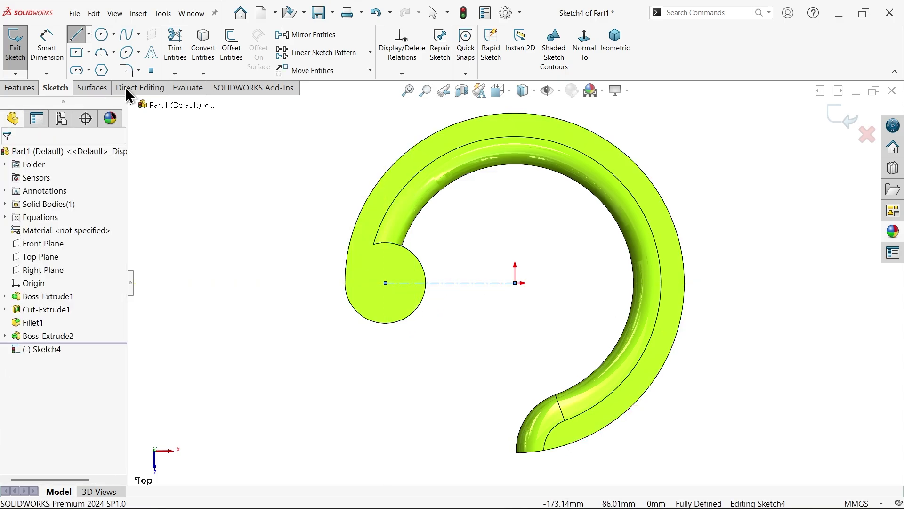
Step: Sketch a center rectangle on the centerline's midpoint, spanning the centerline's full length, and set its width to 6 mm
left_click(76, 52)
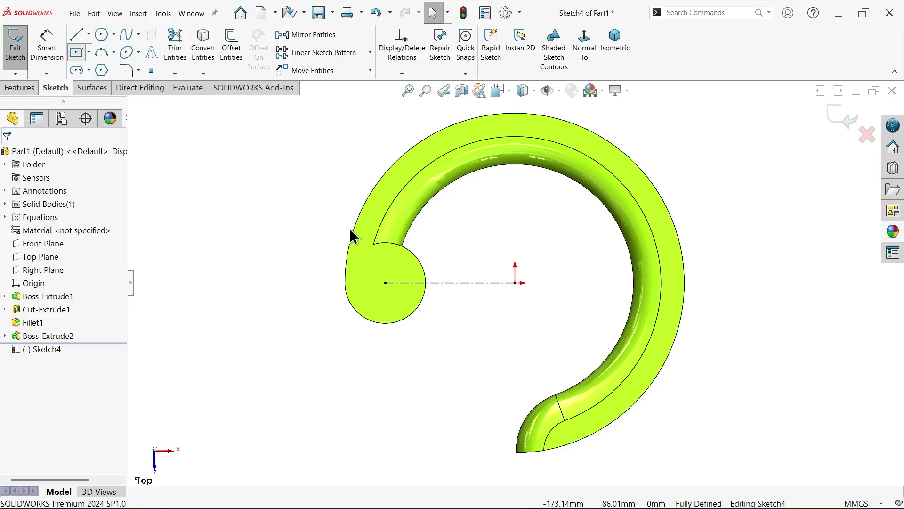
left_click(449, 283)
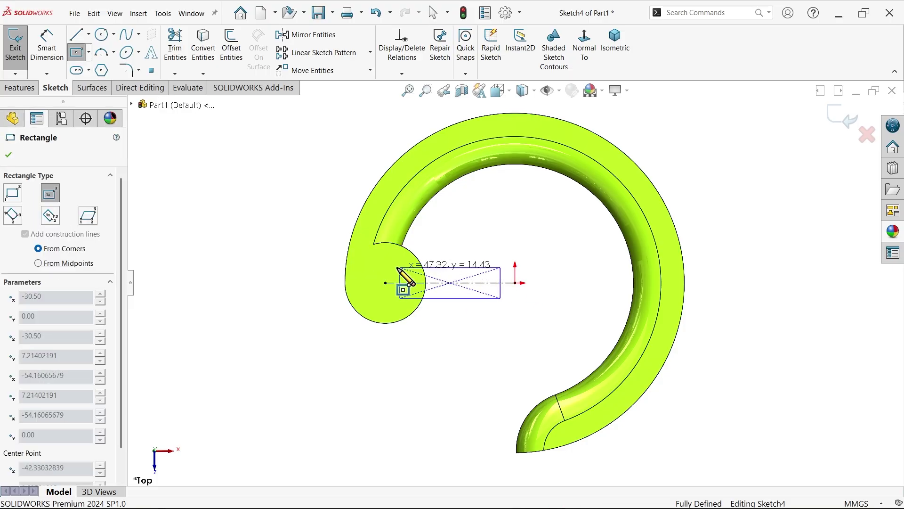
left_click(385, 261)
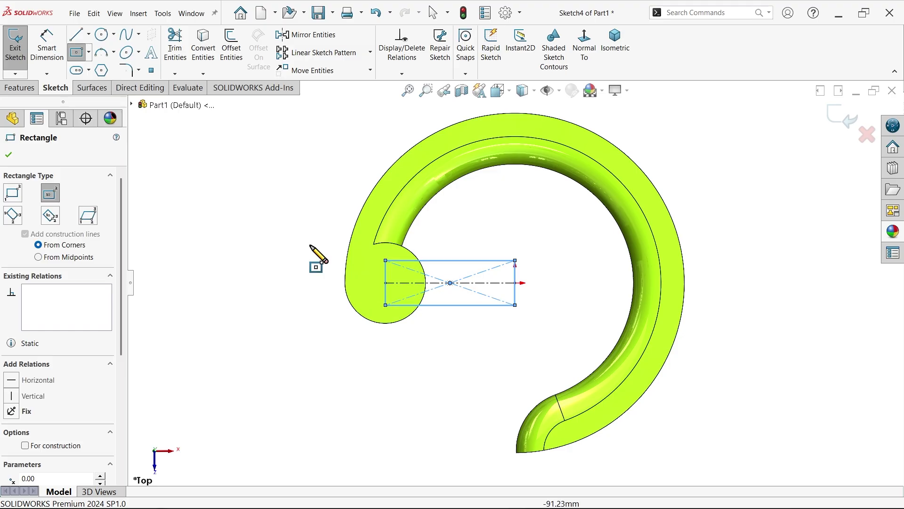
left_click(47, 43)
left_click(515, 299)
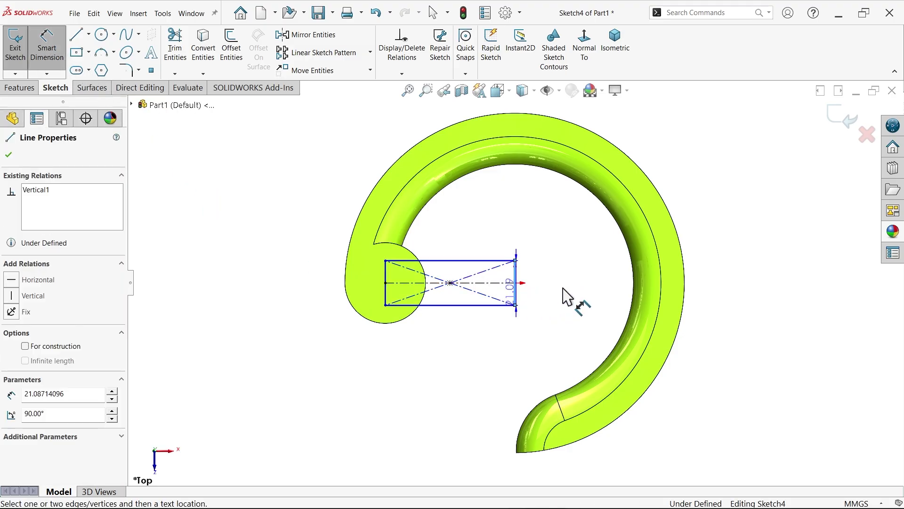
left_click(566, 294)
type("6")
key("Return")
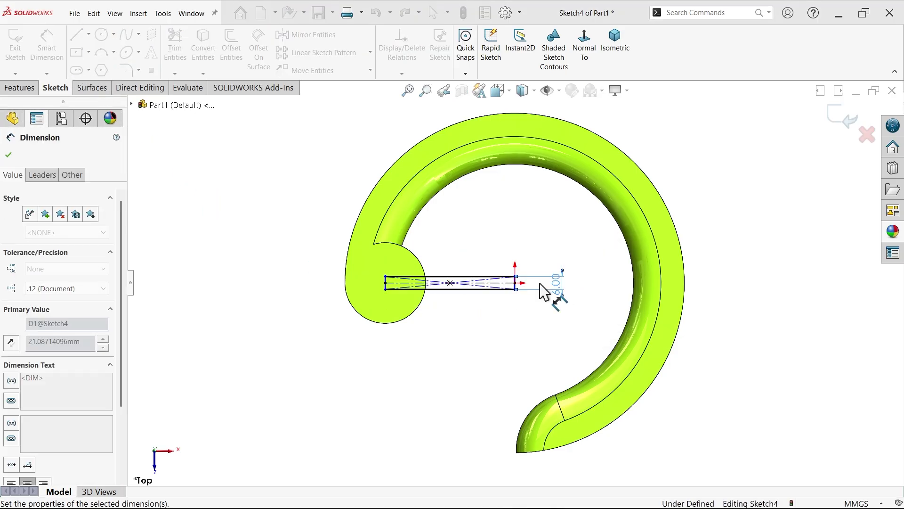
scroll(475, 285, "down", 5)
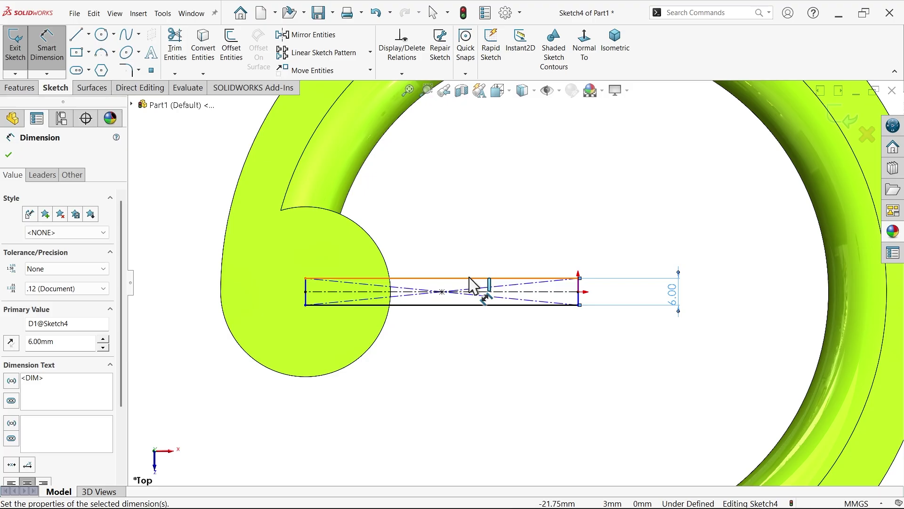
left_click(9, 154)
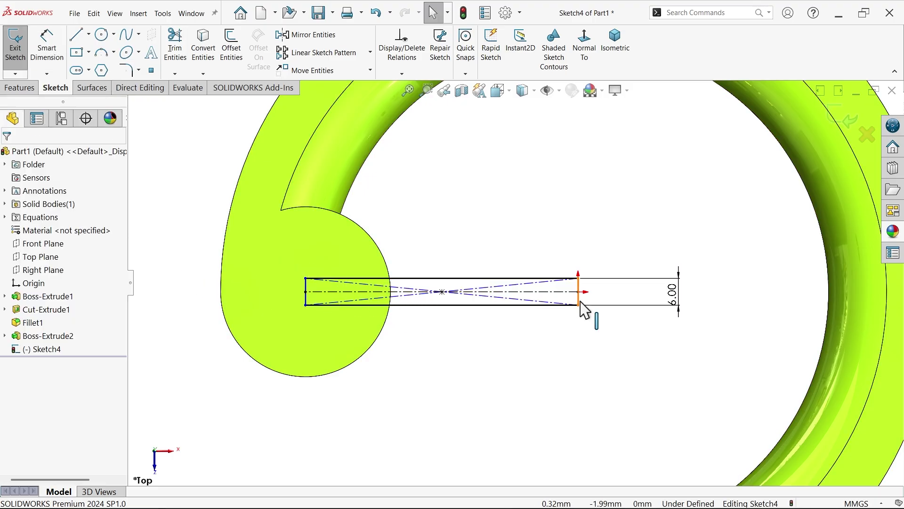
Step: Check whether the rectangle can still move at either end and inspect the relations of its long edges
left_click_drag(578, 292, 562, 320)
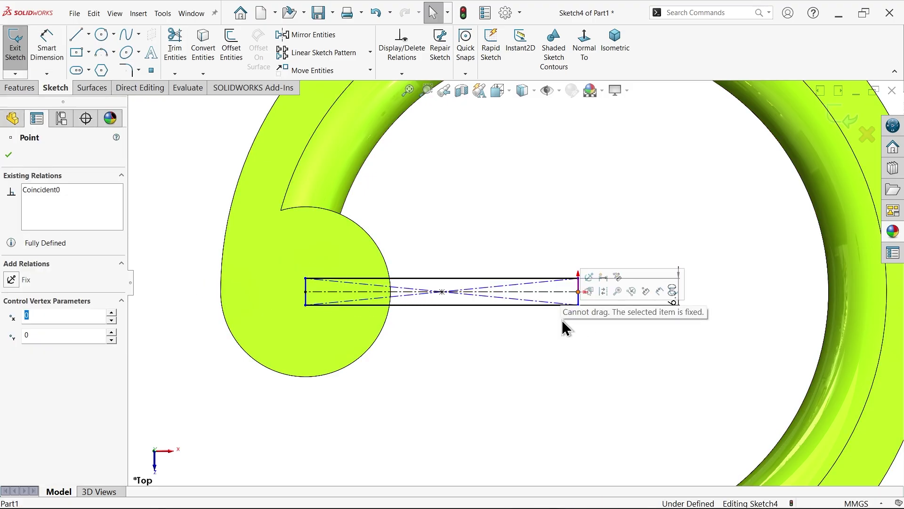
left_click(537, 361)
left_click_drag(308, 296, 336, 344)
left_click(444, 358)
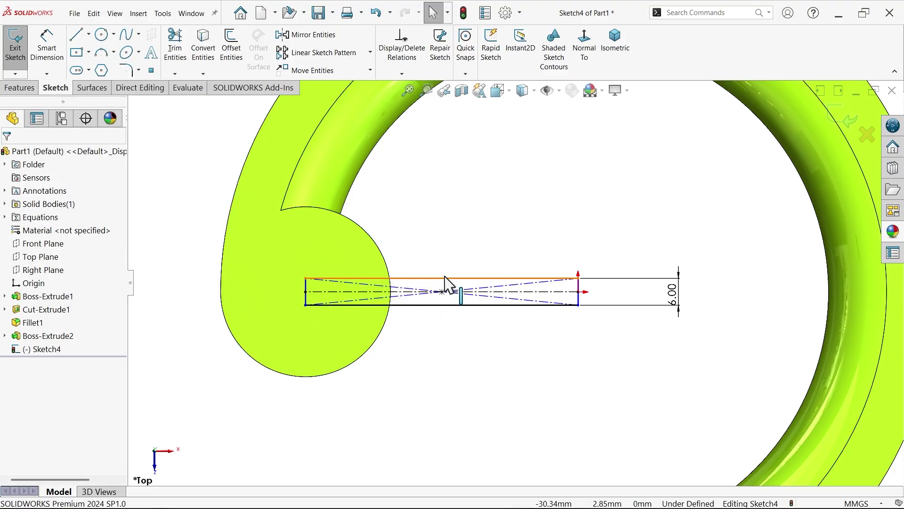
left_click(455, 306)
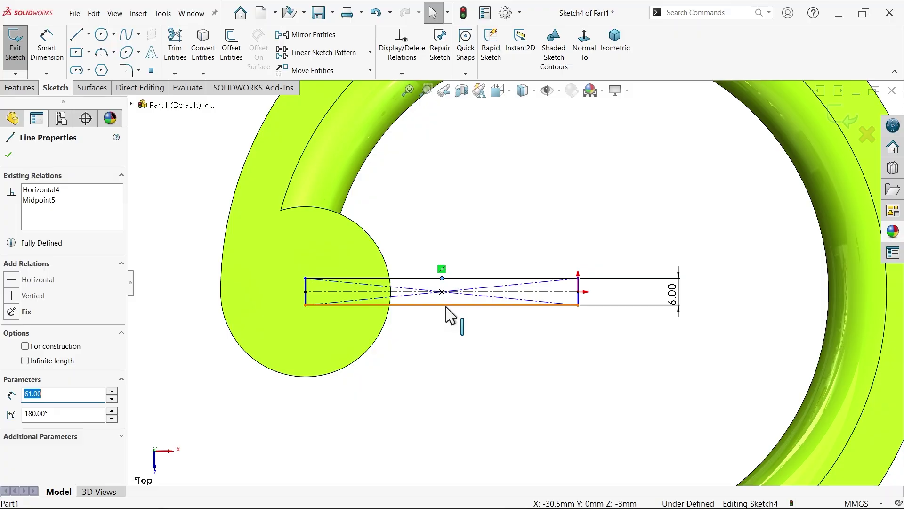
left_click(468, 337)
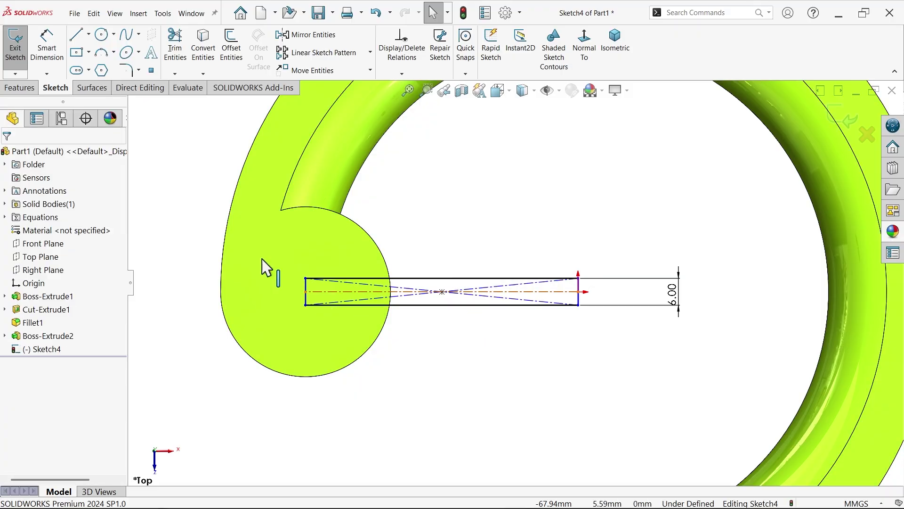
Step: Extrude the rectangle as a merged Mid Plane boss 24 mm deep, checking the depth against section A-A of the exercise drawing
left_click(22, 87)
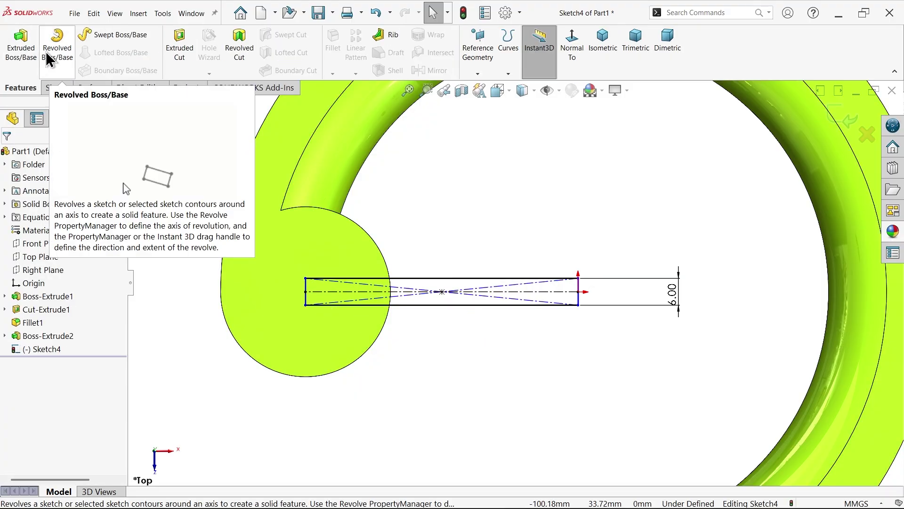
left_click(21, 47)
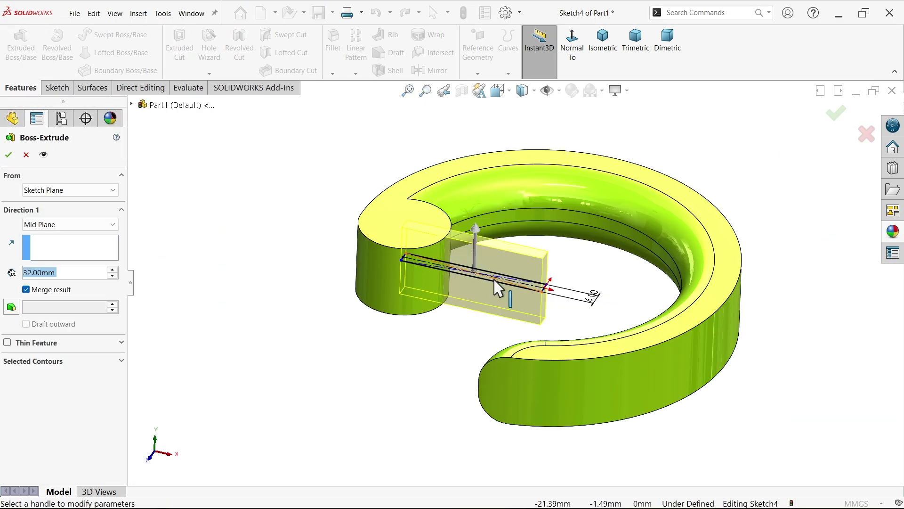
scroll(495, 283, "down", 3)
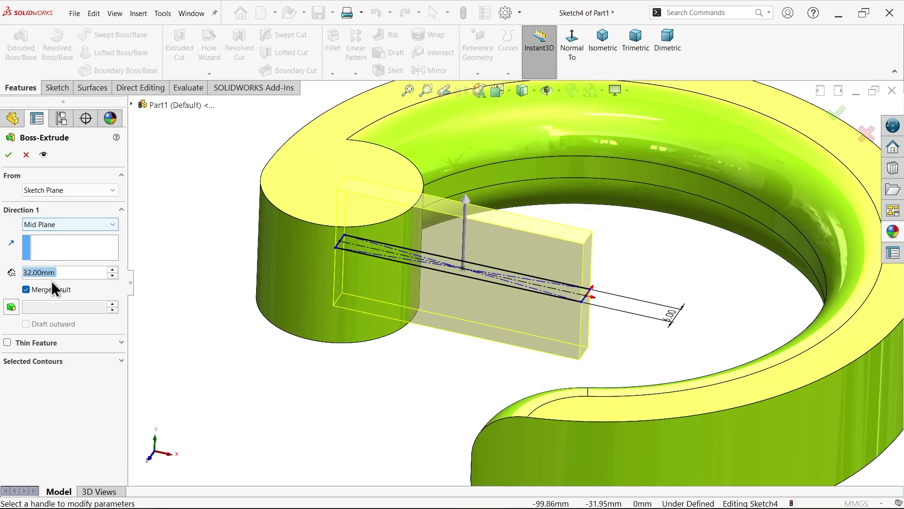
type("24")
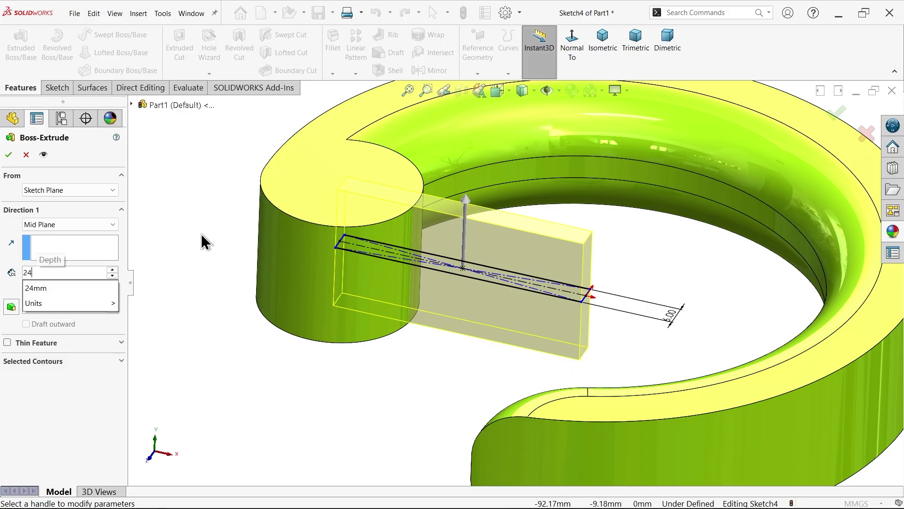
key("Return")
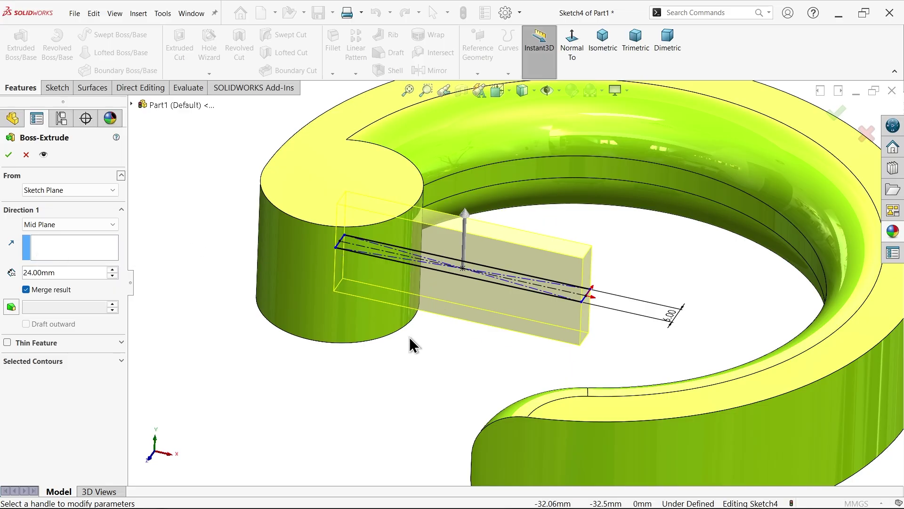
key("alt+Tab")
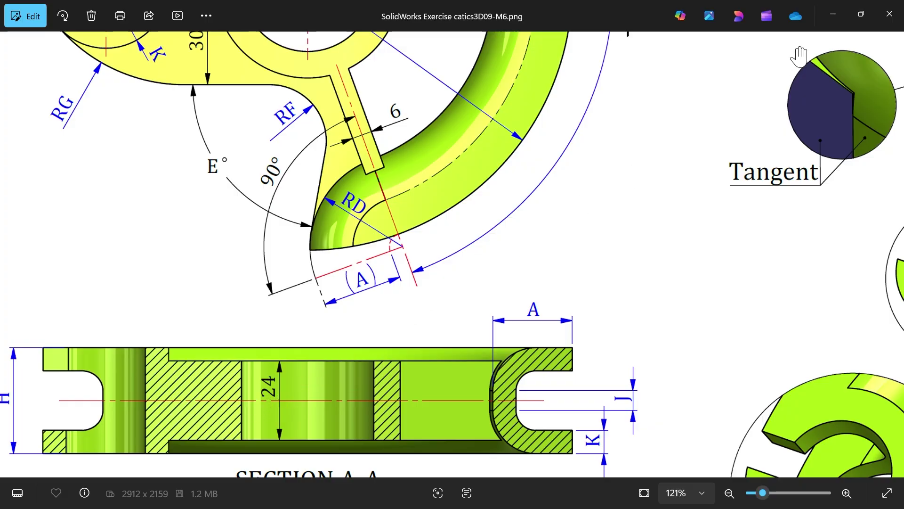
scroll(646, 187, "down", 5)
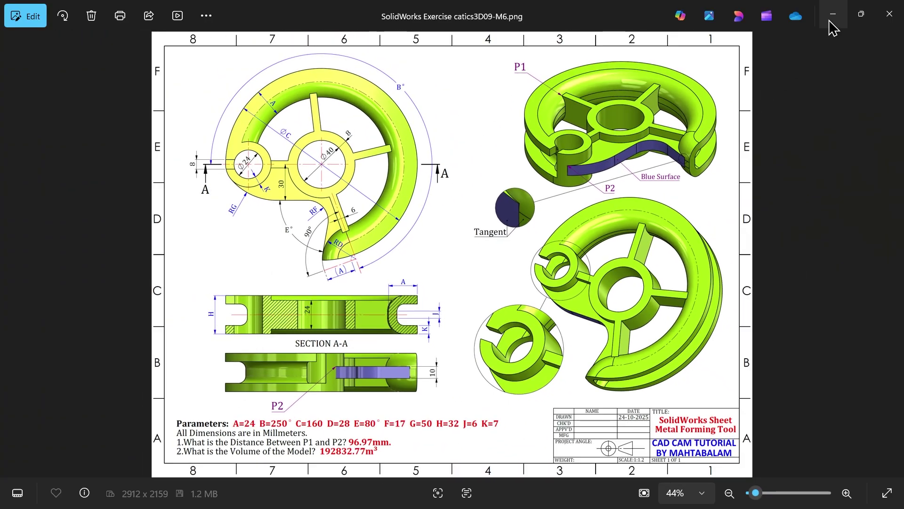
left_click(832, 18)
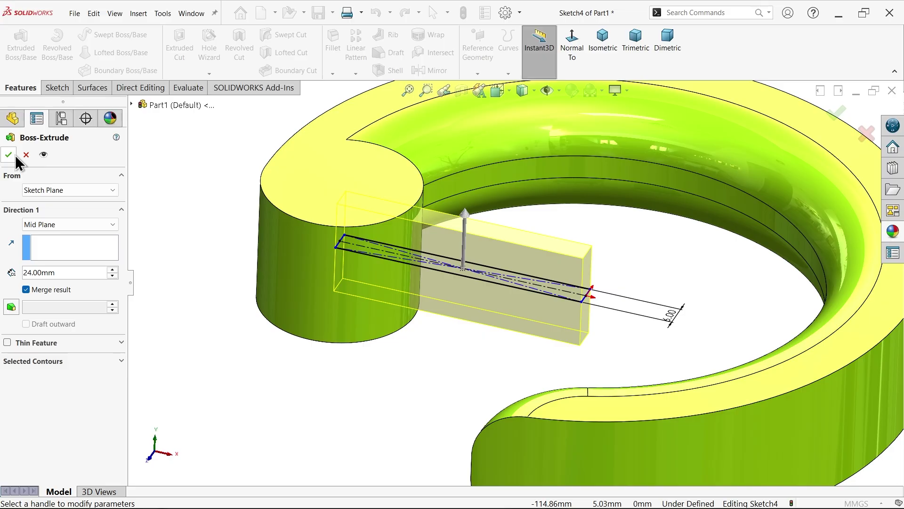
left_click(9, 155)
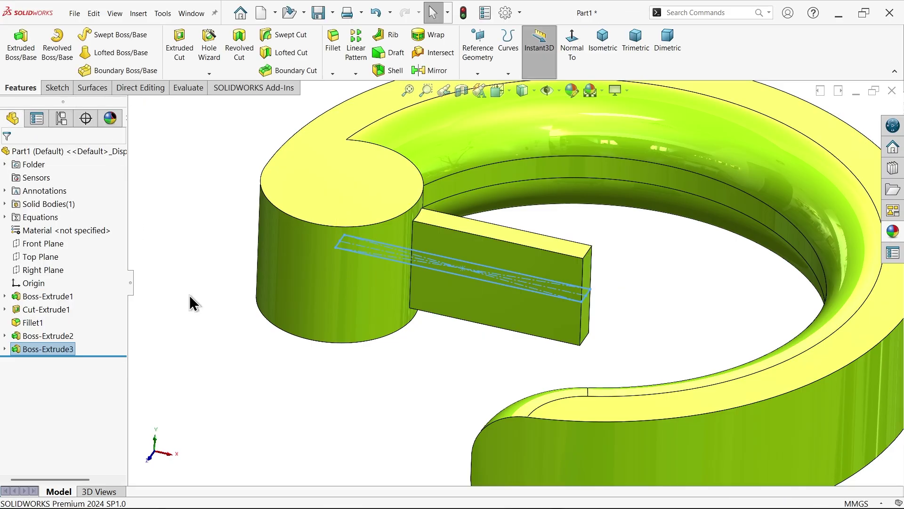
Step: Pattern the rib circularly about the ring's upper inner edge, with 4 equally spaced instances over 250°
scroll(494, 246, "down", 2)
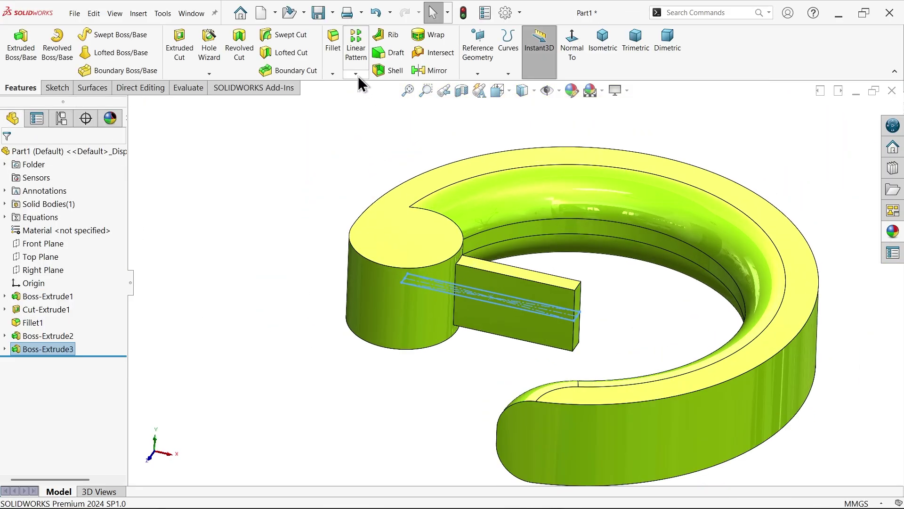
left_click(358, 75)
left_click(366, 101)
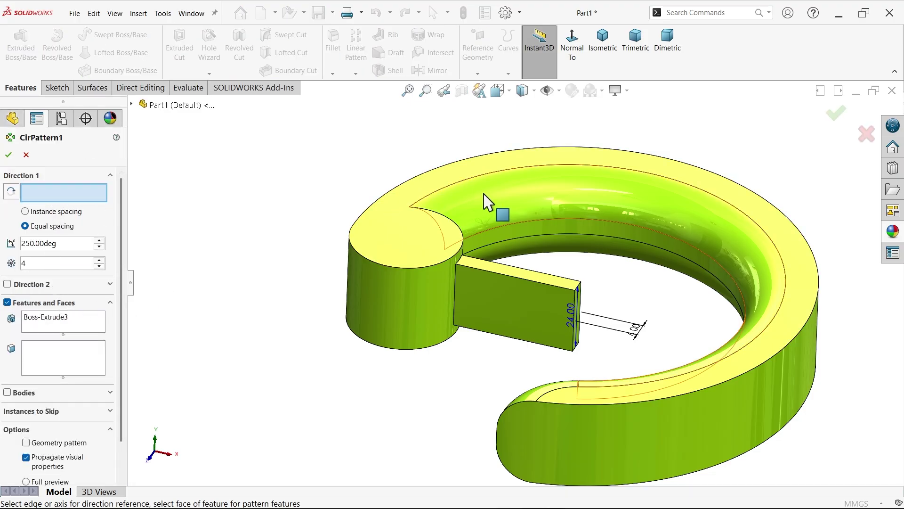
left_click(479, 179)
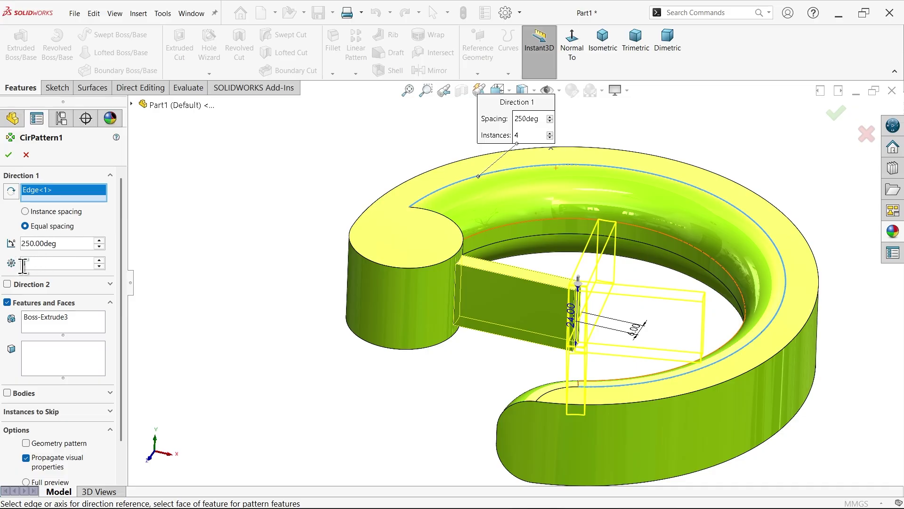
left_click(52, 324)
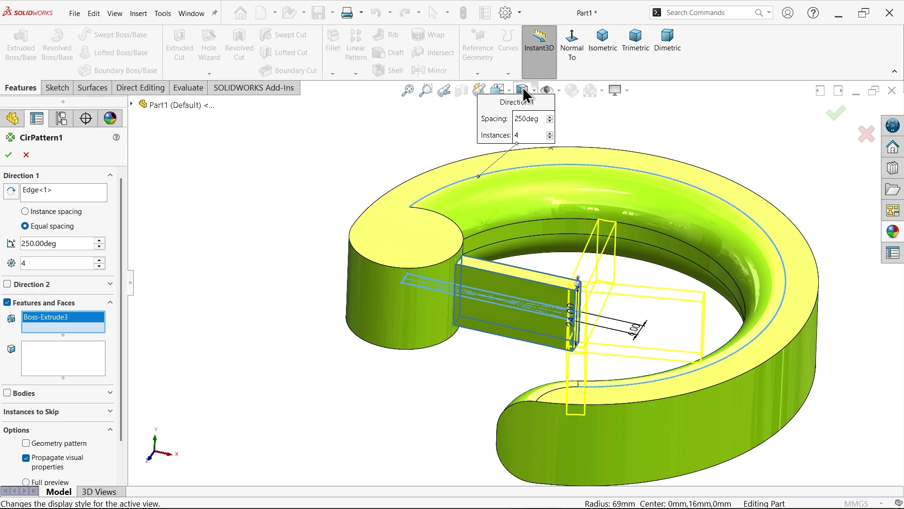
left_click(501, 90)
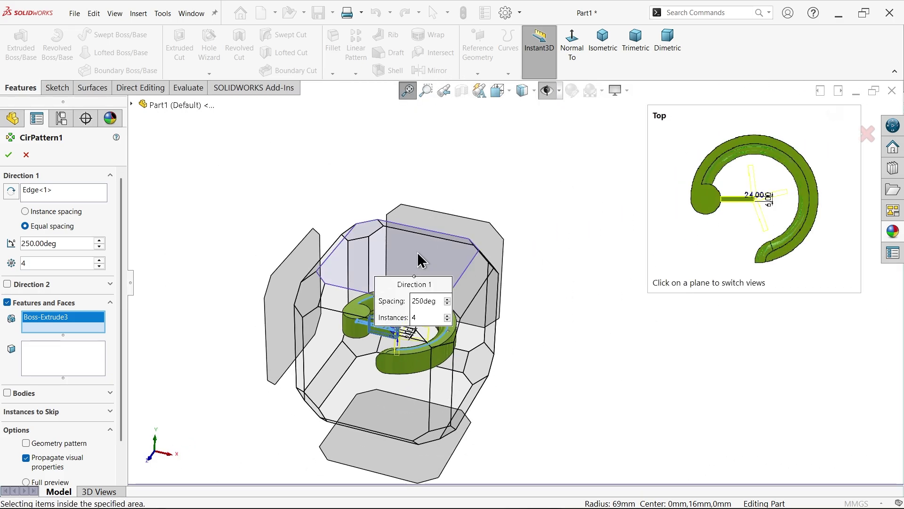
left_click(418, 257)
scroll(491, 299, "down", 4)
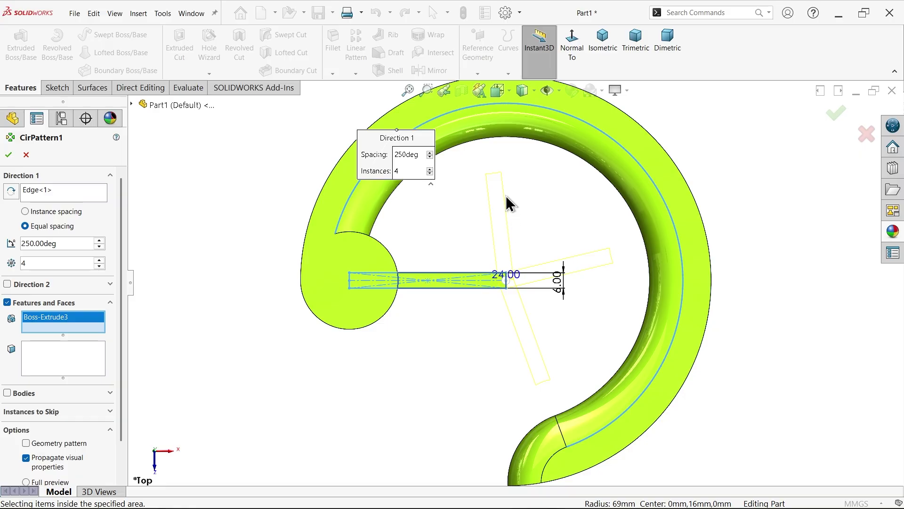
left_click(9, 155)
Step: Shell the part with its thickness linked to global variable K (7 mm), removing the ring's outer side face and previewing the result
scroll(468, 327, "up", 2)
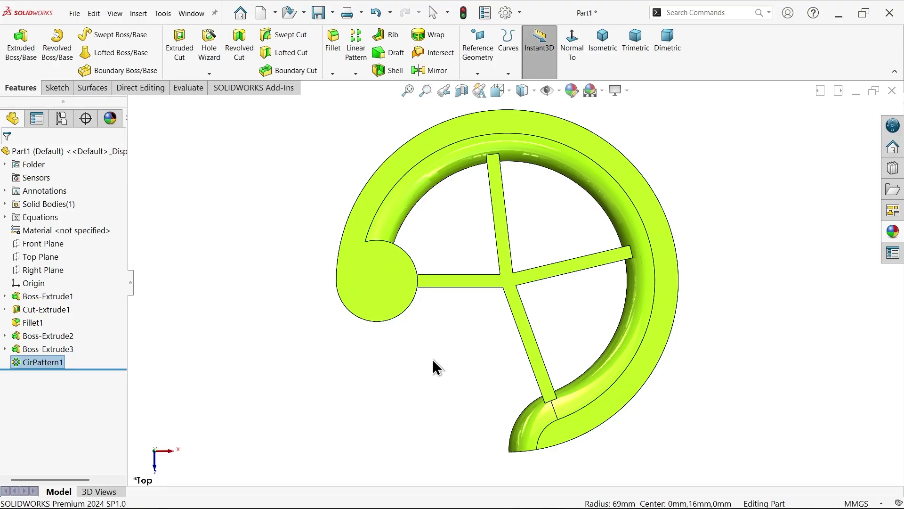
middle_click_drag(432, 358, 426, 117)
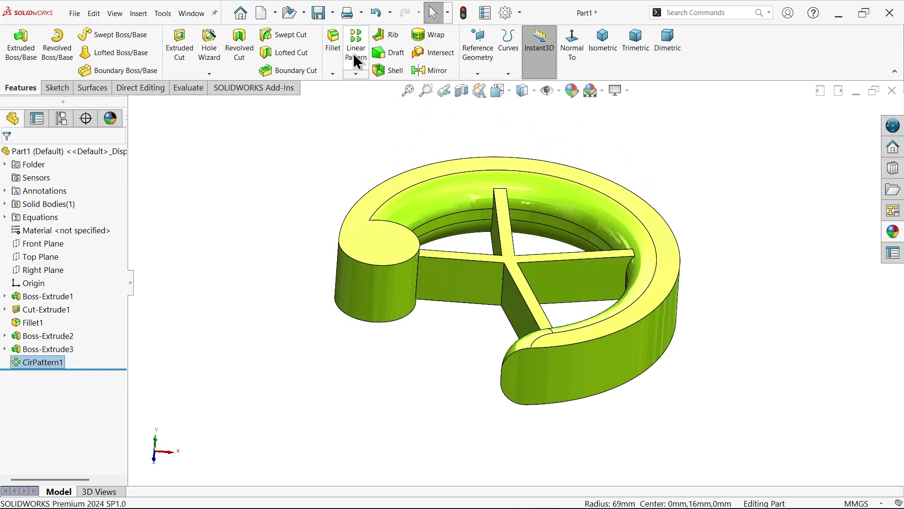
left_click(391, 72)
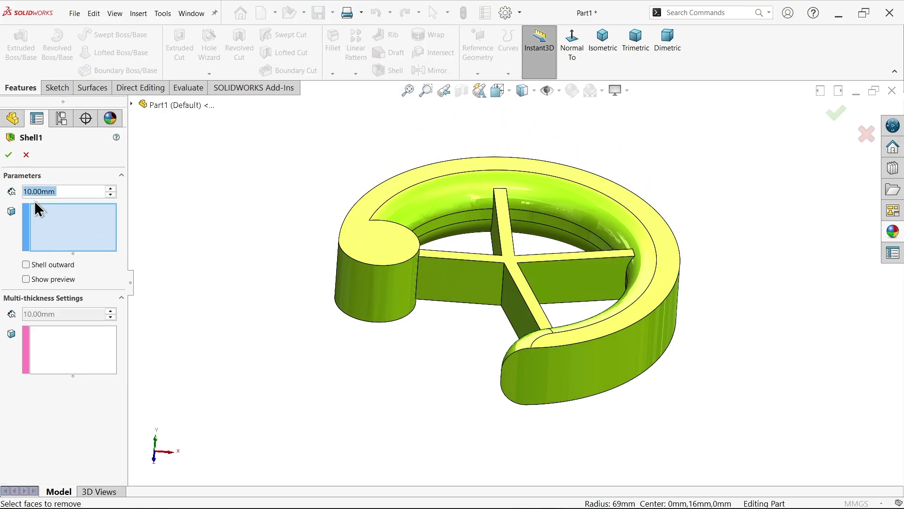
type("=")
mouse_move(109, 210)
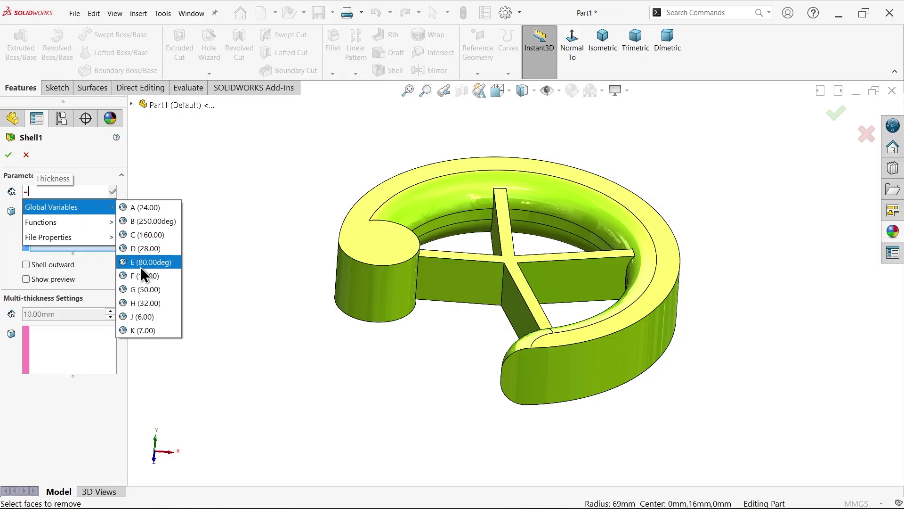
left_click(145, 330)
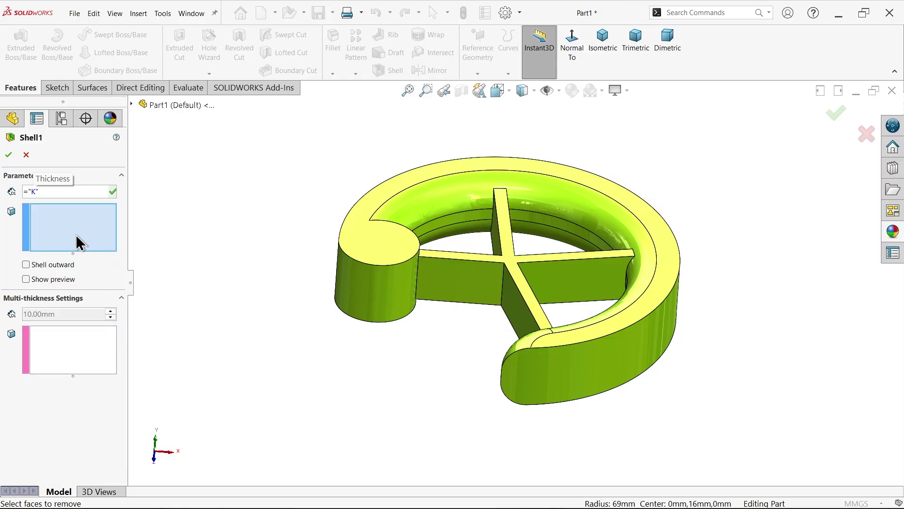
left_click(620, 369)
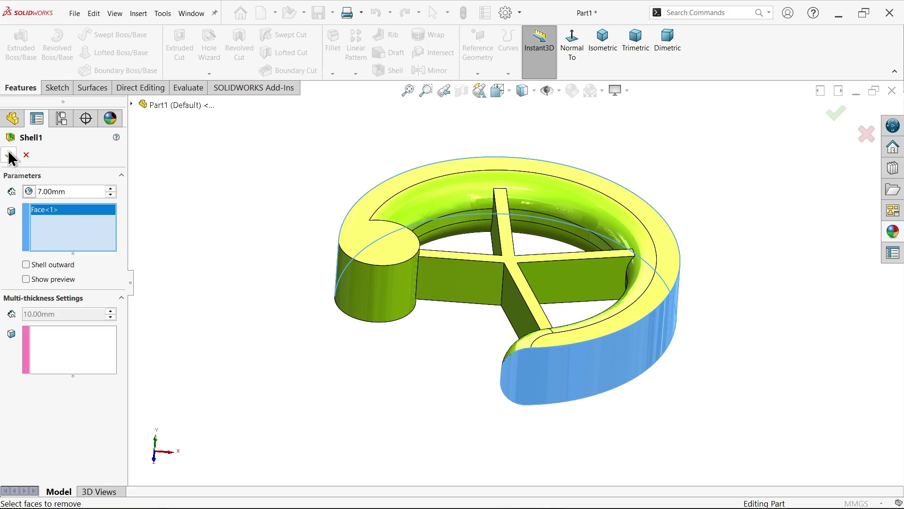
left_click(47, 279)
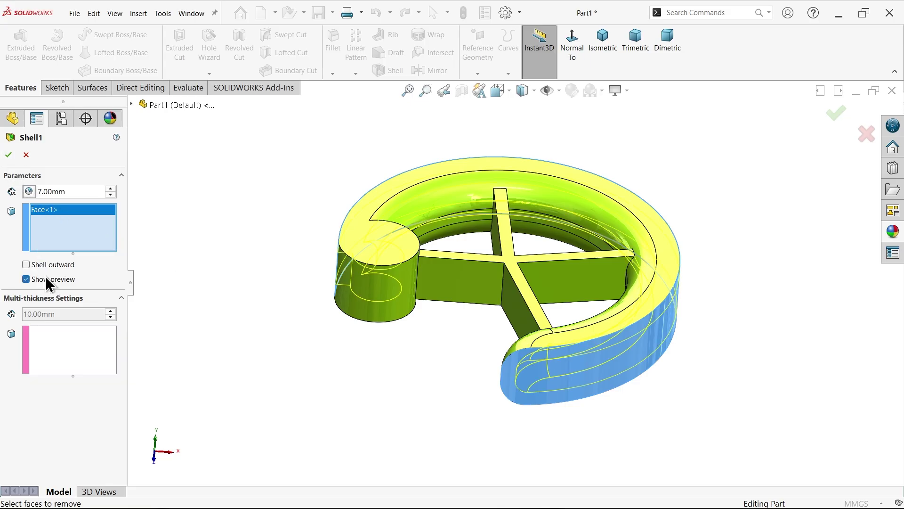
left_click(7, 161)
mouse_move(253, 361)
middle_mouse_down()
mouse_move(272, 269)
mouse_move(164, 275)
mouse_move(313, 313)
mouse_move(371, 357)
mouse_move(367, 384)
middle_mouse_up()
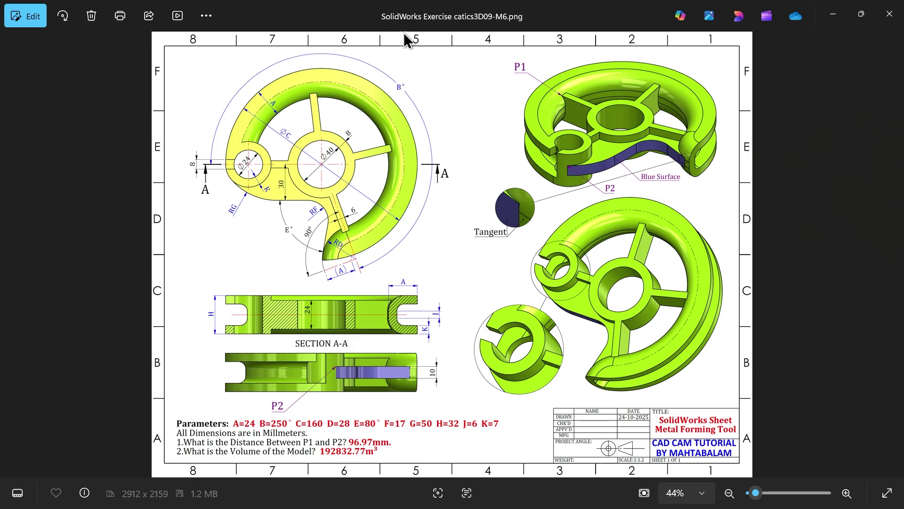
Step: Consult the exercise drawing's top view and sketch a circle about 22.6 mm in diameter on the top face, centred on the cylindrical boss
scroll(342, 205, "up", 2)
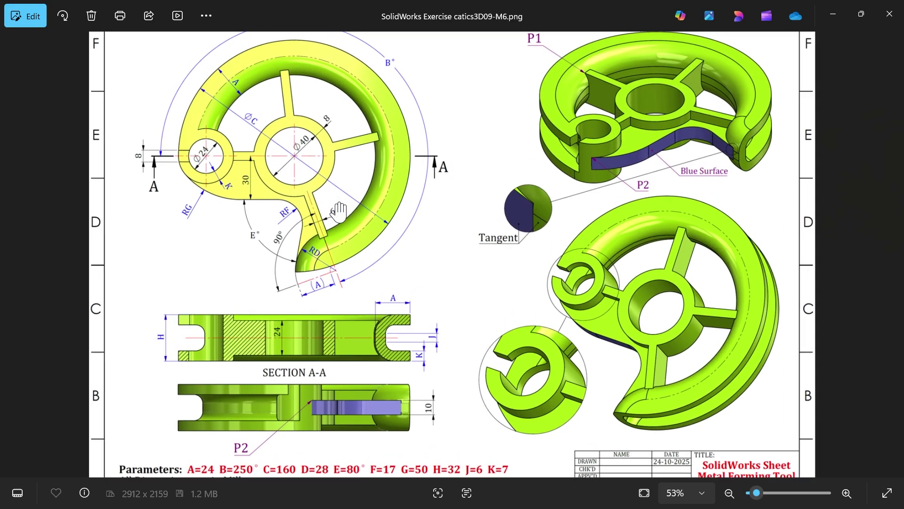
scroll(119, 178, "up", 1)
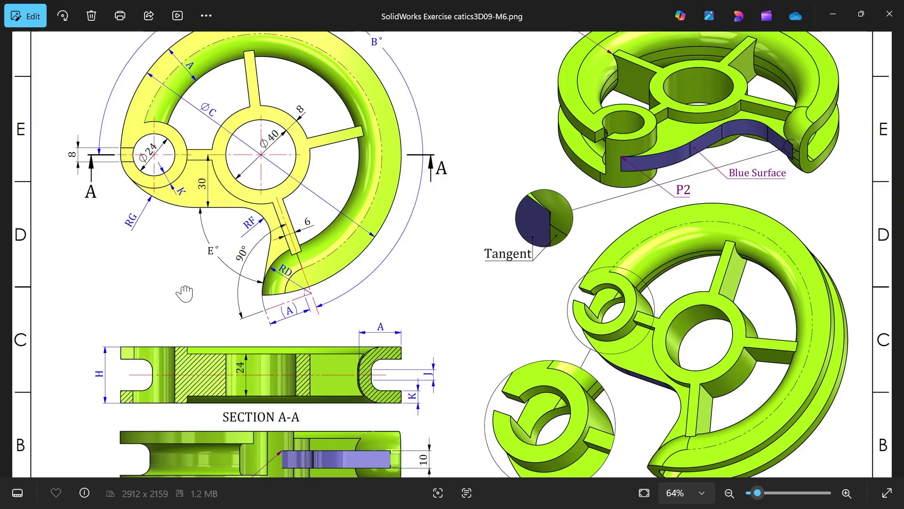
left_click_drag(184, 293, 184, 262)
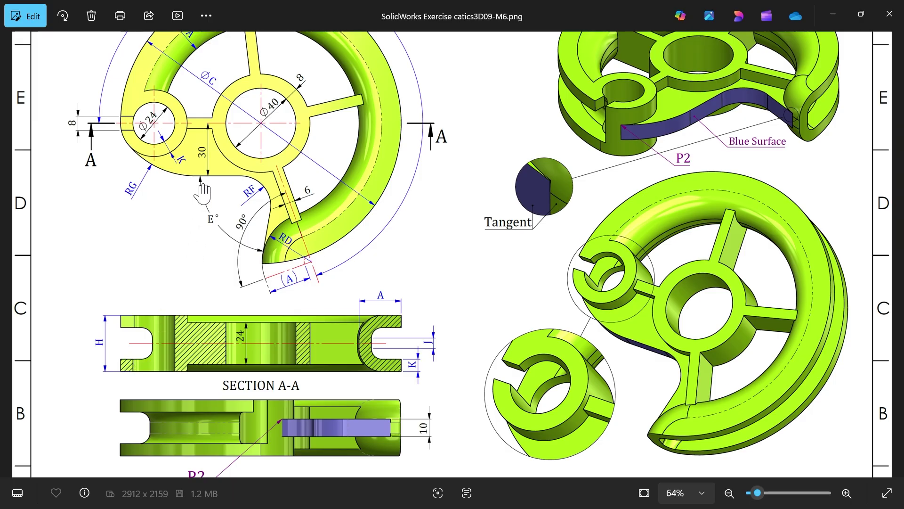
scroll(203, 192, "down", 2)
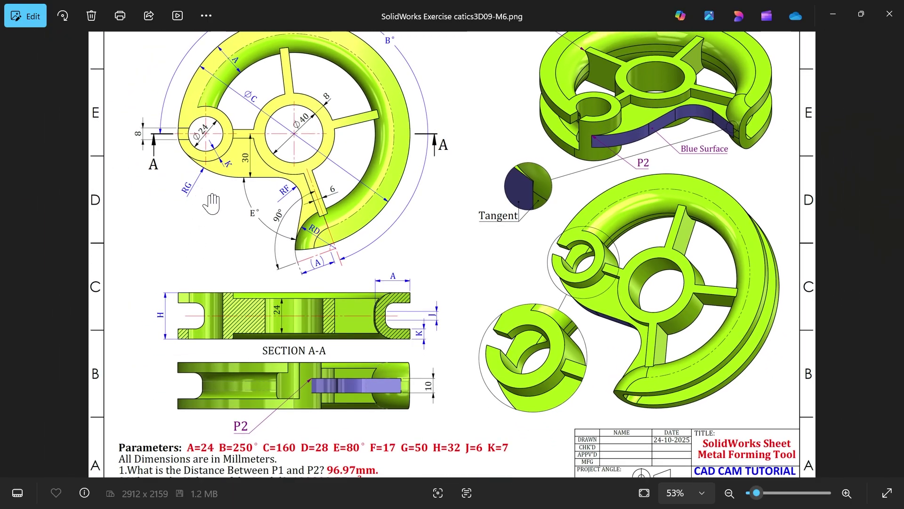
scroll(214, 201, "down", 1)
scroll(231, 200, "up", 2)
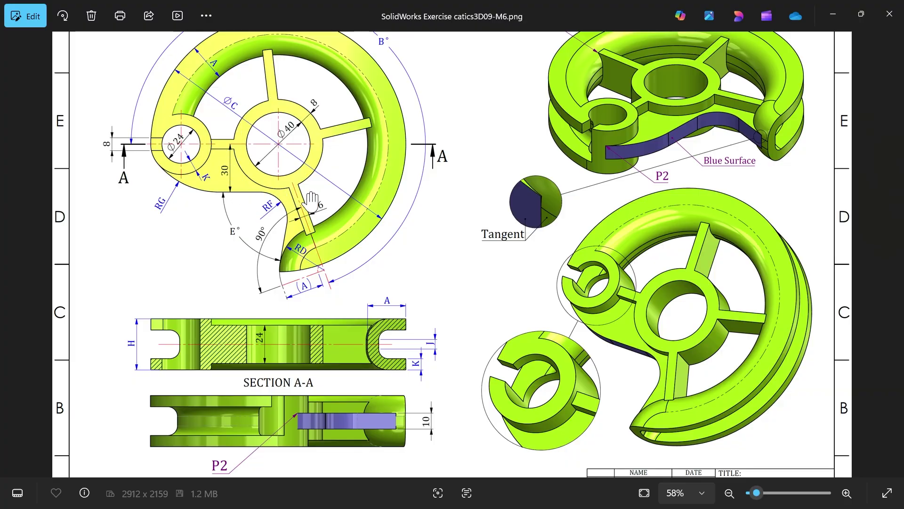
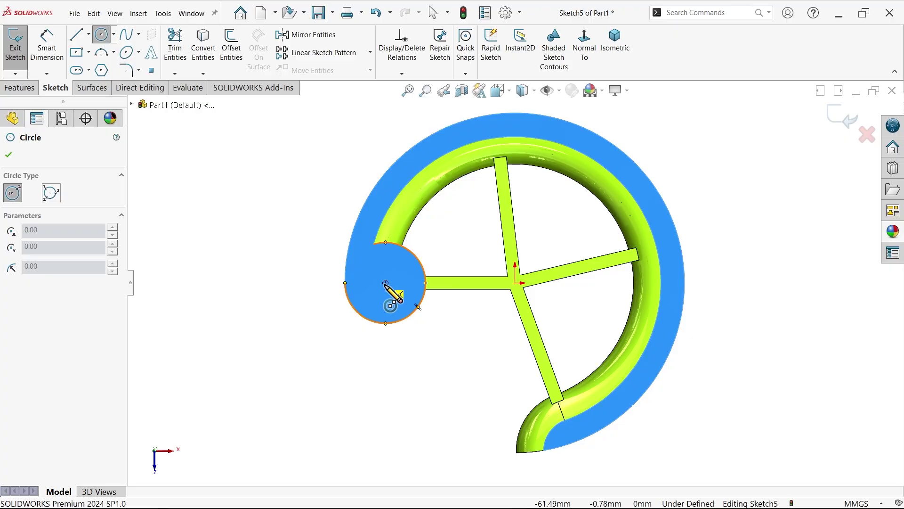
left_click(385, 283)
left_click(403, 300)
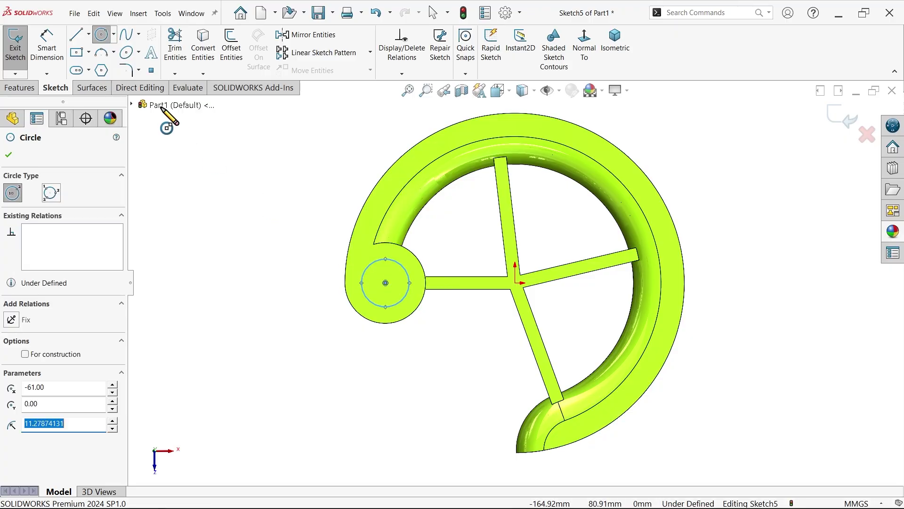
Step: Dimension the boss circle's diameter as 24 mm
left_click(47, 47)
scroll(400, 299, "down", 4)
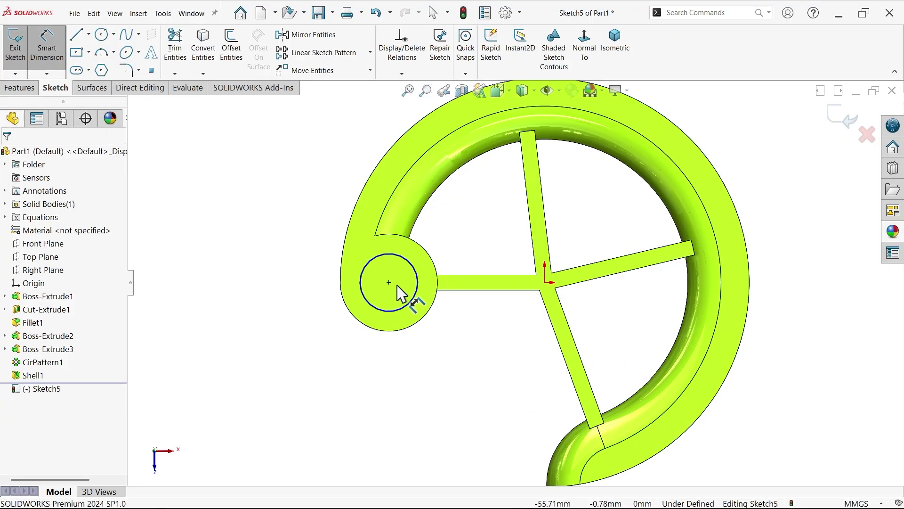
scroll(398, 288, "down", 1)
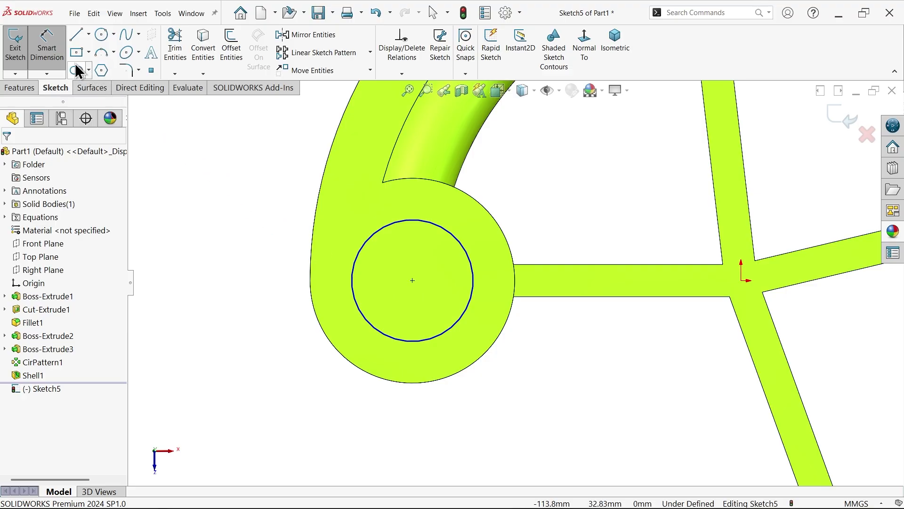
left_click(473, 289)
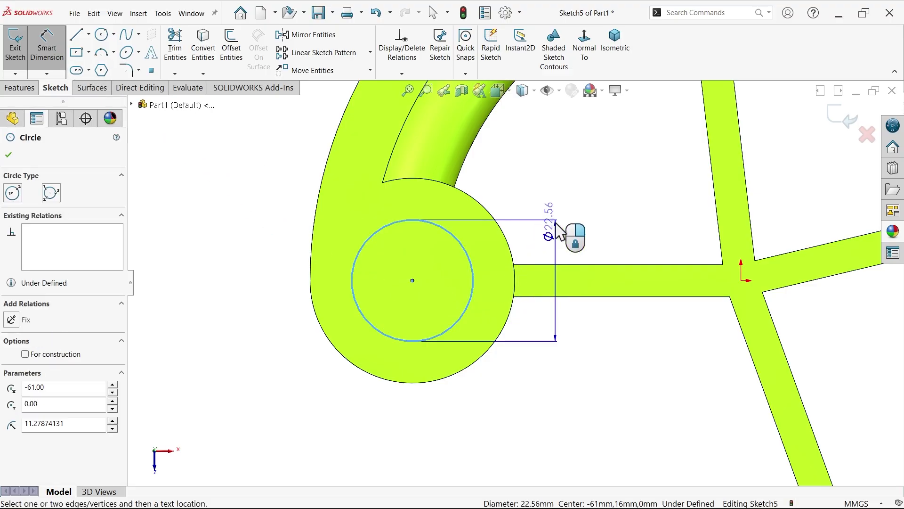
left_click(557, 231)
type("2")
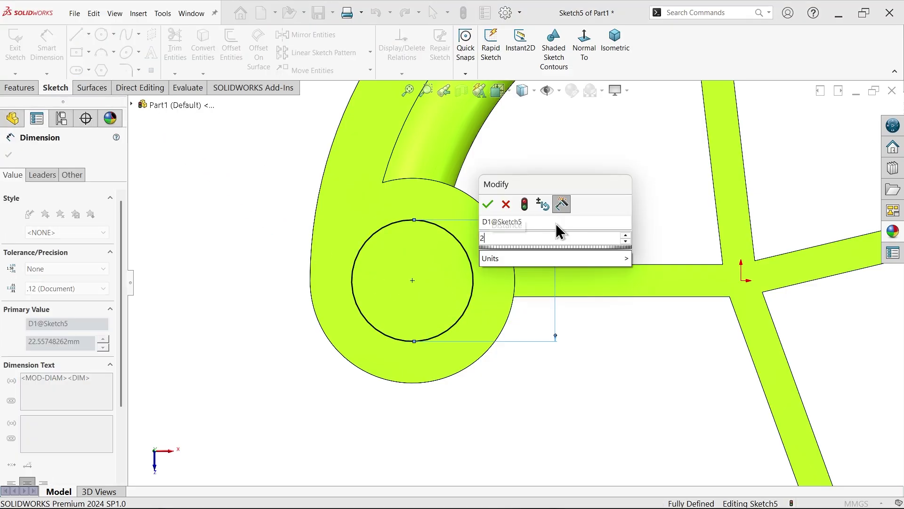
key("Escape")
type("4")
key("Return")
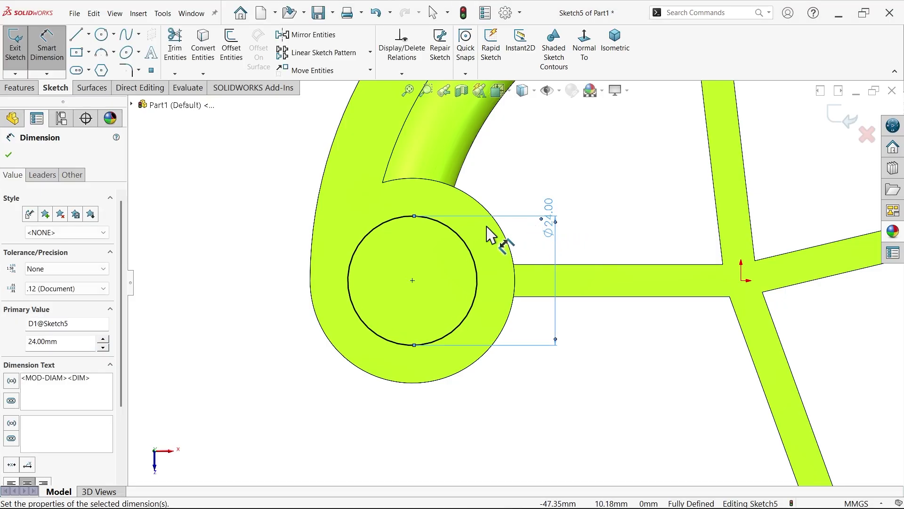
Step: Cut the circle through the boss with a Through All extruded cut in one direction
left_click(18, 87)
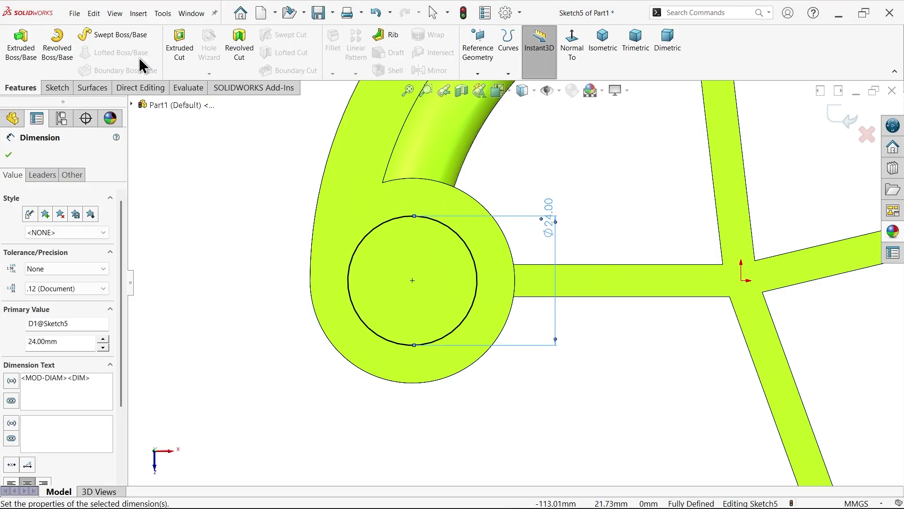
left_click(168, 71)
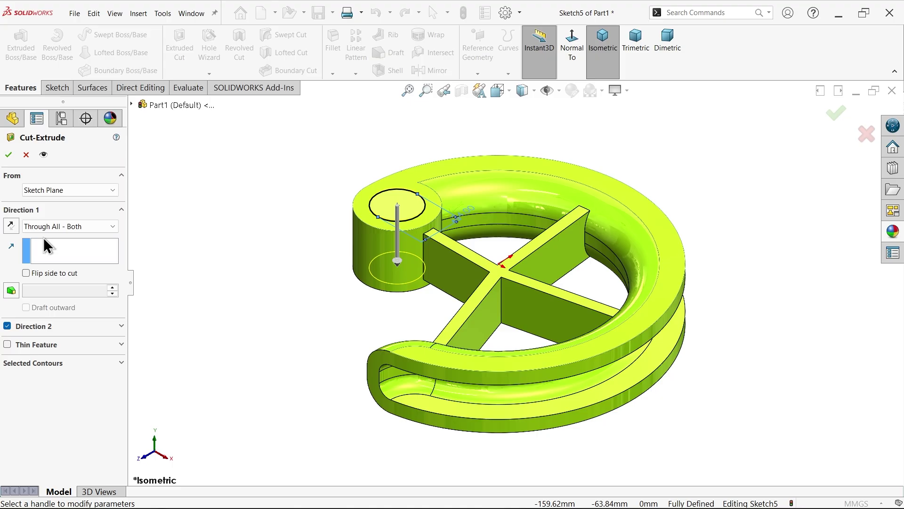
left_click(45, 226)
left_click(45, 230)
left_click(8, 154)
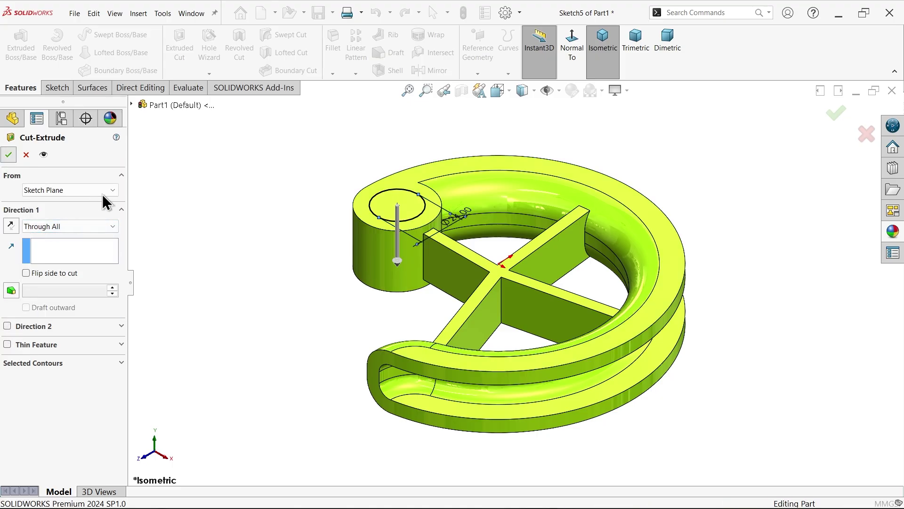
Step: Sketch a center rectangle about 57 by 8.5 mm on the ring's top face, crossing the boss wall and extending beyond its outer side
scroll(404, 160, "down", 3)
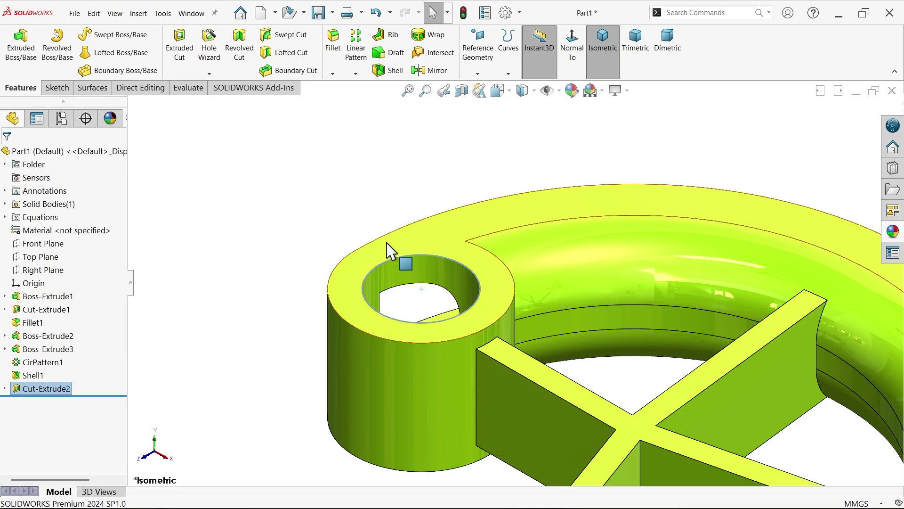
left_click(390, 249)
left_click(429, 214)
left_click(89, 34)
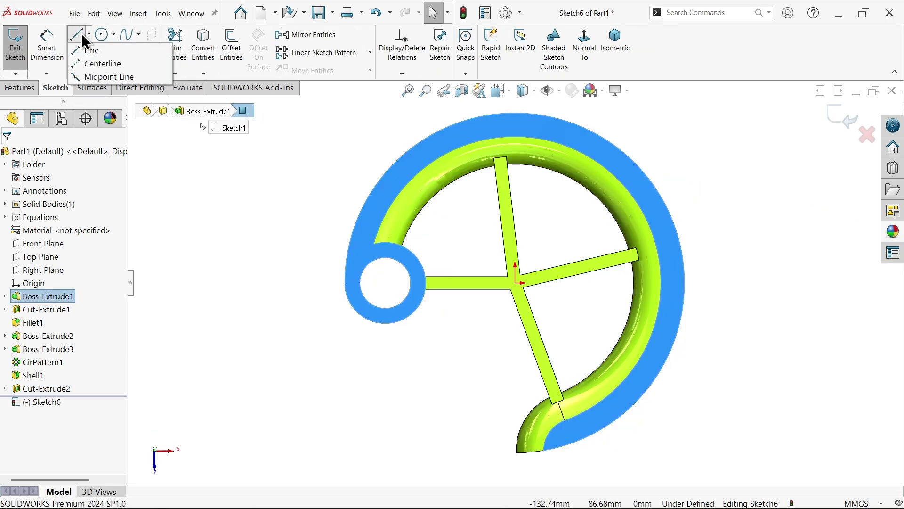
mouse_move(89, 52)
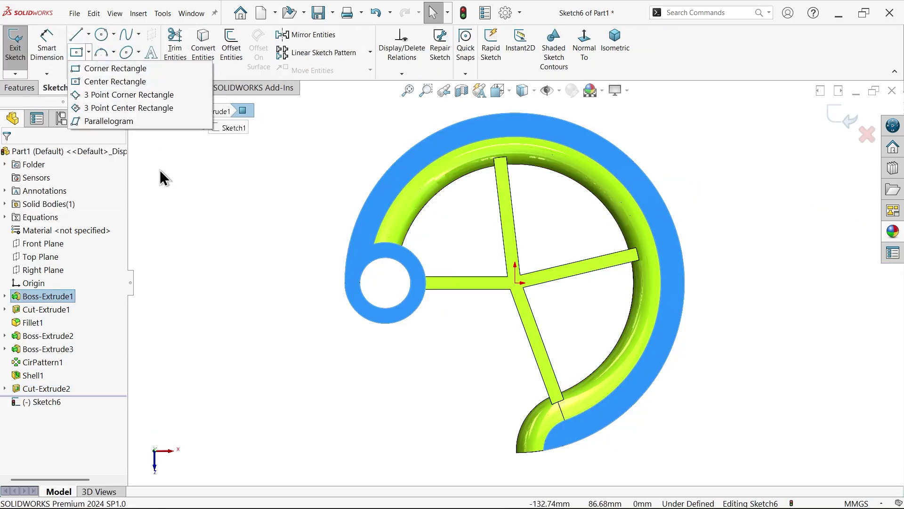
left_click(78, 51)
scroll(363, 283, "down", 5)
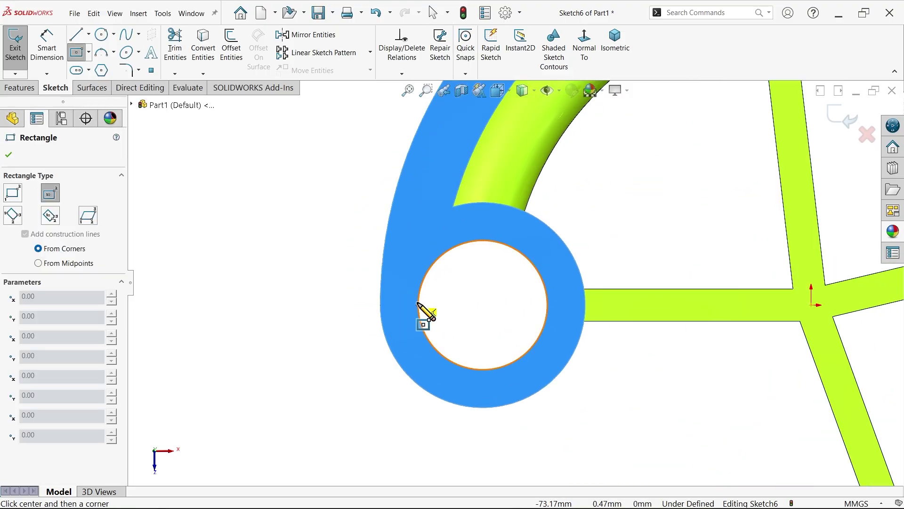
left_click(439, 305)
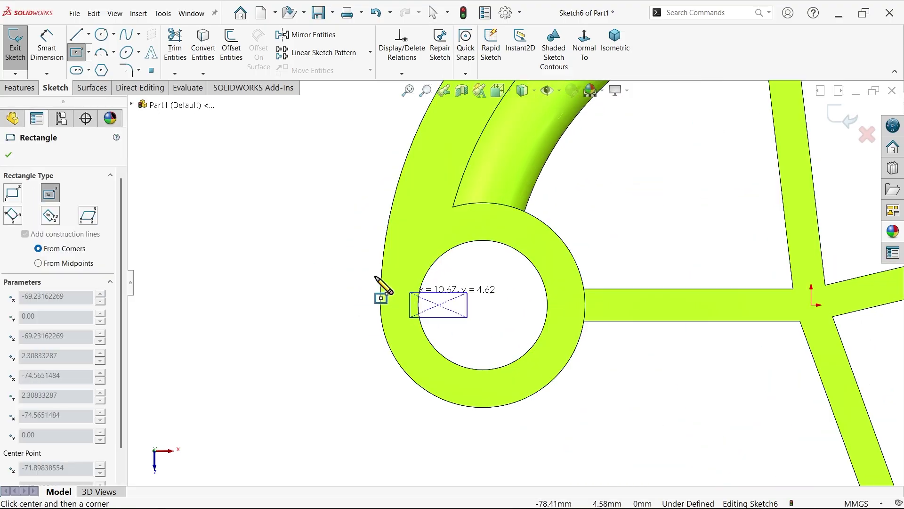
left_click(298, 282)
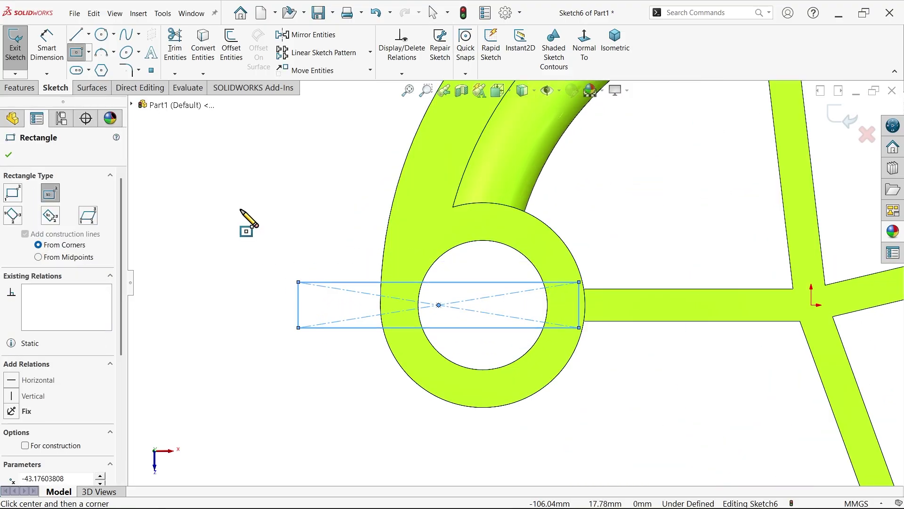
Step: Draw a centerline from the origin to the rectangle's center point and make it horizontal
left_click(88, 35)
left_click(93, 66)
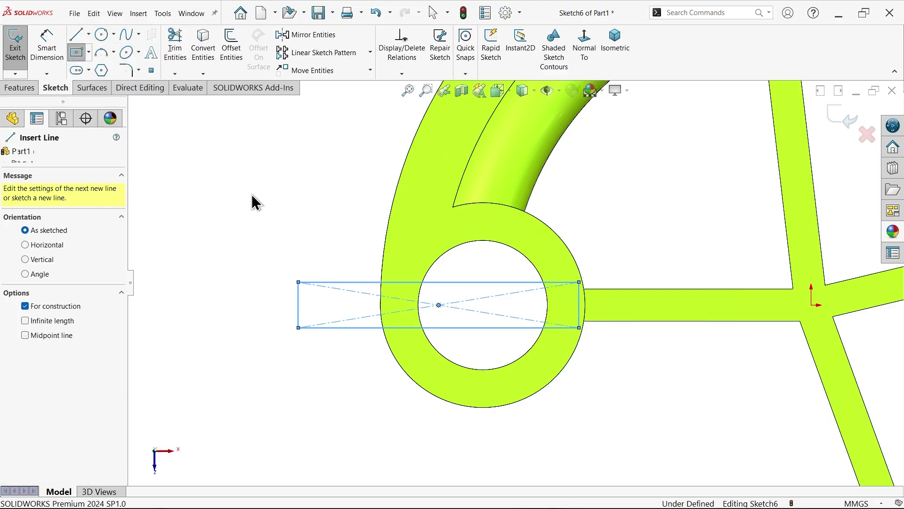
scroll(516, 282, "up", 5)
scroll(626, 283, "up", 3)
left_click(622, 280)
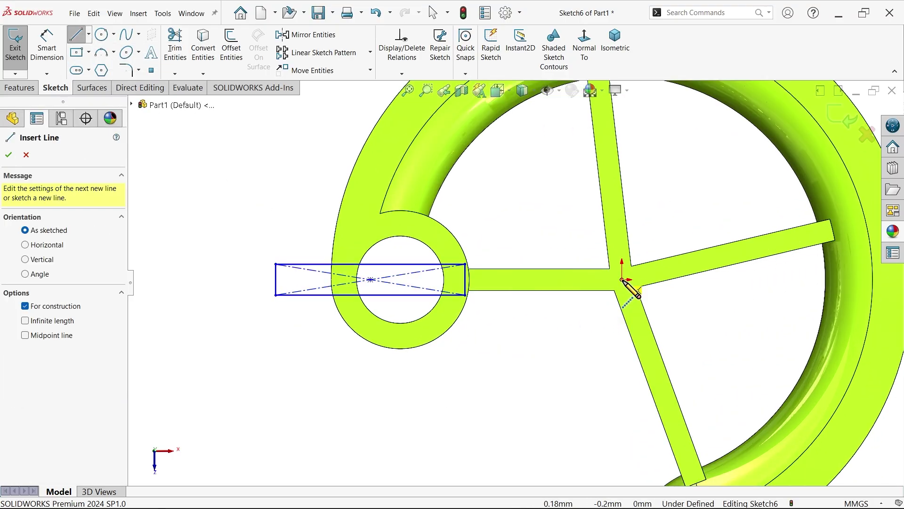
left_click(371, 279)
right_click(434, 350)
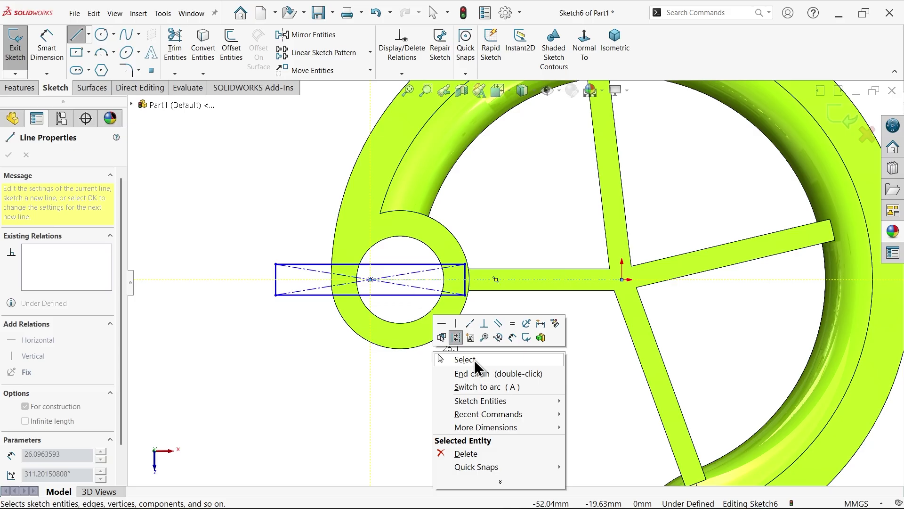
left_click(455, 358)
left_click(515, 281)
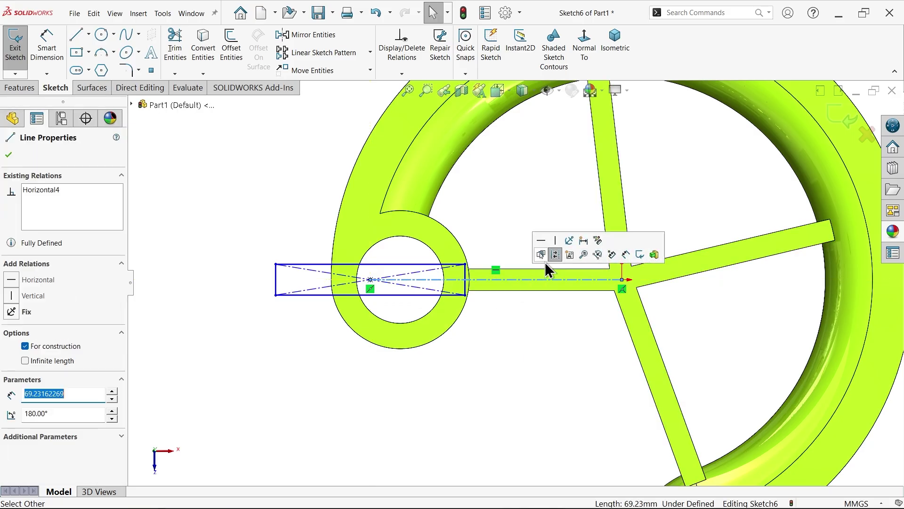
left_click(542, 241)
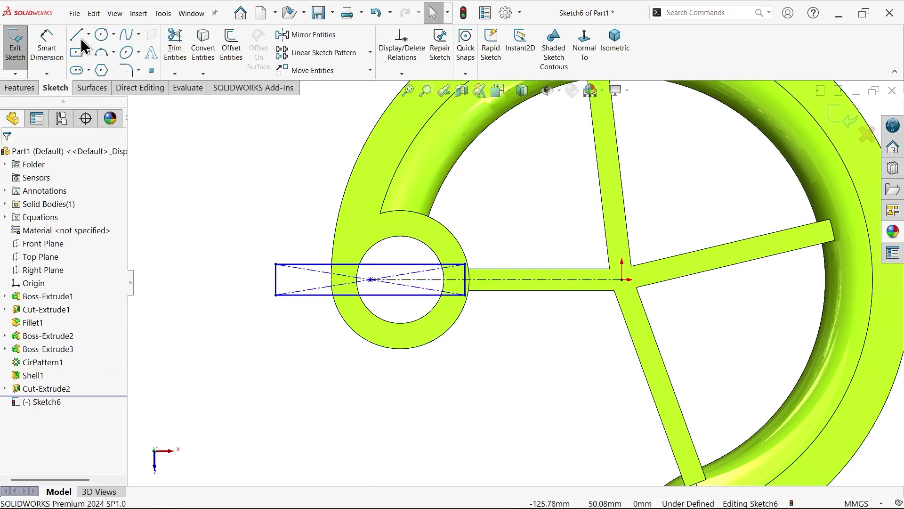
Step: Dimension the slot rectangle's width as 8 mm and shift it outward so its inner end lies inside the boss hole
left_click(46, 45)
left_click(276, 283)
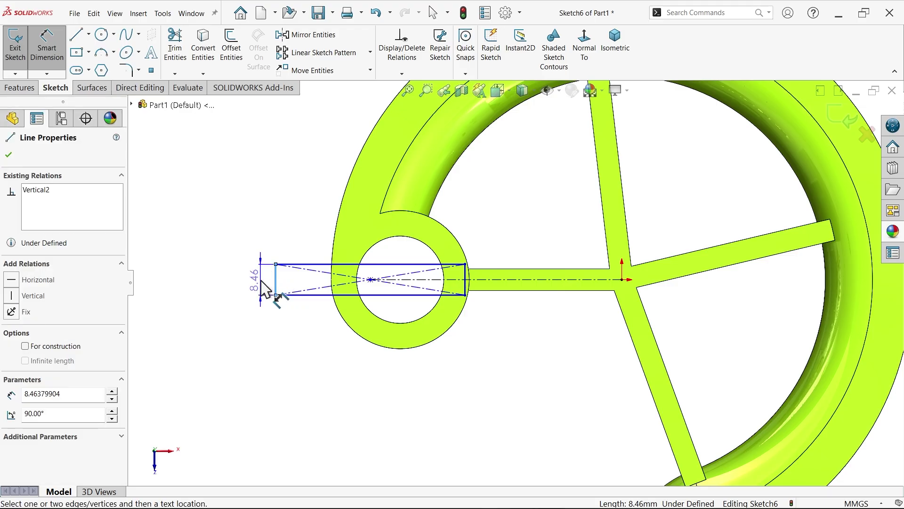
left_click(262, 283)
type("8")
key("Return")
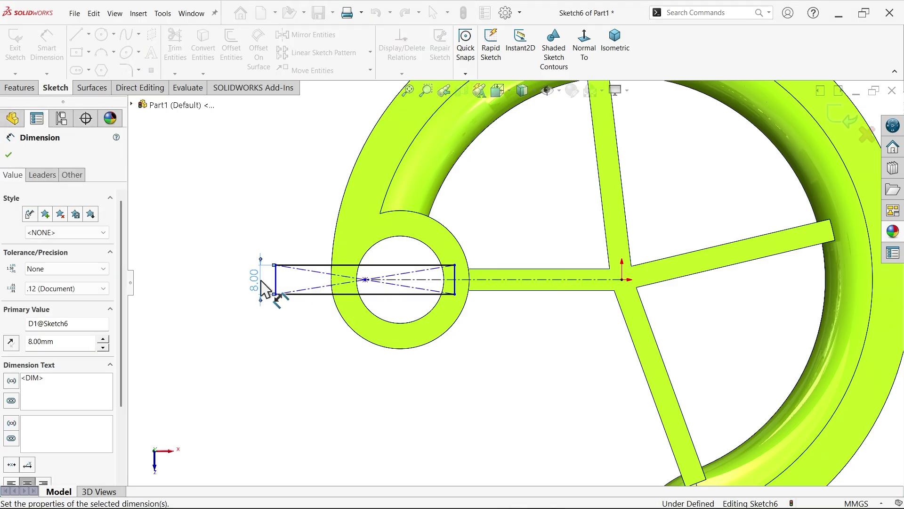
left_click(8, 154)
scroll(363, 304, "down", 5)
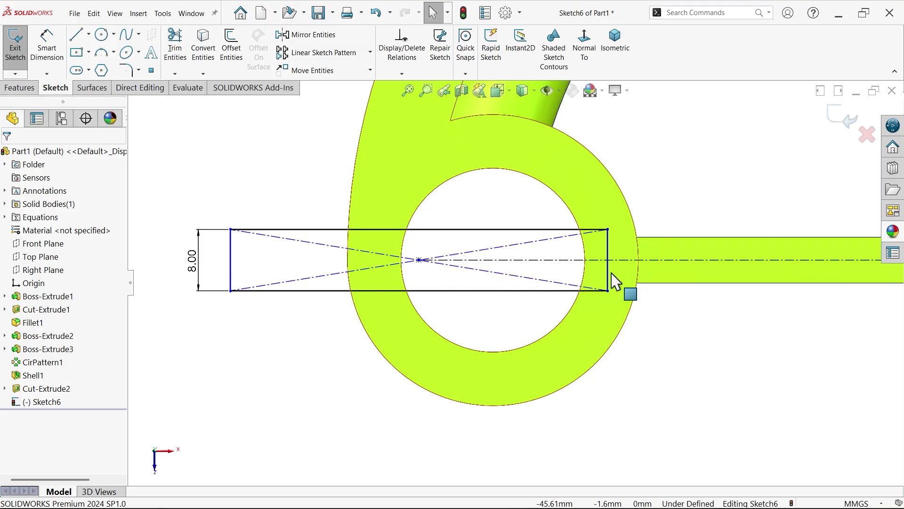
left_click_drag(608, 274, 398, 277)
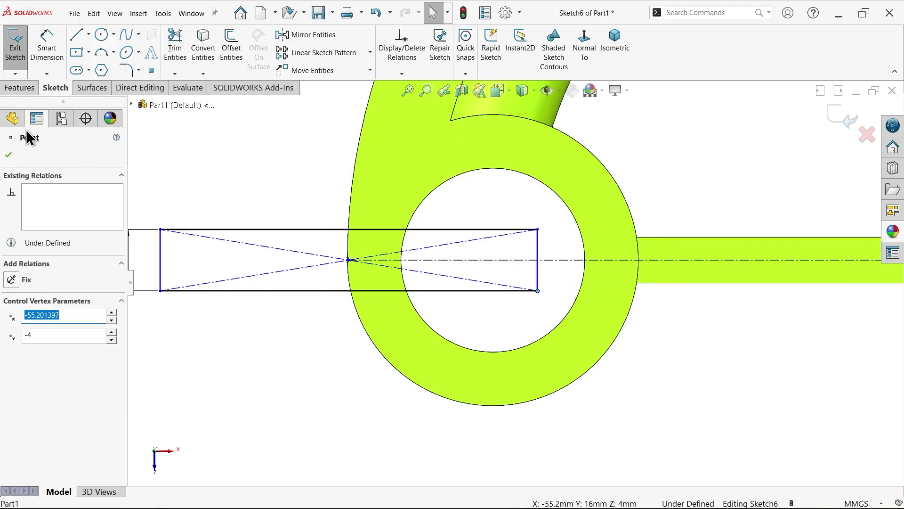
Step: Cut the slot rectangle through the boss wall with an extruded cut Up To Surface, ending at the upper face of the ring's lower flange
left_click(24, 92)
left_click(179, 42)
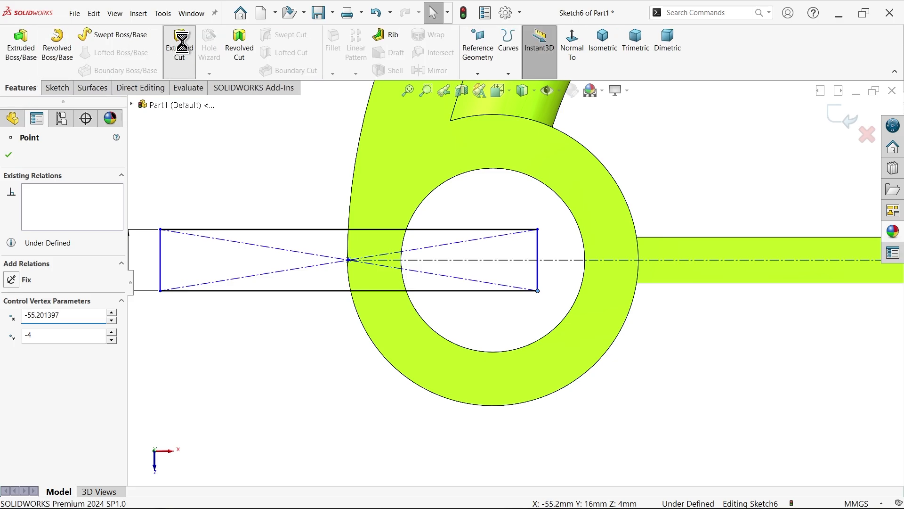
middle_click_drag(444, 414, 246, 315)
left_click(47, 227)
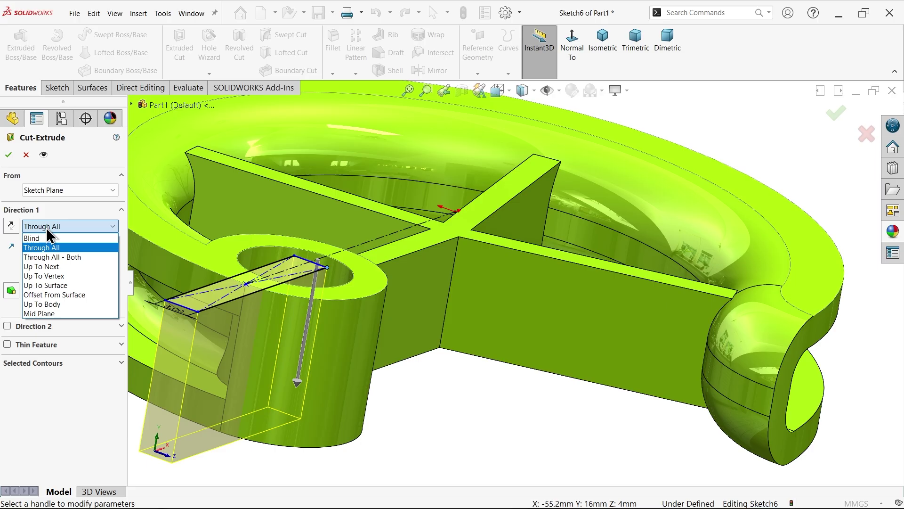
left_click(52, 285)
middle_click_drag(157, 335, 323, 333)
scroll(260, 272, "down", 3)
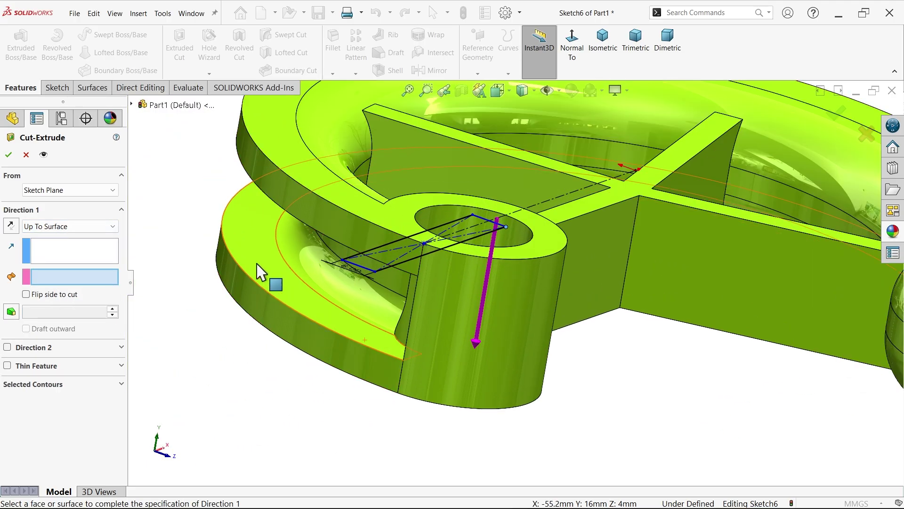
left_click(263, 269)
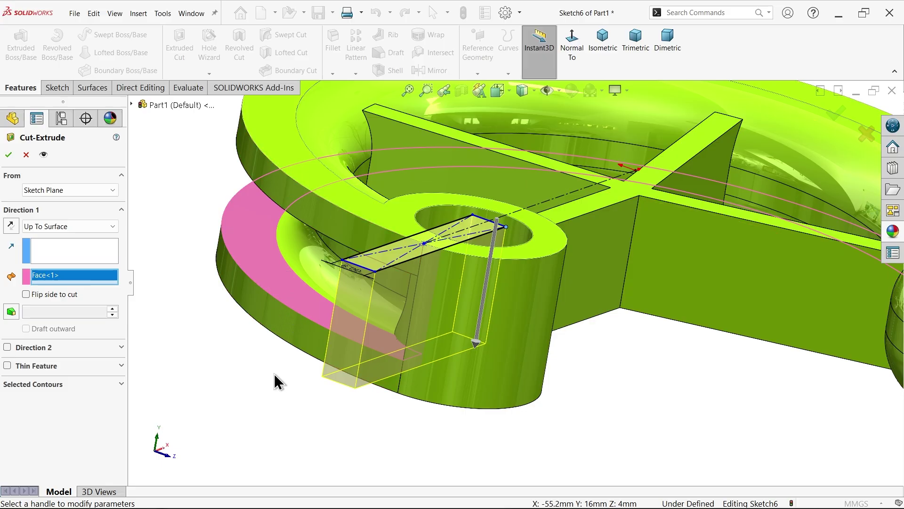
middle_click_drag(278, 381, 363, 427)
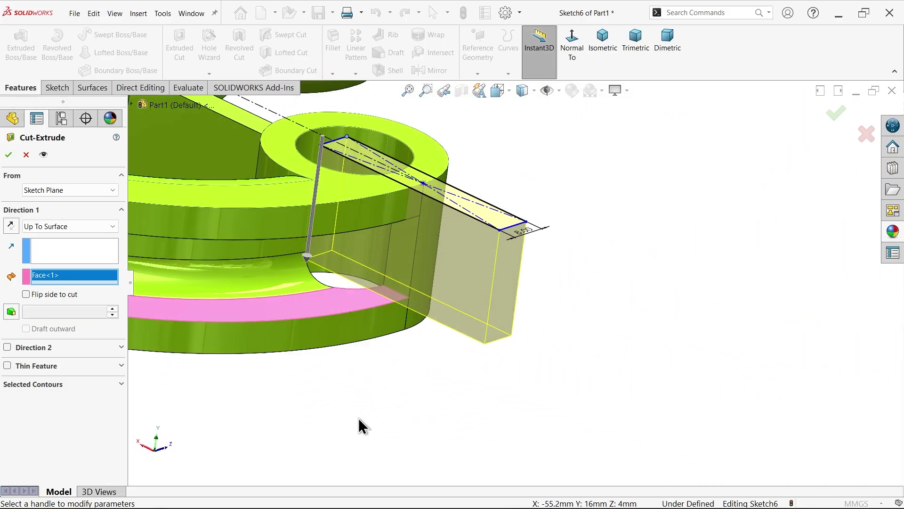
left_click(7, 157)
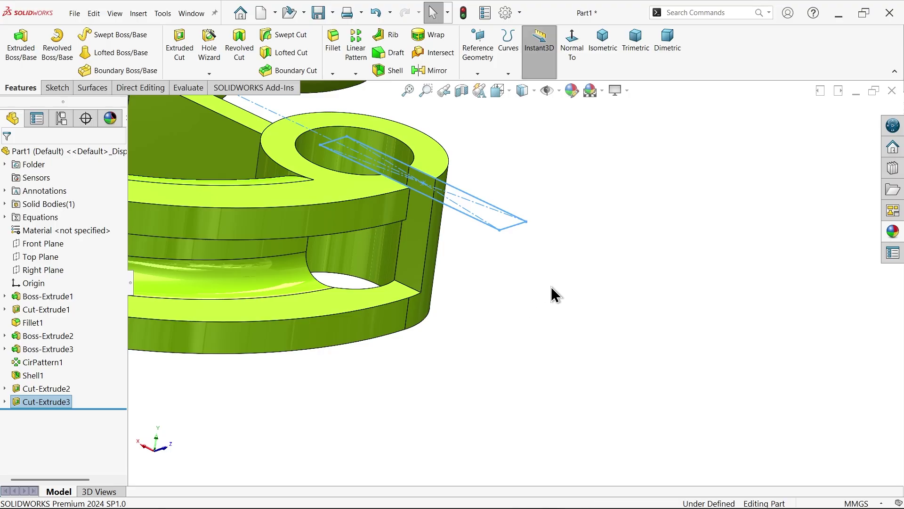
Step: Sketch two concentric circles at the origin on the Top Plane, about 61 mm and 40 mm in diameter
middle_click_drag(552, 287, 525, 288)
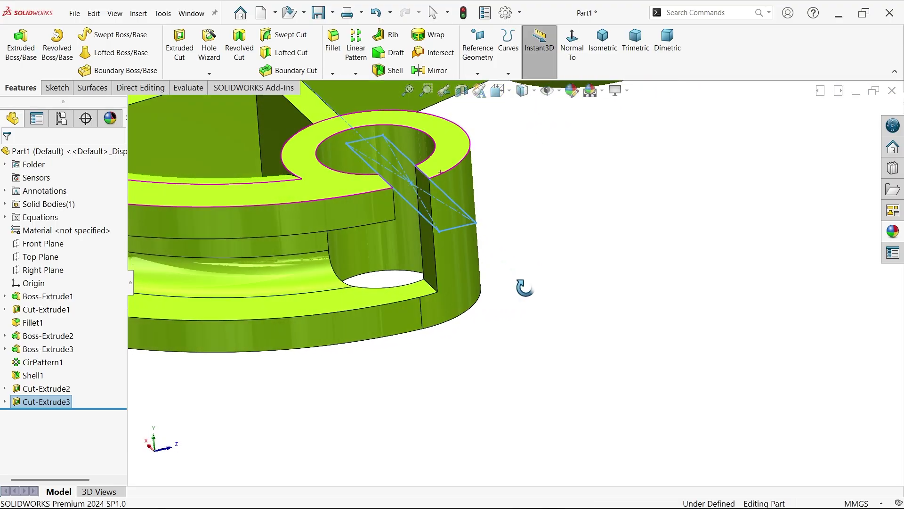
left_click(603, 40)
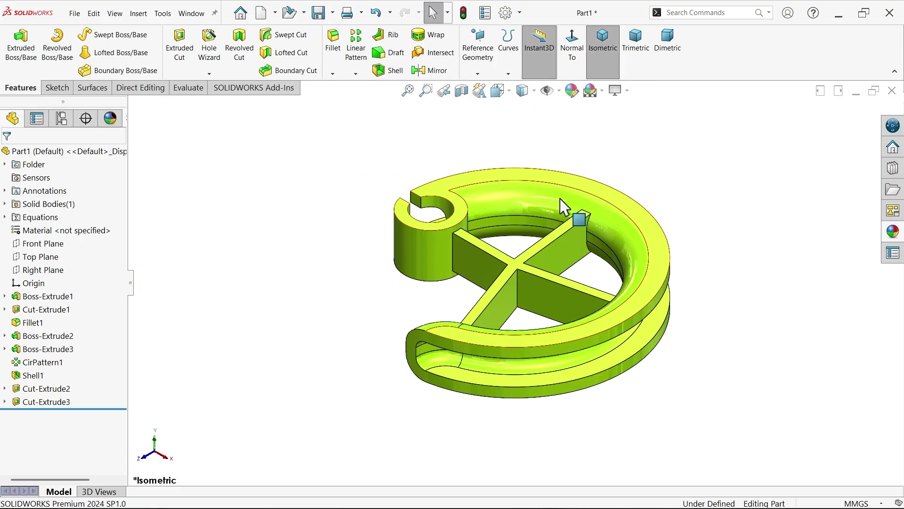
scroll(543, 250, "down", 3)
mouse_move(489, 334)
middle_mouse_down()
mouse_move(414, 307)
mouse_move(476, 325)
middle_mouse_up()
left_click(41, 252)
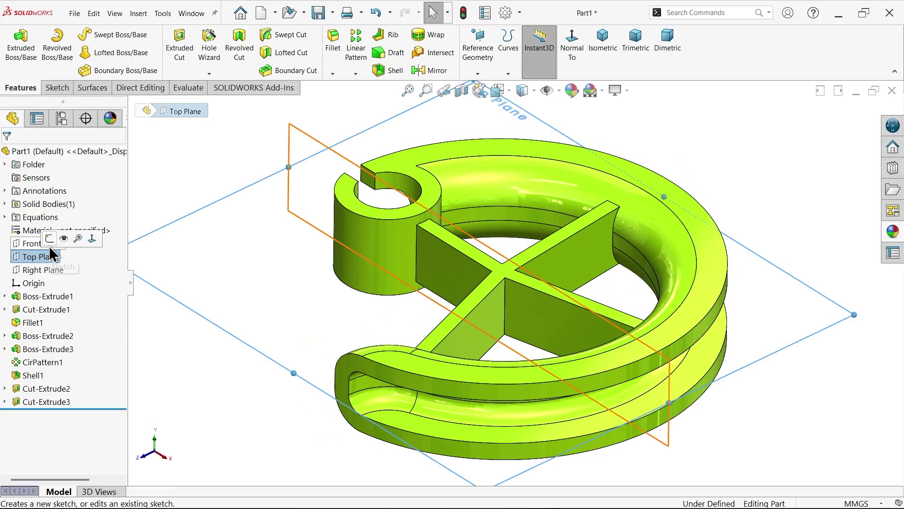
left_click(49, 239)
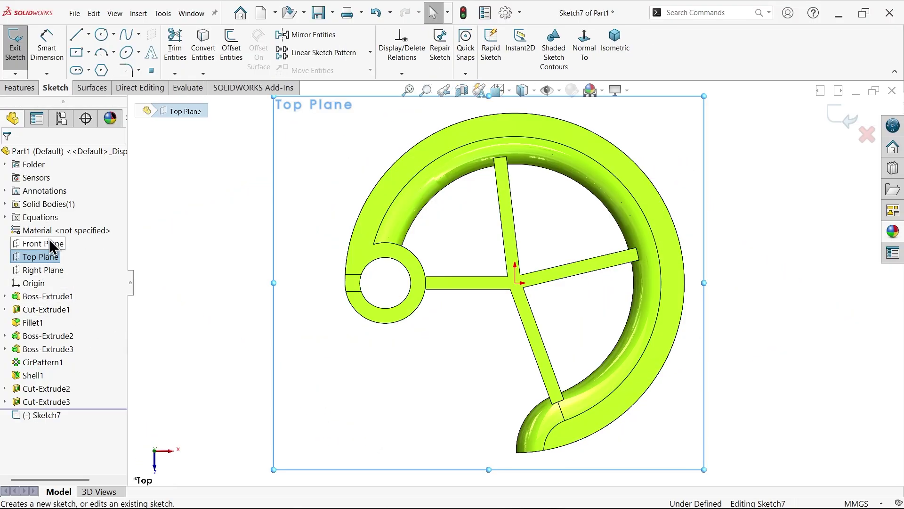
left_click(103, 37)
left_click_drag(515, 284, 581, 252)
scroll(516, 283, "down", 5)
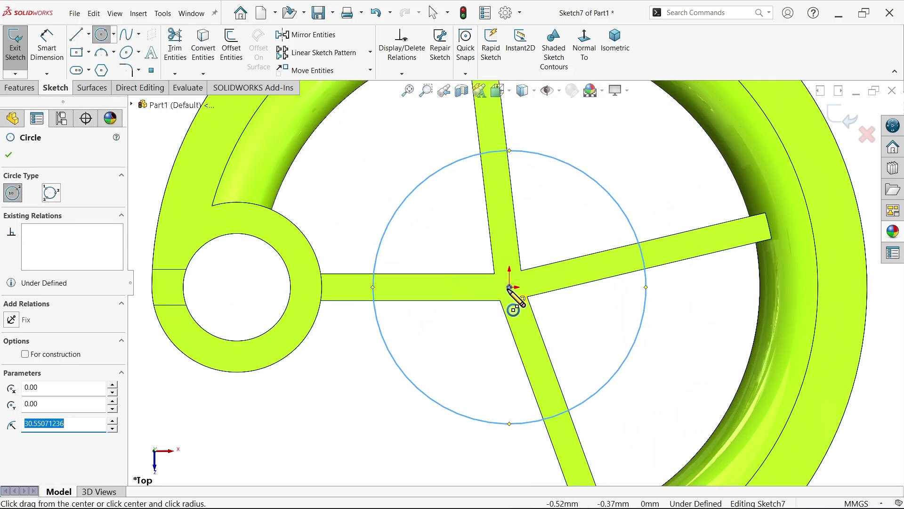
left_click_drag(510, 287, 573, 223)
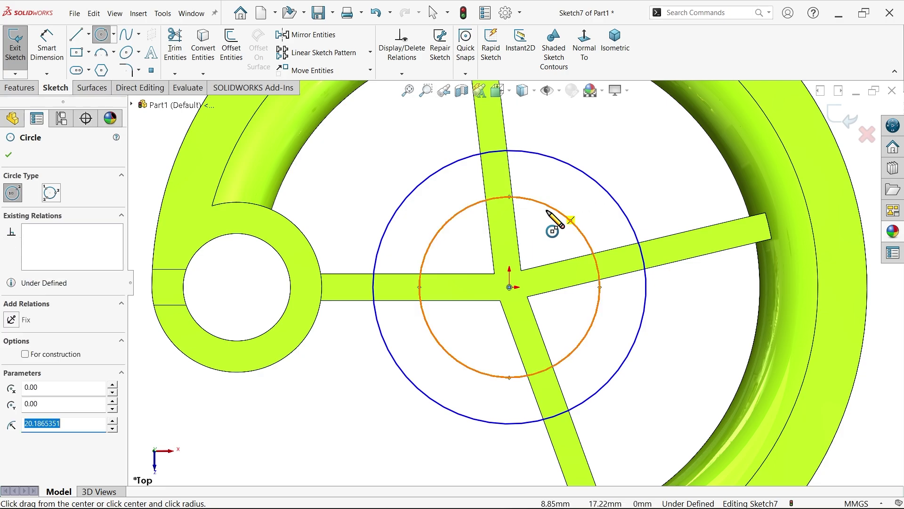
Step: Dimension the inner circle's diameter as 40 mm
left_click(47, 44)
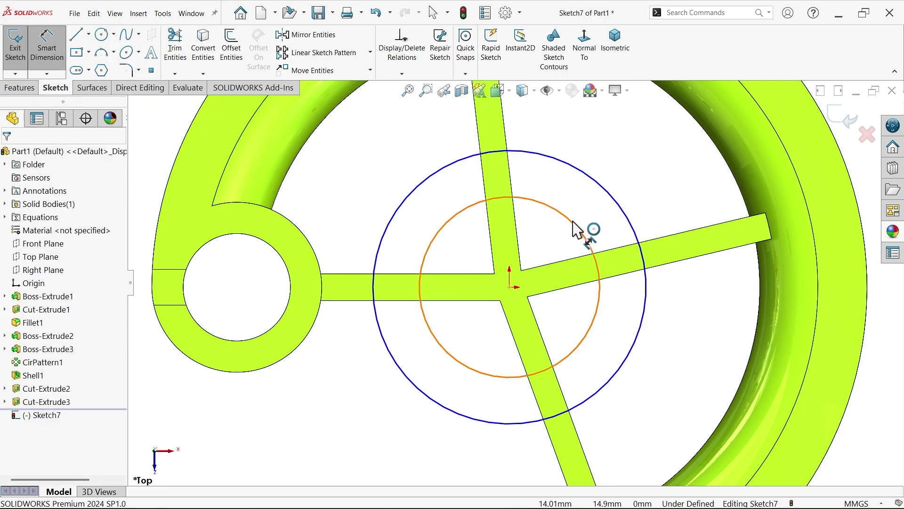
left_click(552, 232)
left_click(537, 239)
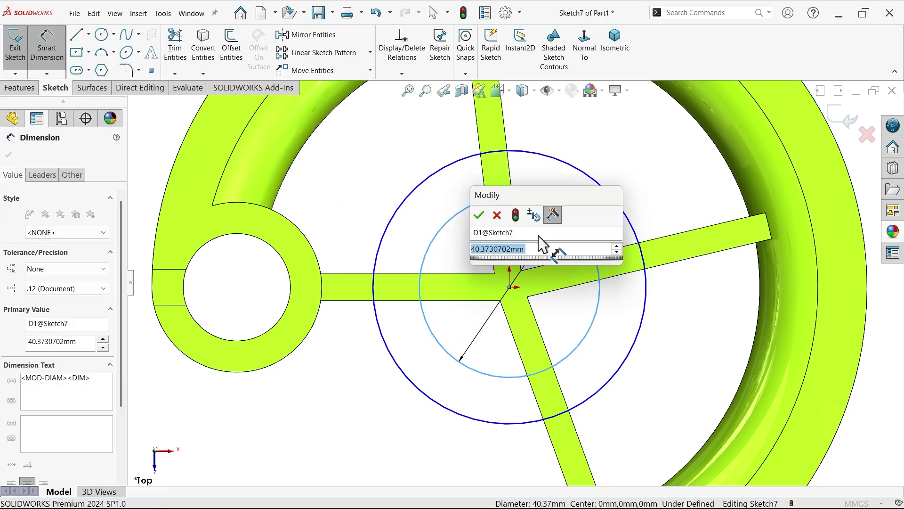
type("40")
left_click(479, 214)
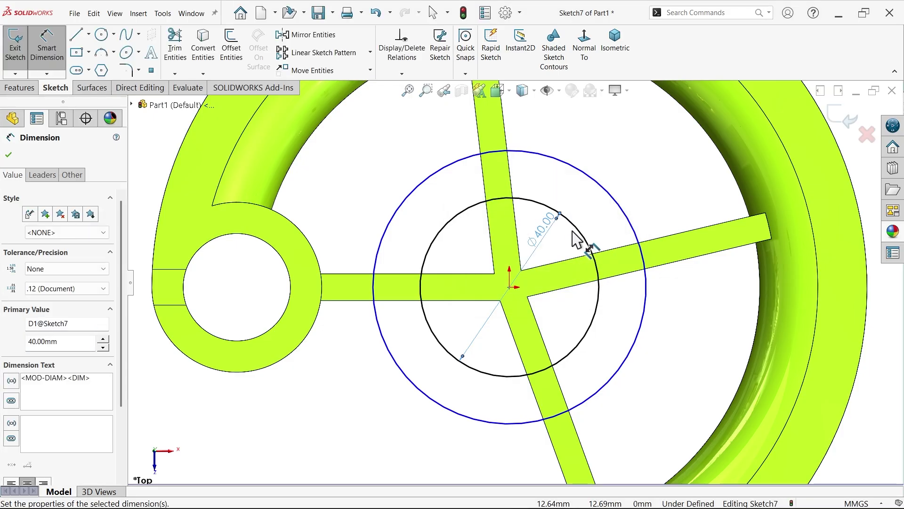
Step: Dimension the radial distance between the inner and outer circles as 8 mm
left_click(581, 232)
left_click(616, 208)
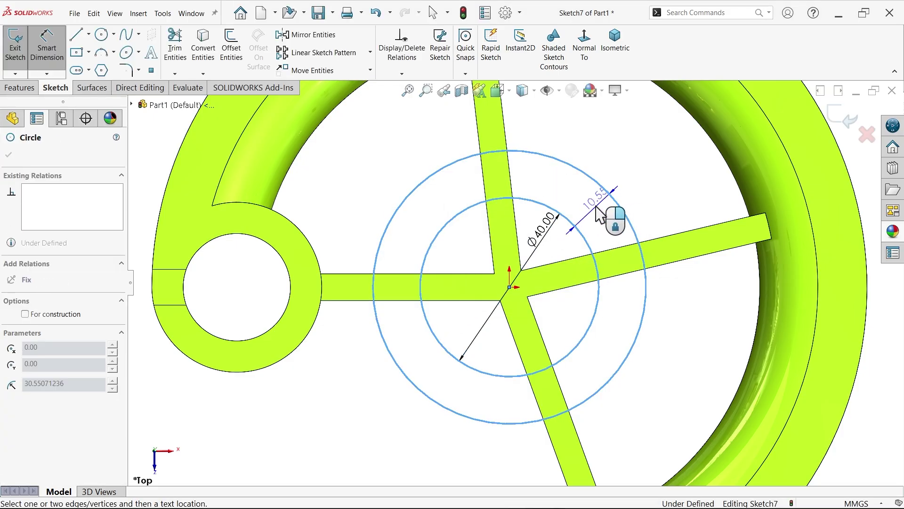
left_click(598, 214)
type("8")
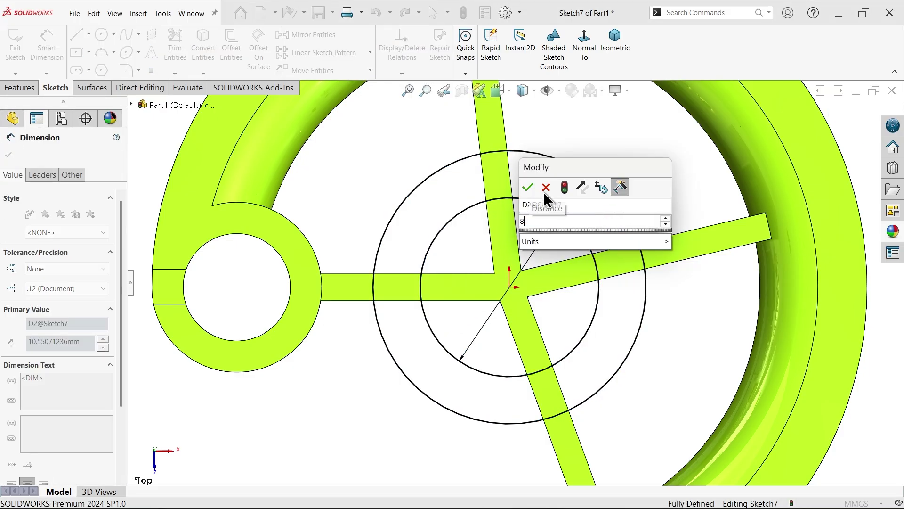
left_click(528, 189)
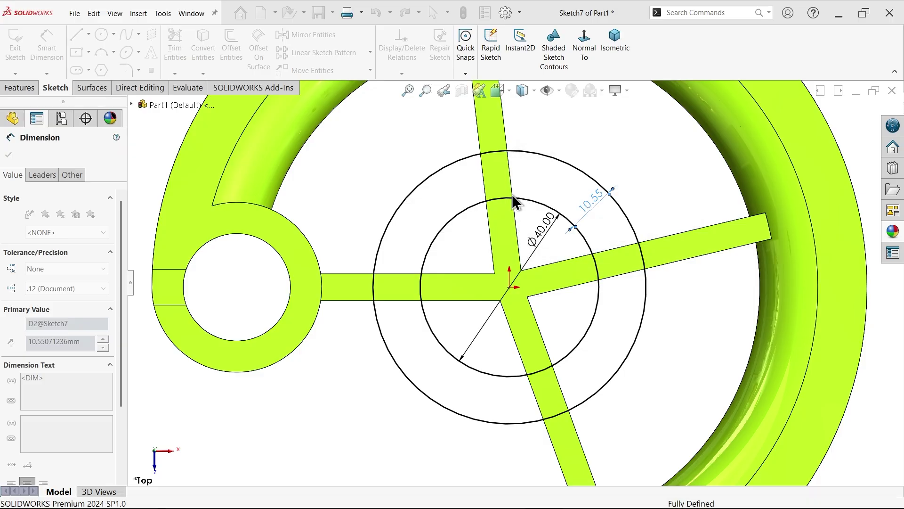
Step: Extrude the outer circle's contour as a solid central hub, 24 mm Mid Plane, merged with the ribs
left_click(22, 86)
left_click(18, 43)
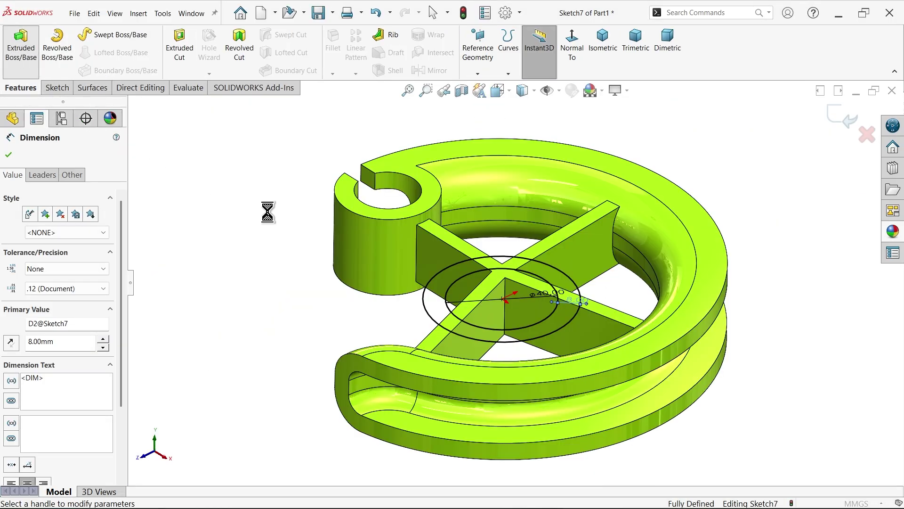
left_click(41, 363)
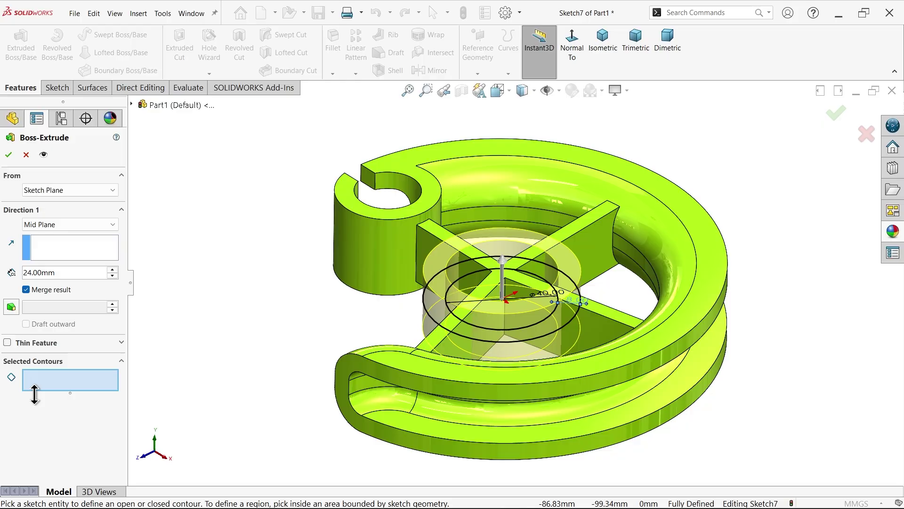
left_click(472, 347)
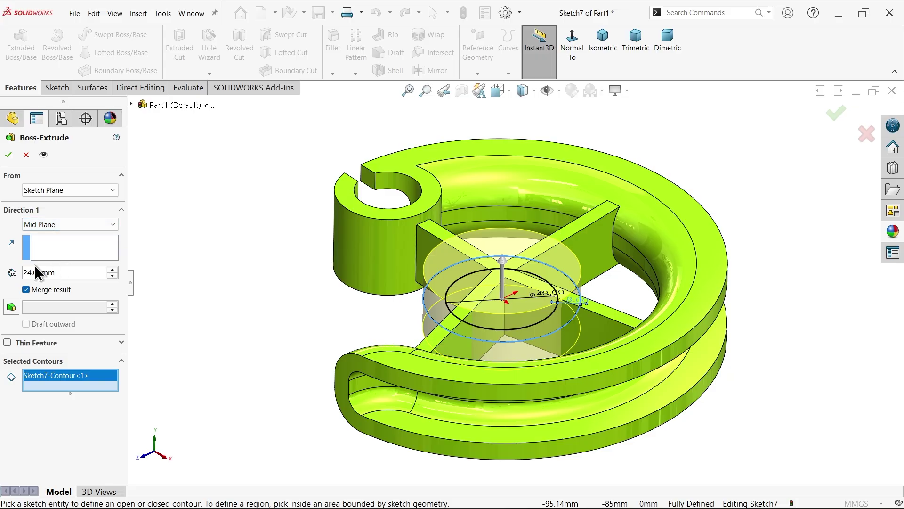
left_click(9, 155)
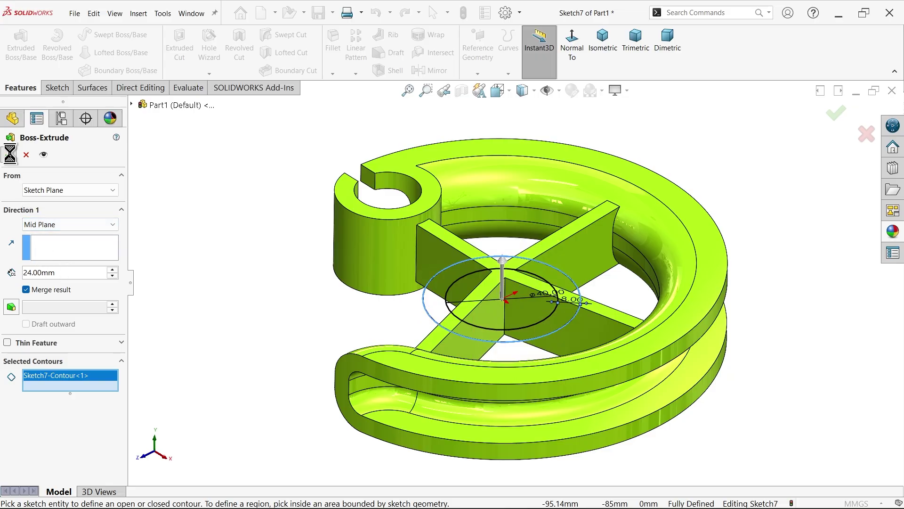
Step: Reuse the hub sketch to cut its inner circle through the hub with a Through All - Both extruded cut
left_click(5, 416)
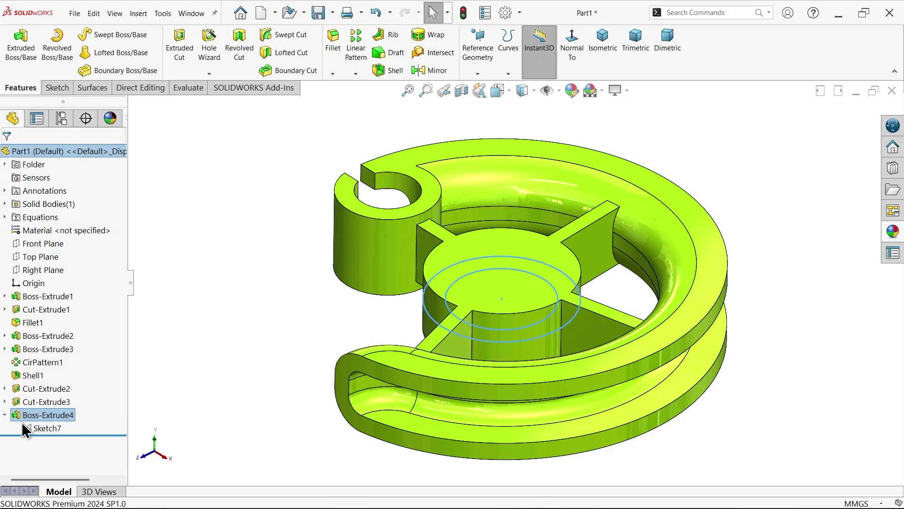
left_click(35, 430)
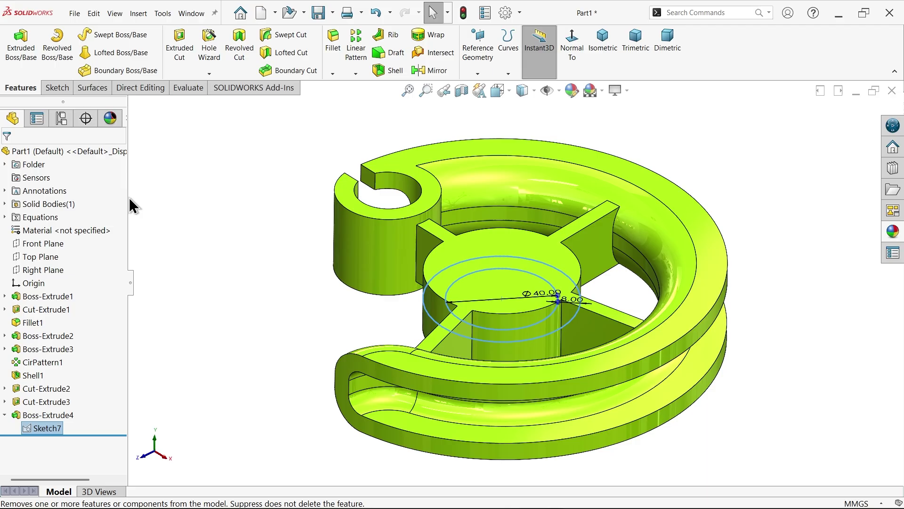
left_click(181, 44)
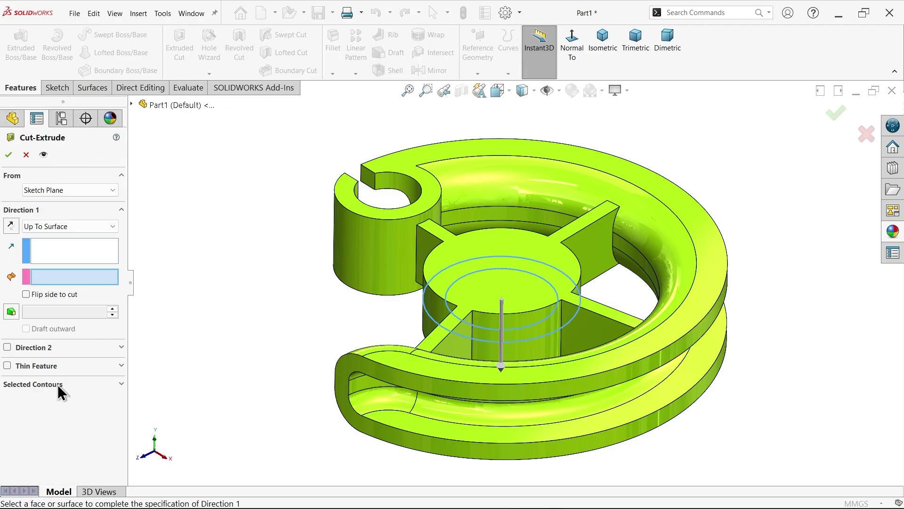
left_click(52, 387)
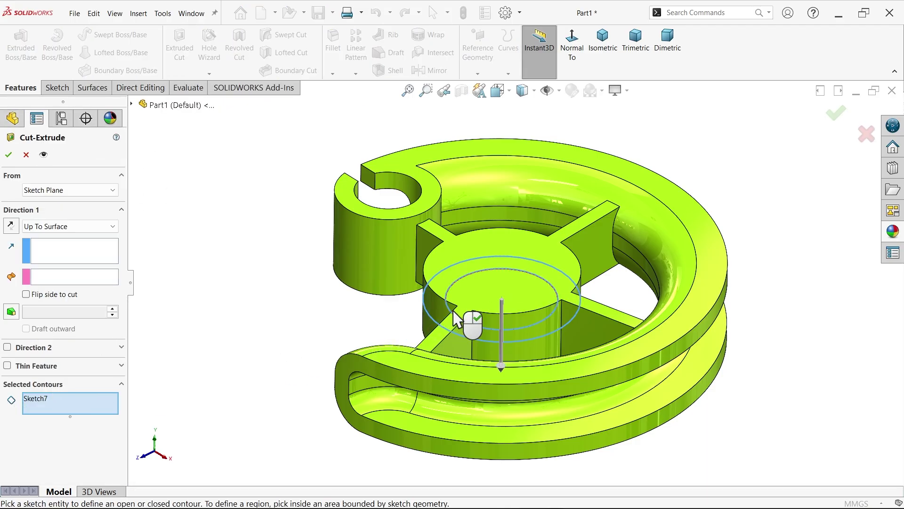
left_click(461, 323)
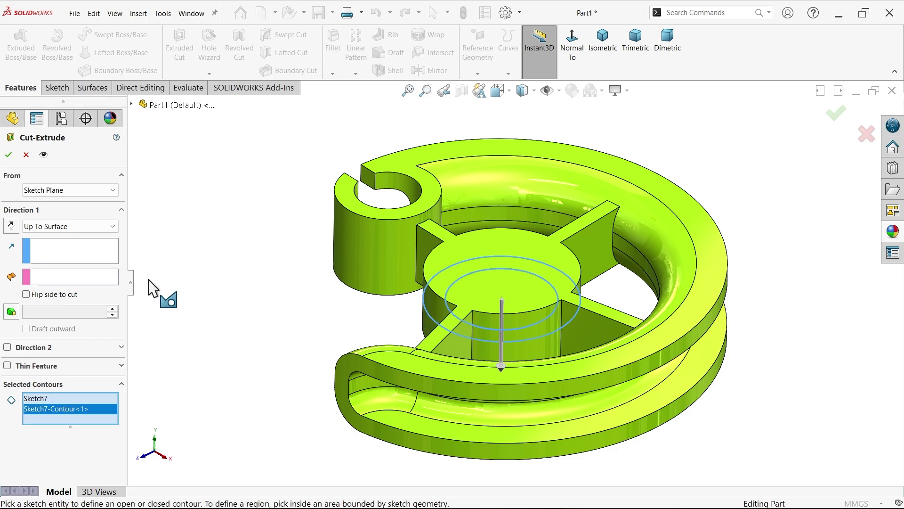
left_click(46, 227)
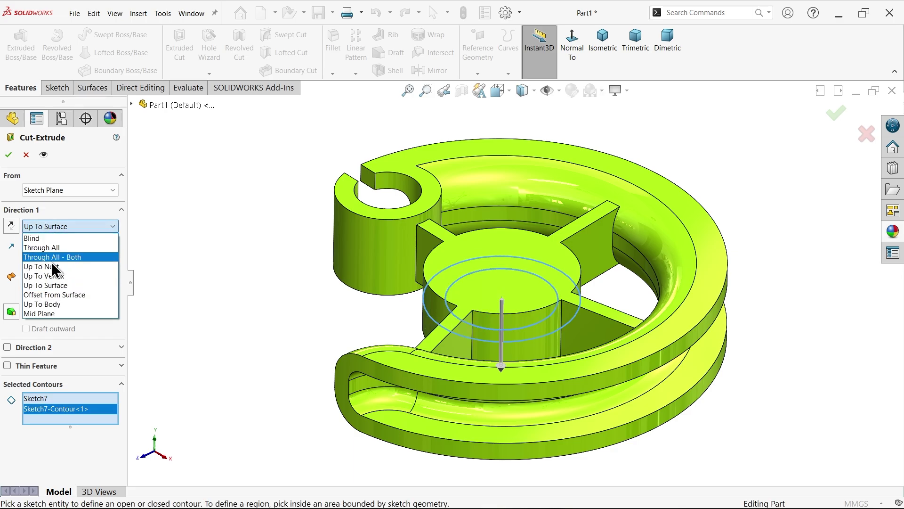
left_click(60, 257)
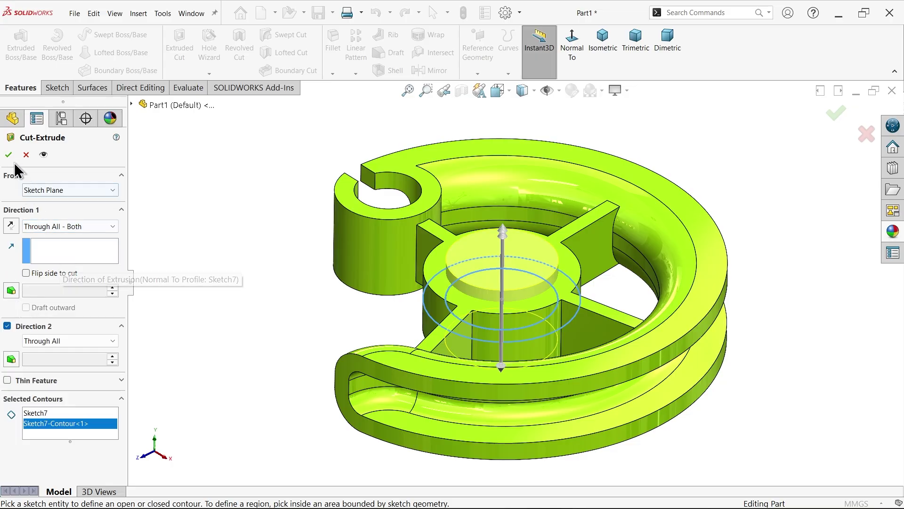
key("Return")
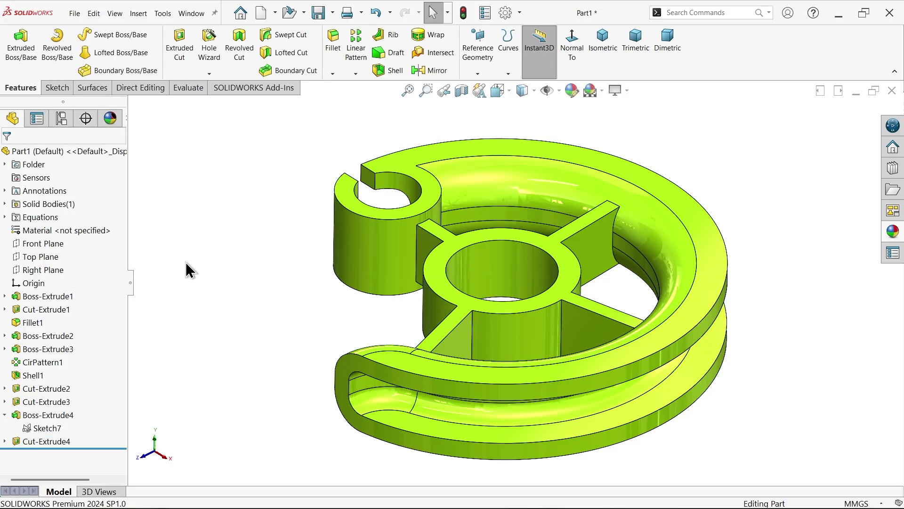
Step: Switch to the exercise drawing image and examine the dimensions around the boss, central hub and lower web
middle_click_drag(186, 268, 212, 391)
key("alt+Tab")
scroll(272, 277, "up", 5)
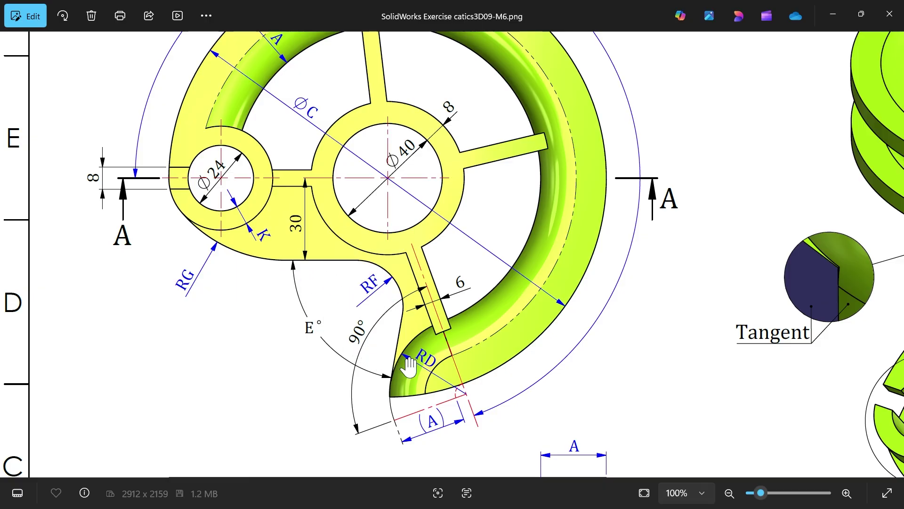
Step: Examine the drawing's lower web outline dimensions, Section A-A and the bottom view showing the web's 10 mm thickness
scroll(409, 367, "up", 3)
left_click_drag(418, 383, 363, 278)
scroll(371, 288, "up", 2)
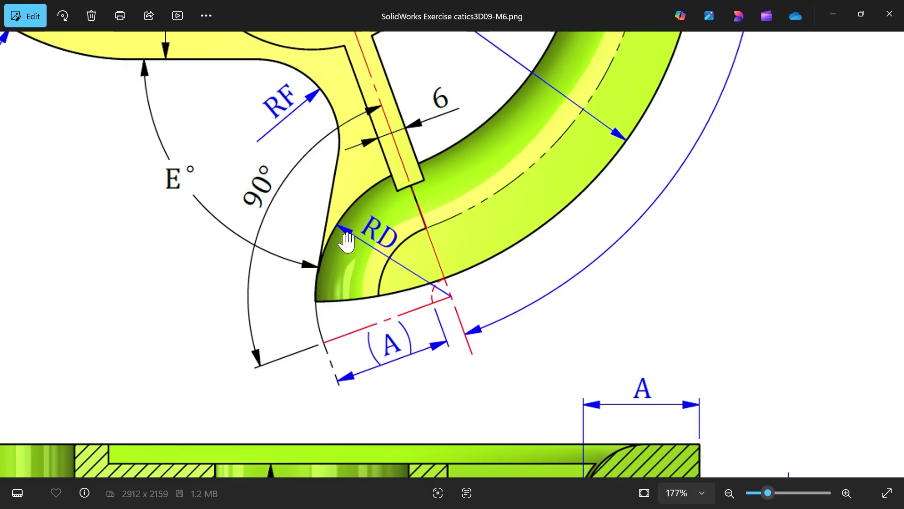
left_click_drag(329, 194, 365, 246)
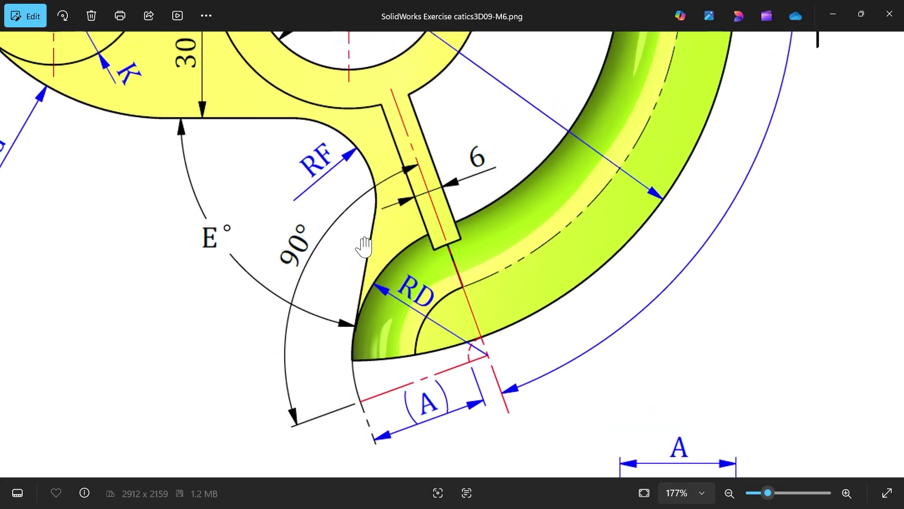
scroll(335, 210, "down", 4)
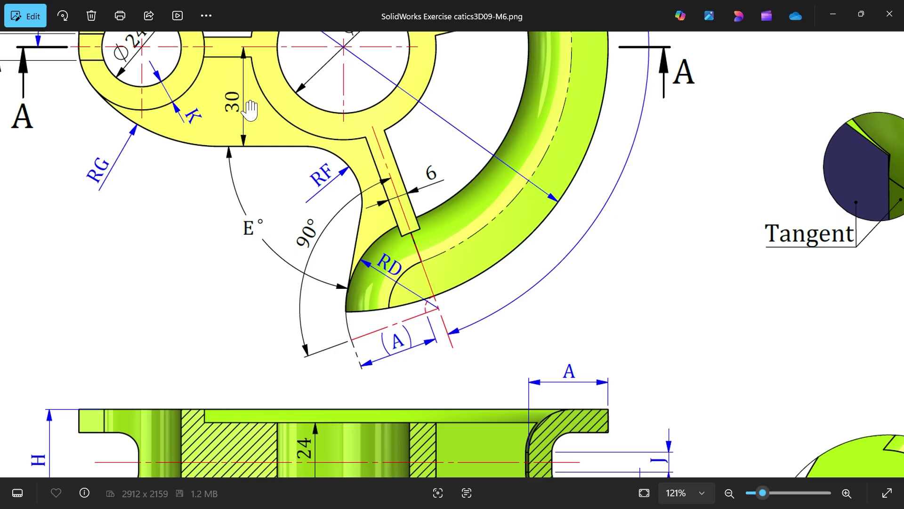
left_click_drag(272, 189, 284, 210)
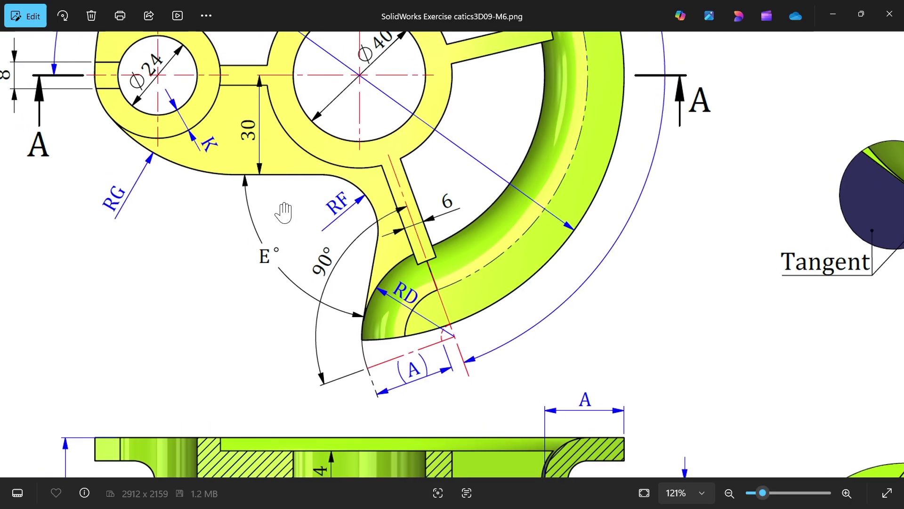
scroll(284, 212, "down", 3)
left_click_drag(302, 279, 325, 119)
scroll(382, 297, "up", 2)
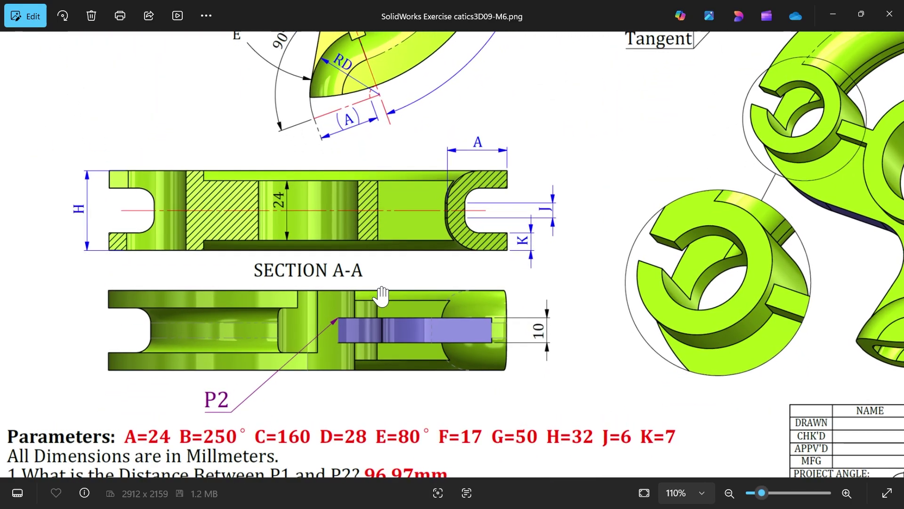
scroll(381, 297, "up", 1)
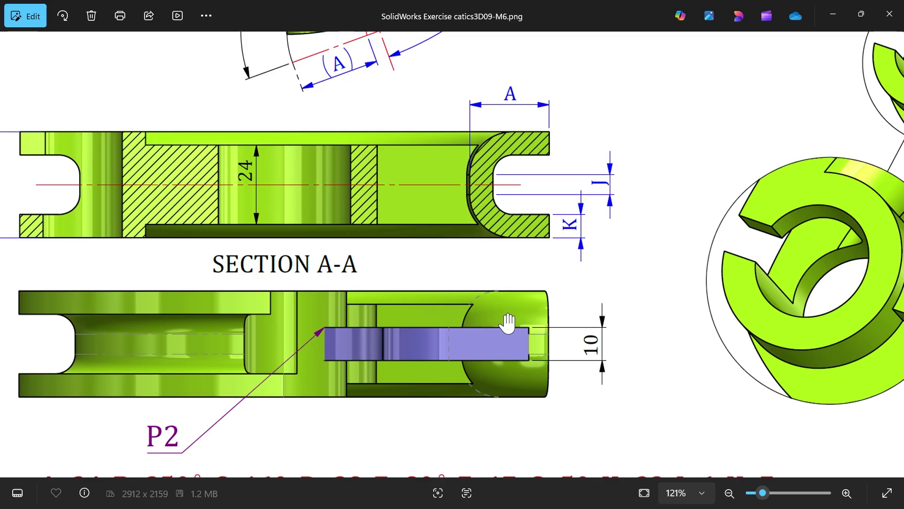
Step: Examine the drawing's isometric view, including points P1 and P2, the blue web surface and the Tangent detail
left_click_drag(546, 150, 476, 348)
left_click_drag(564, 140, 323, 338)
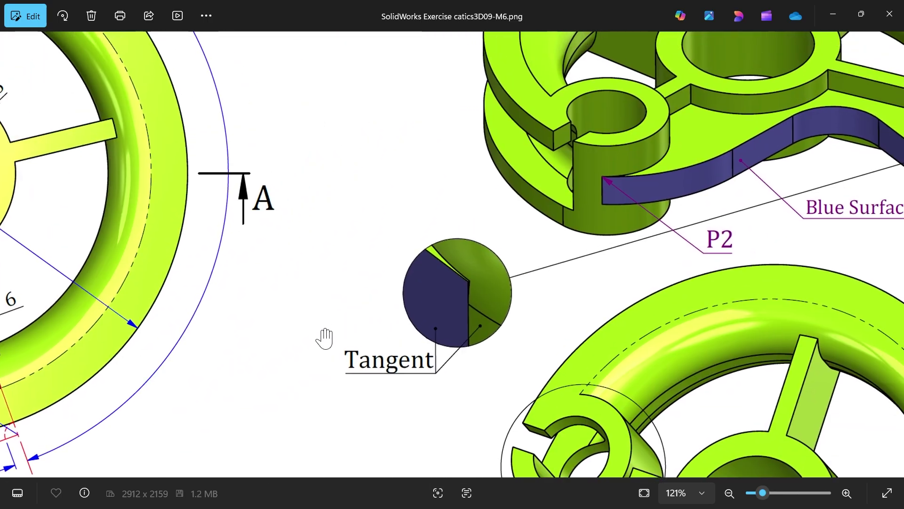
scroll(382, 307, "down", 2)
scroll(756, 221, "up", 10)
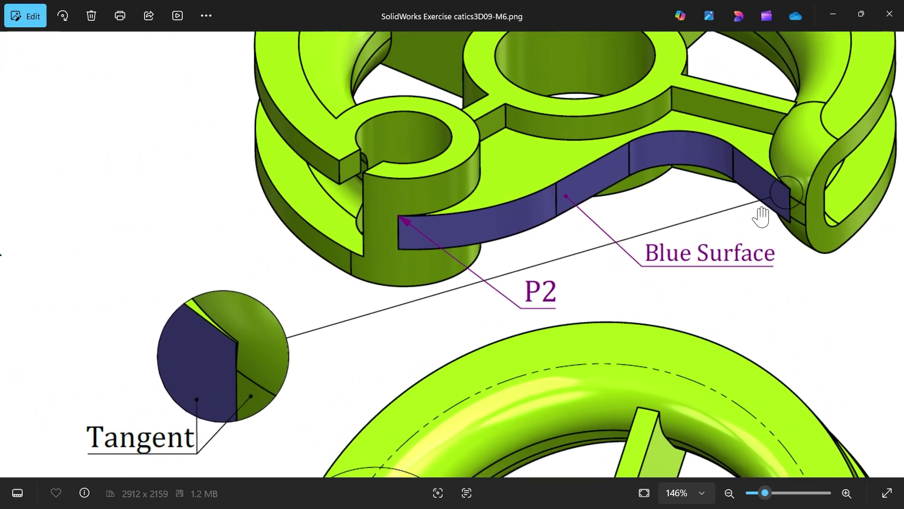
scroll(645, 240, "down", 5)
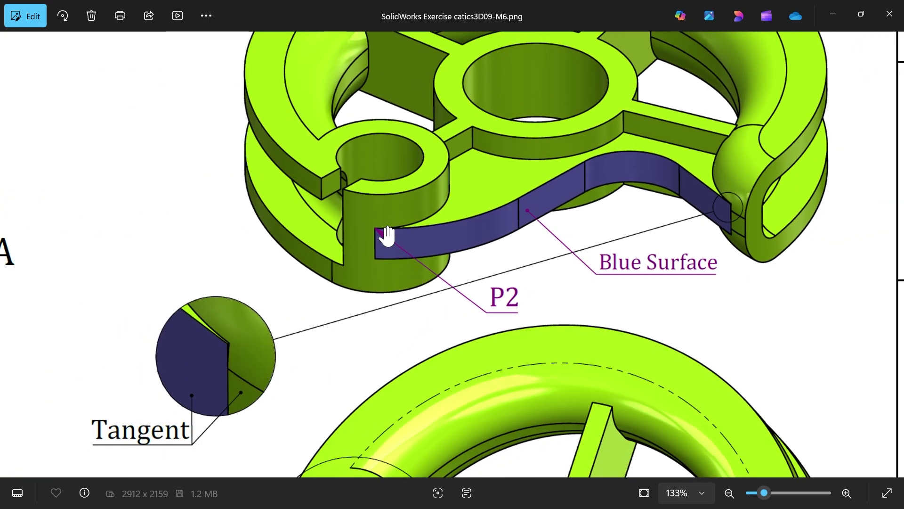
left_click_drag(406, 189, 424, 376)
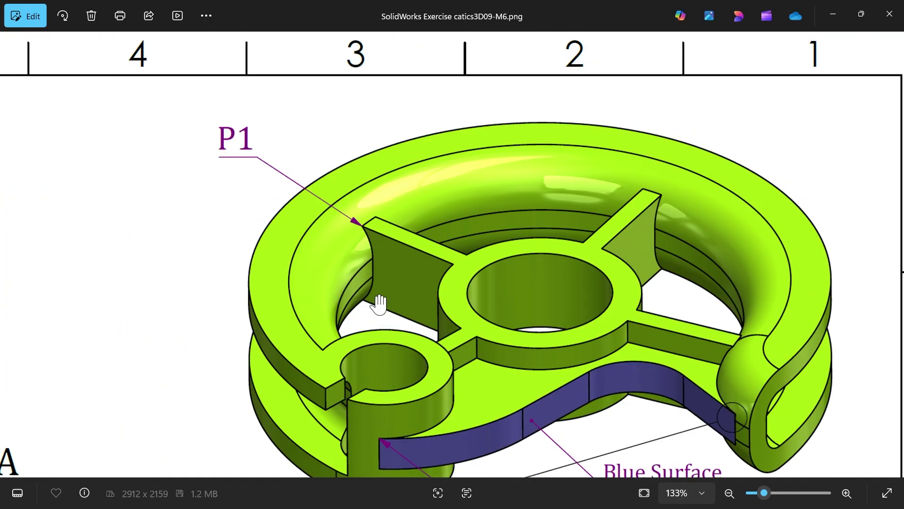
left_click_drag(382, 293, 390, 188)
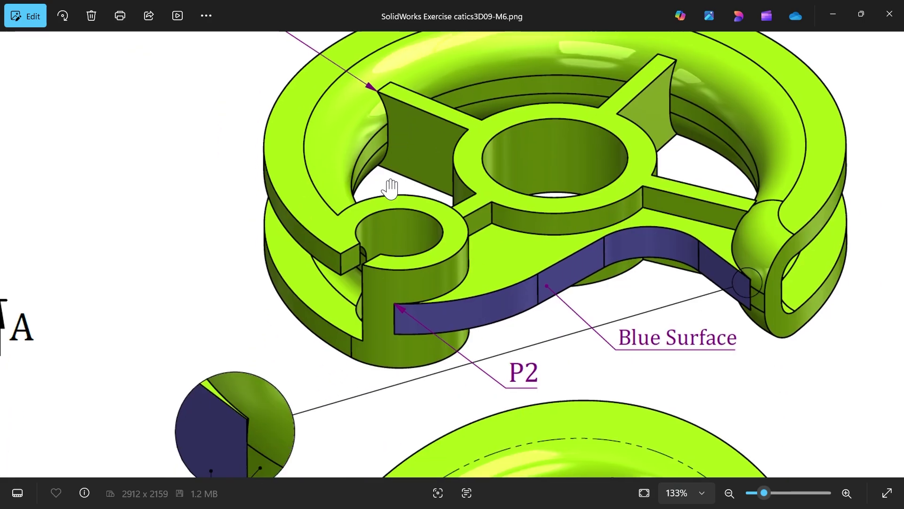
scroll(384, 197, "down", 6)
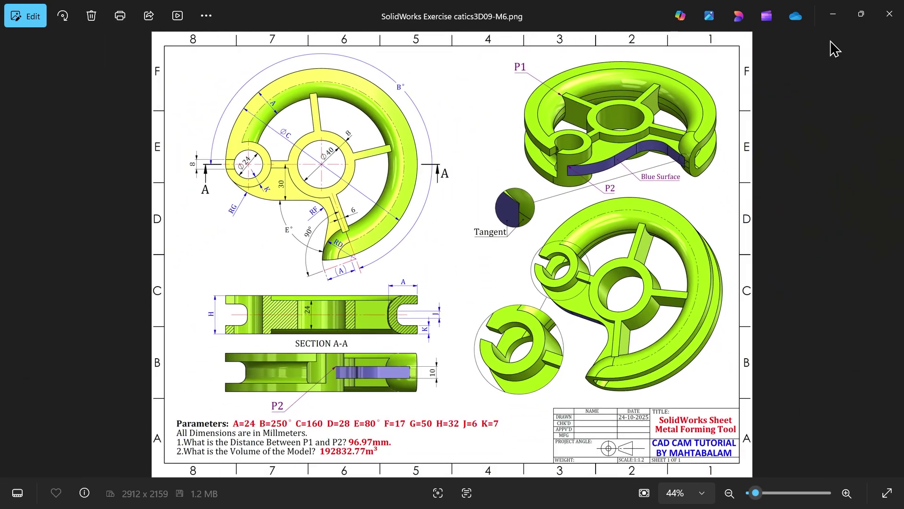
Step: Switch back to SOLIDWORKS, open a sketch on the Top Plane and convert the boss, connecting rib, hub and lower rib edges into it
left_click(833, 15)
scroll(340, 349, "down", 2)
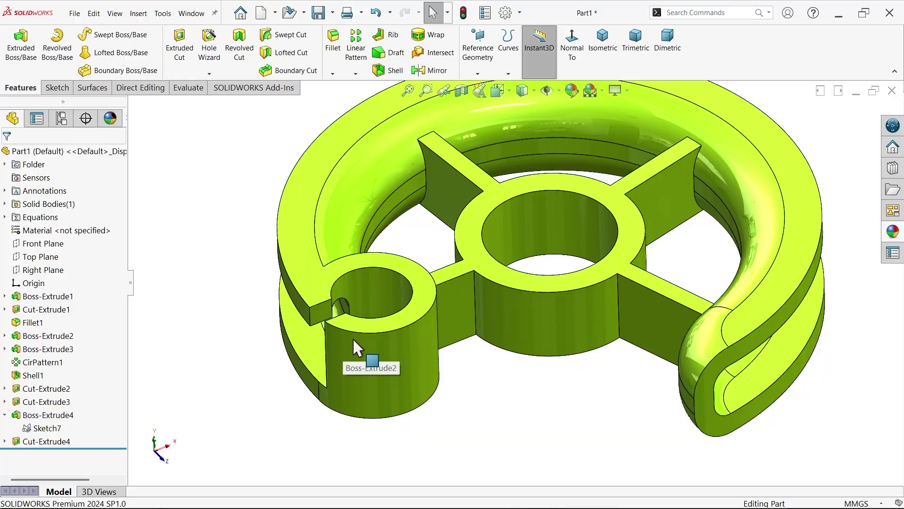
left_click(41, 261)
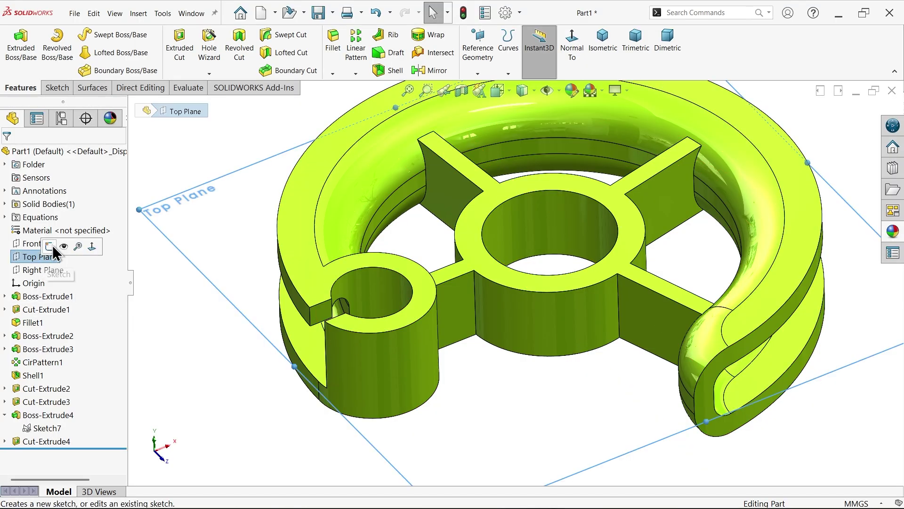
left_click(57, 239)
scroll(514, 334, "down", 1)
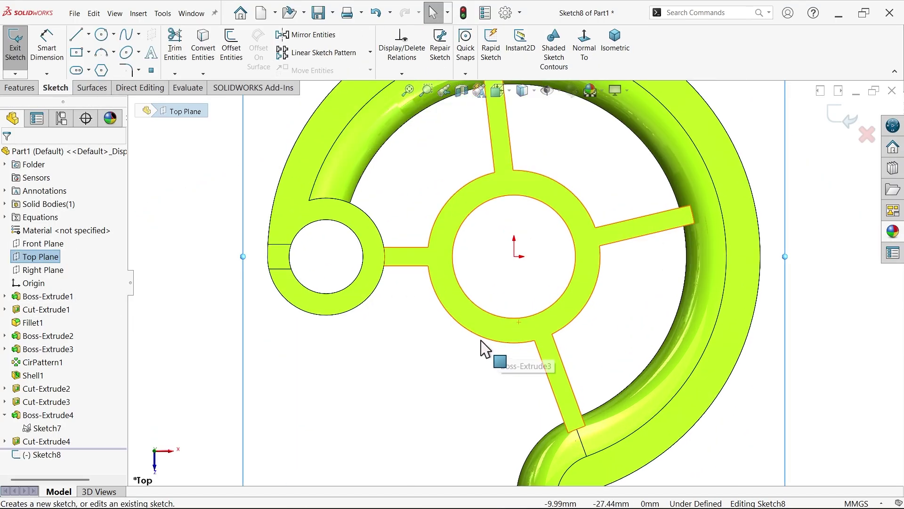
left_click(485, 339)
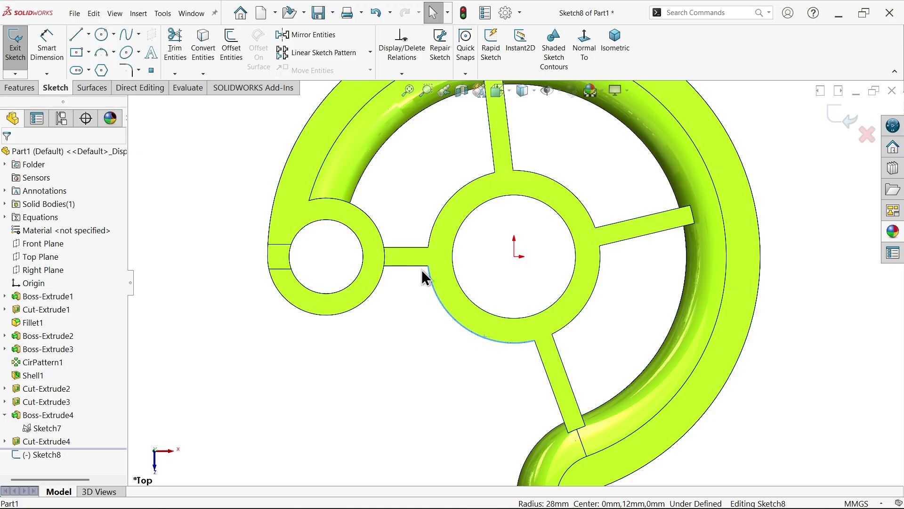
left_click(207, 54)
scroll(424, 301, "up", 3)
scroll(492, 339, "down", 4)
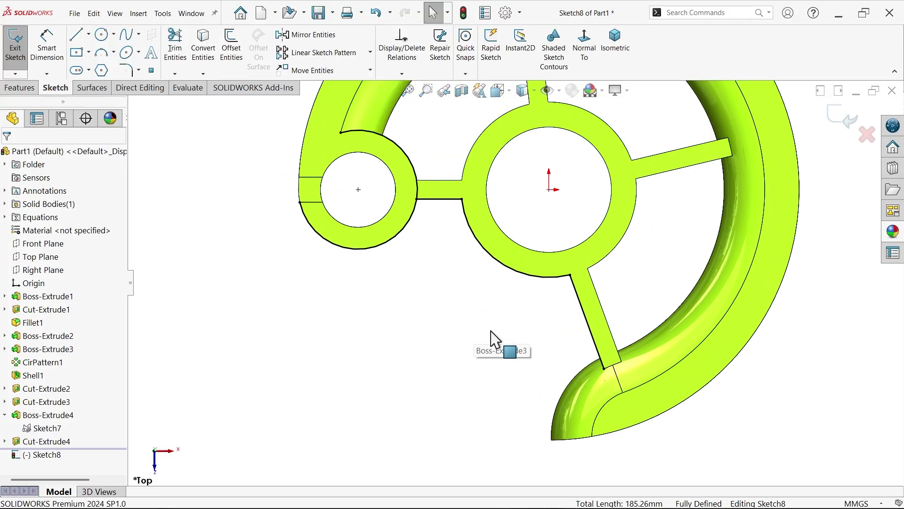
Step: Offset the curved edge at the ring's lower end by 5 mm, reversed so the copy lies inside the ring
scroll(631, 381, "down", 4)
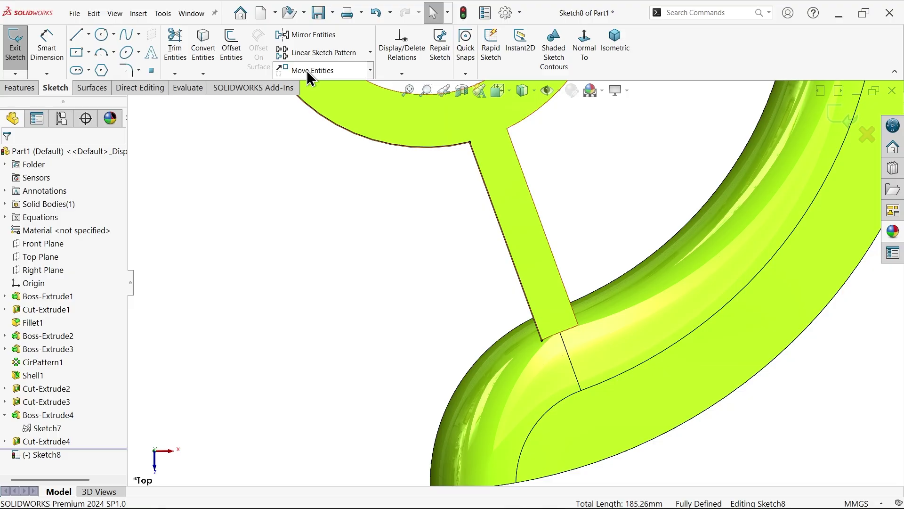
left_click(226, 47)
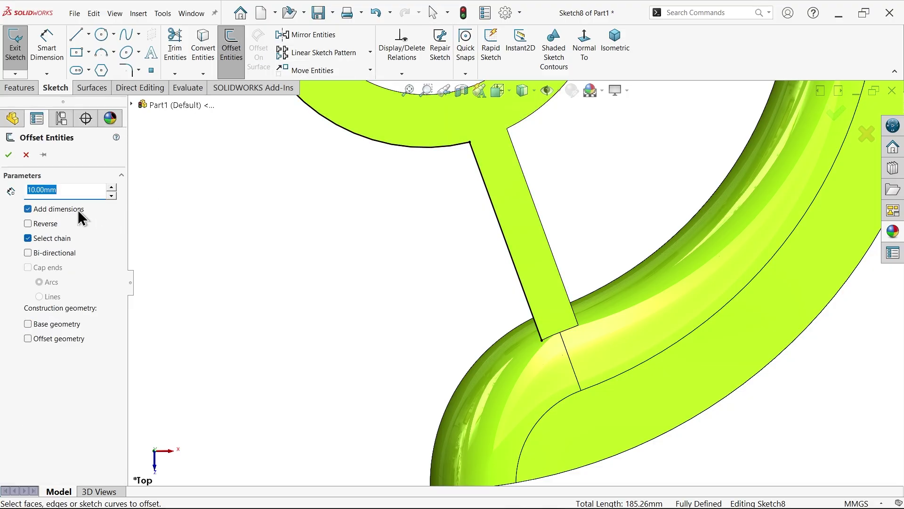
type("5")
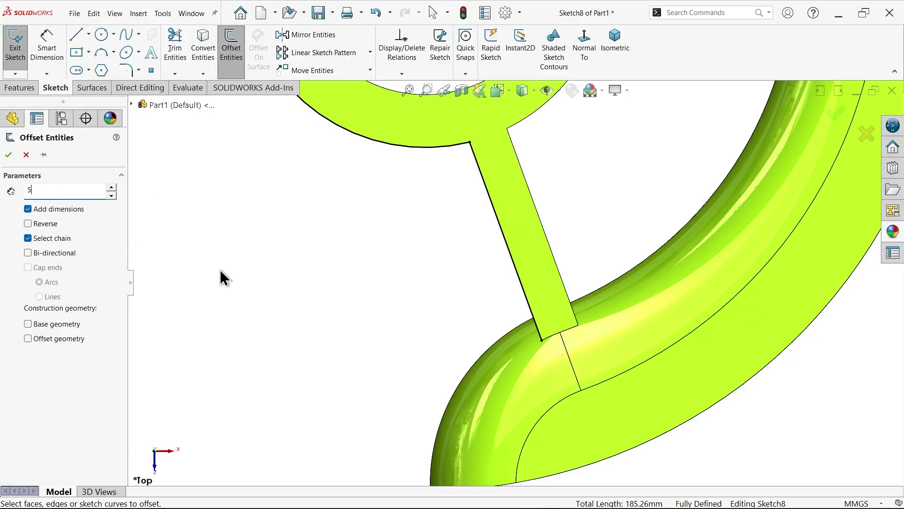
left_click(467, 371)
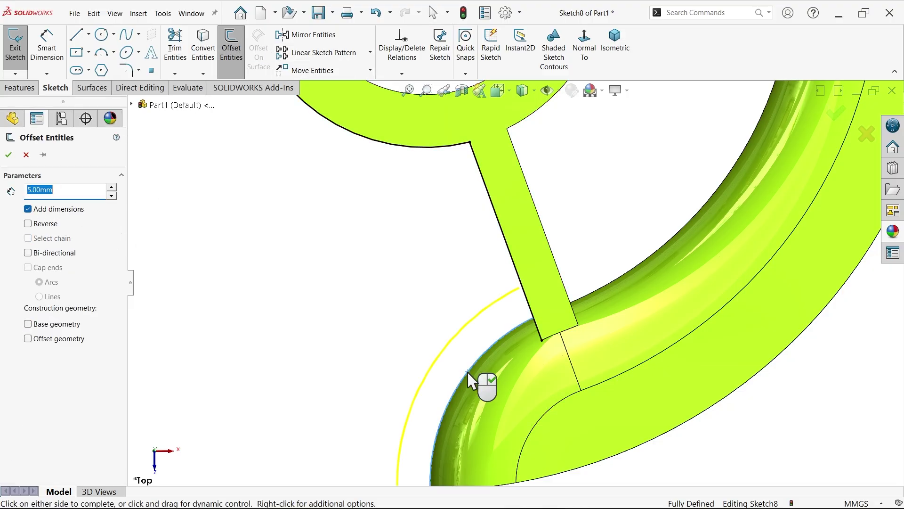
left_click(28, 224)
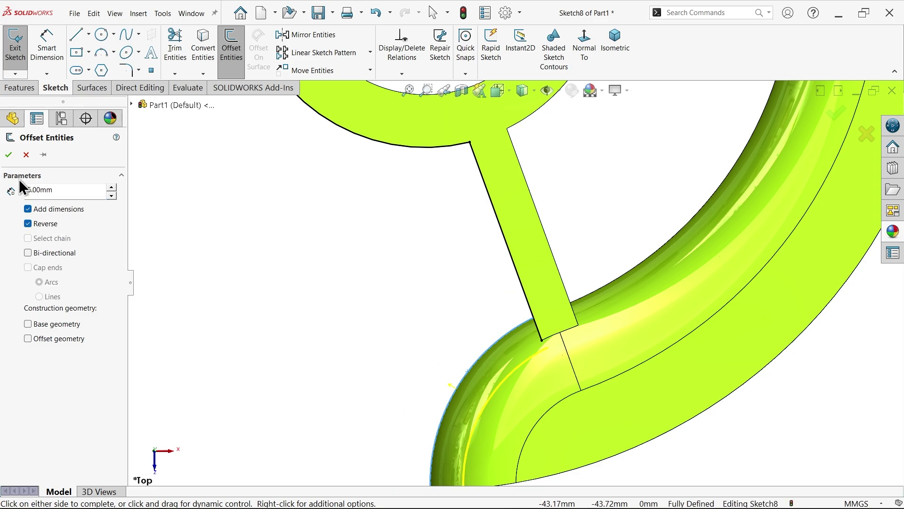
left_click(10, 157)
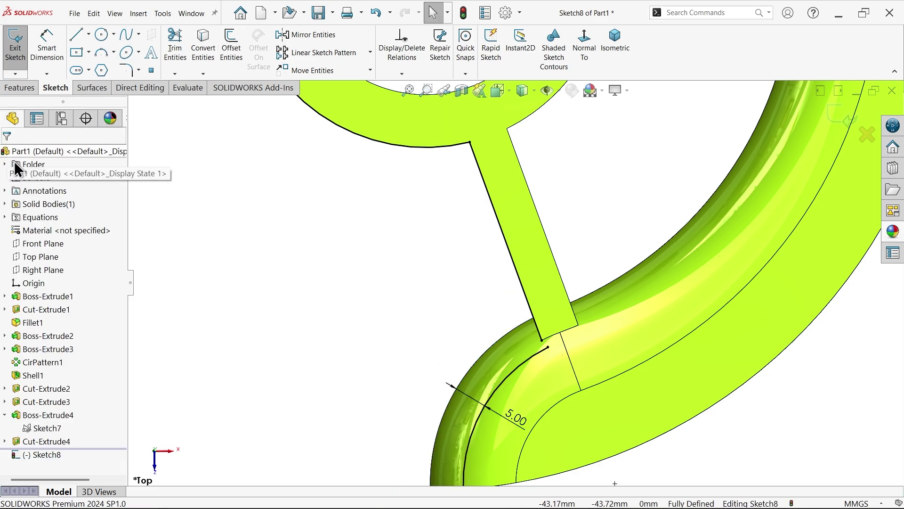
Step: Extend the converted lower rib line until it meets the offset arc
scroll(537, 348, "down", 2)
scroll(524, 322, "down", 1)
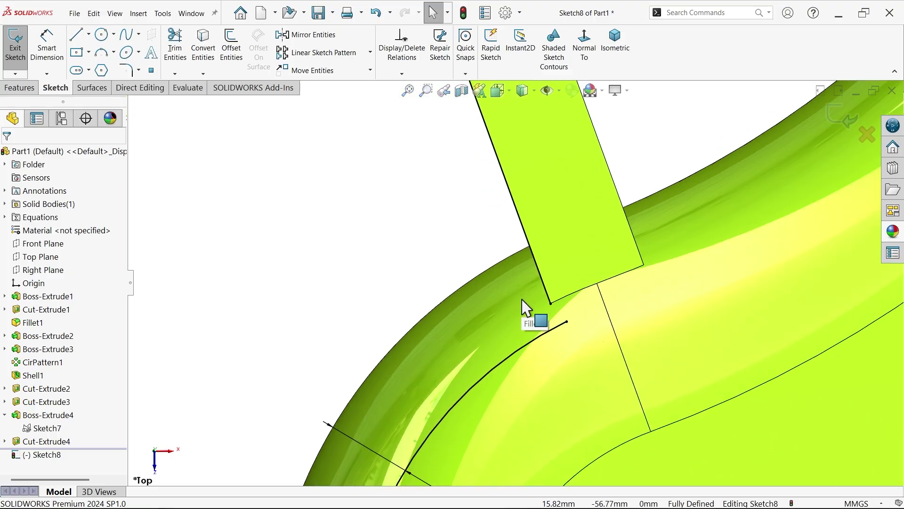
left_click(175, 74)
left_click(194, 100)
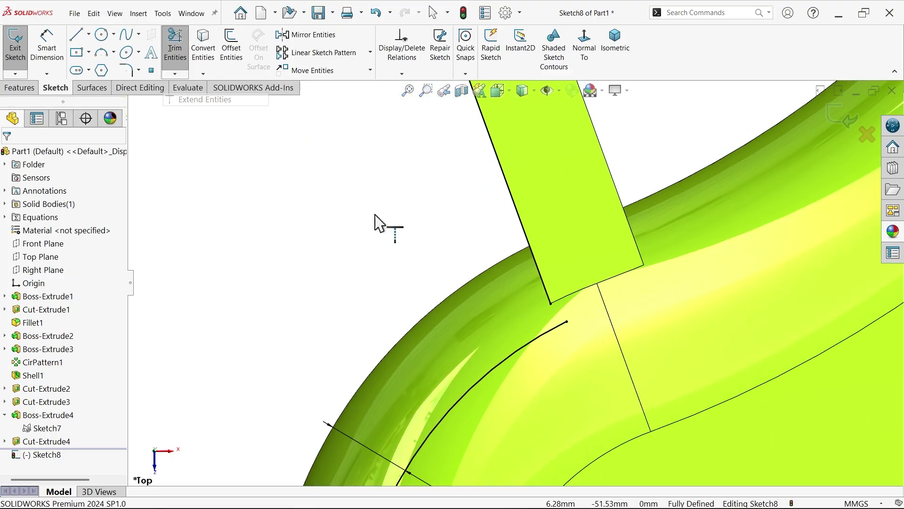
scroll(560, 303, "down", 2)
left_click(530, 290)
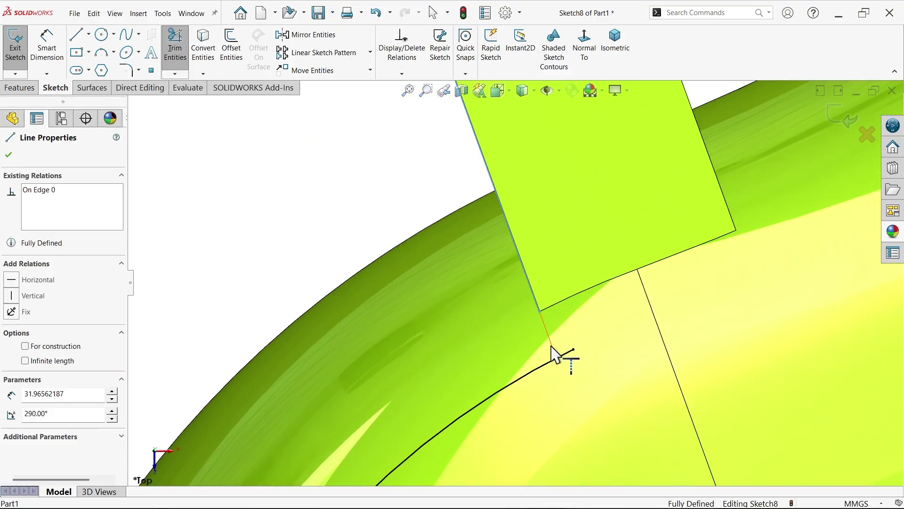
Step: Power trim the short piece of the offset arc that overshoots the extended rib line
left_click(174, 74)
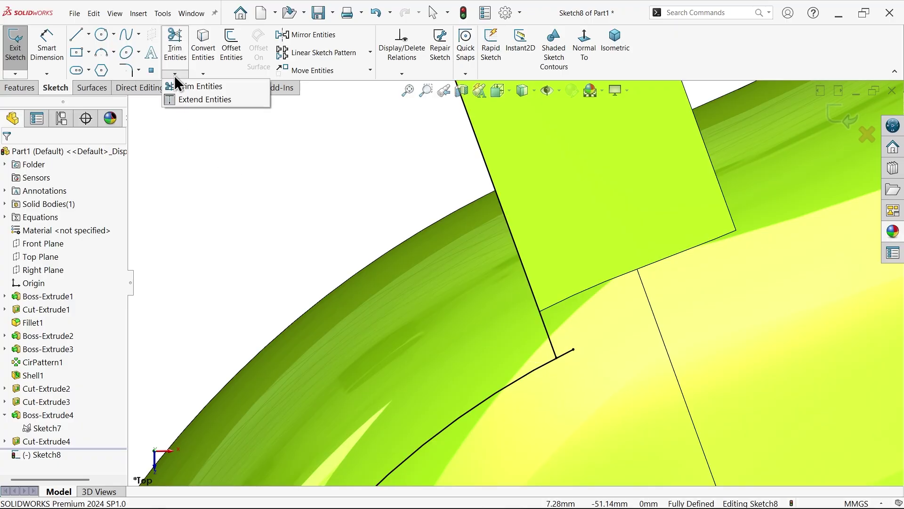
left_click(206, 89)
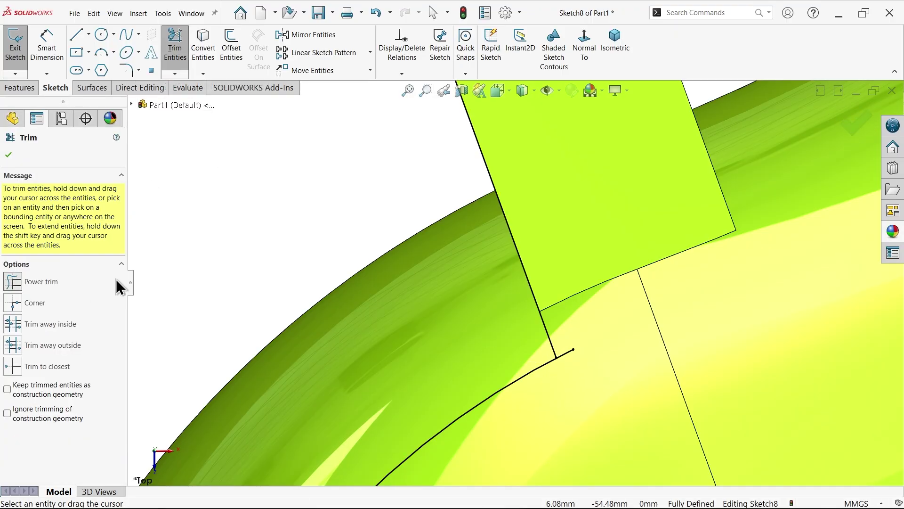
scroll(522, 363, "down", 2)
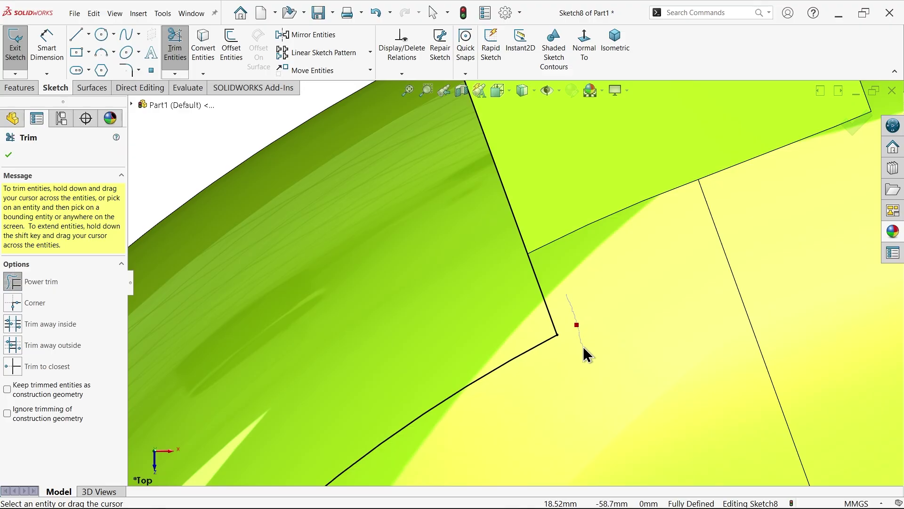
left_click_drag(583, 346, 583, 347)
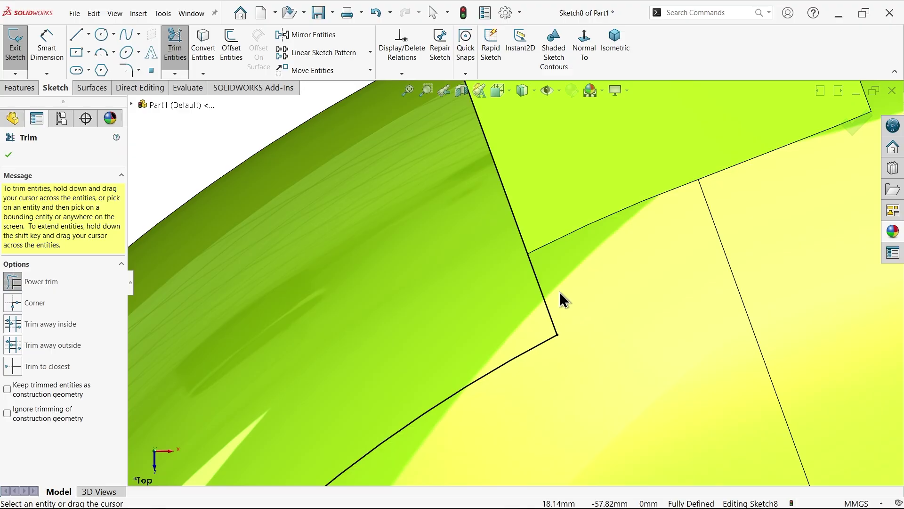
scroll(546, 351, "up", 4)
scroll(485, 353, "down", 1)
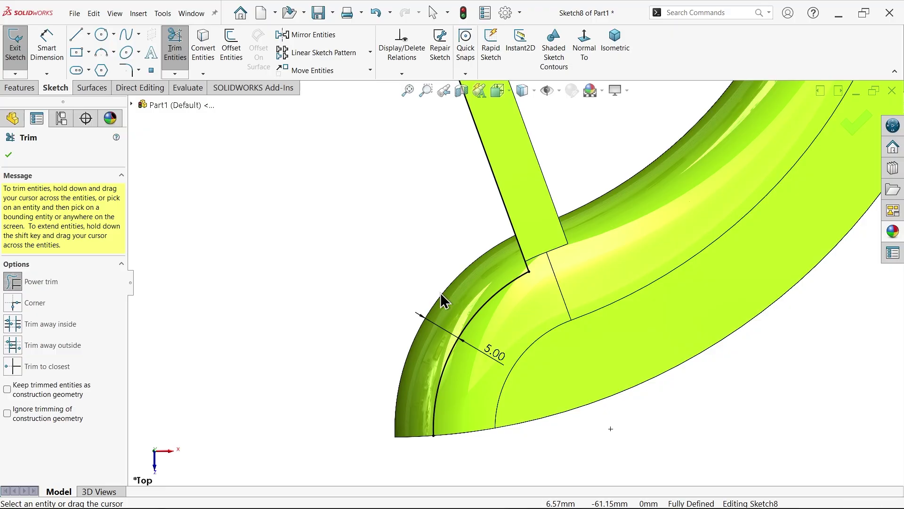
left_click(9, 155)
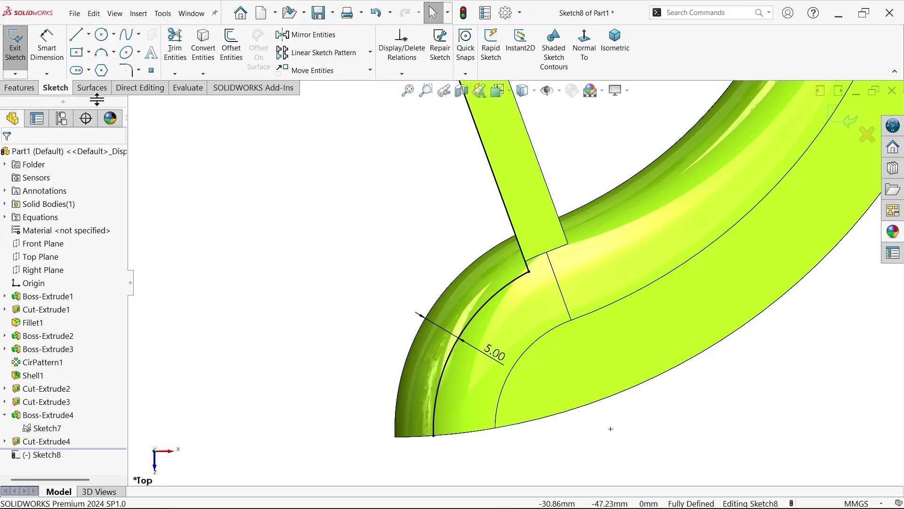
Step: Sketch a three-point arc of about 33 mm radius from the slotted boss's converted lower edge, bulging downward toward the hub side
left_click(103, 52)
scroll(330, 230, "up", 4)
scroll(348, 221, "down", 2)
scroll(337, 182, "down", 2)
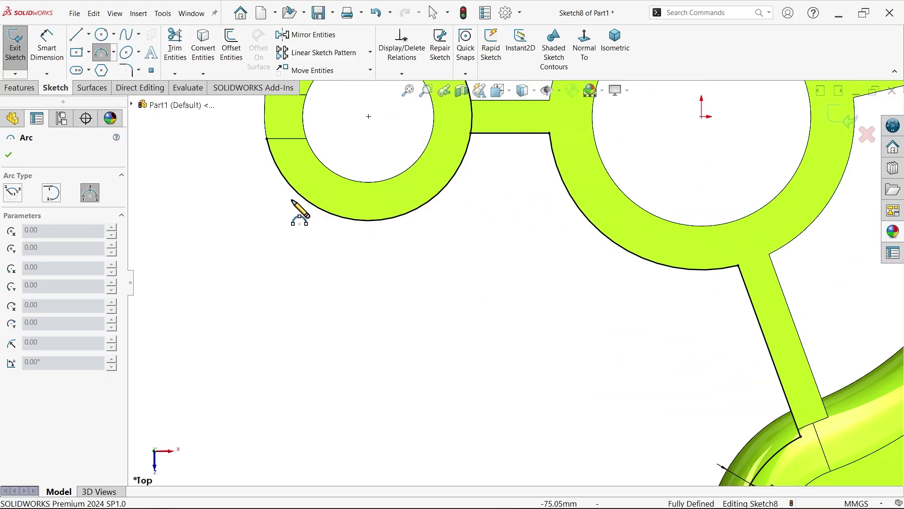
left_click(296, 189)
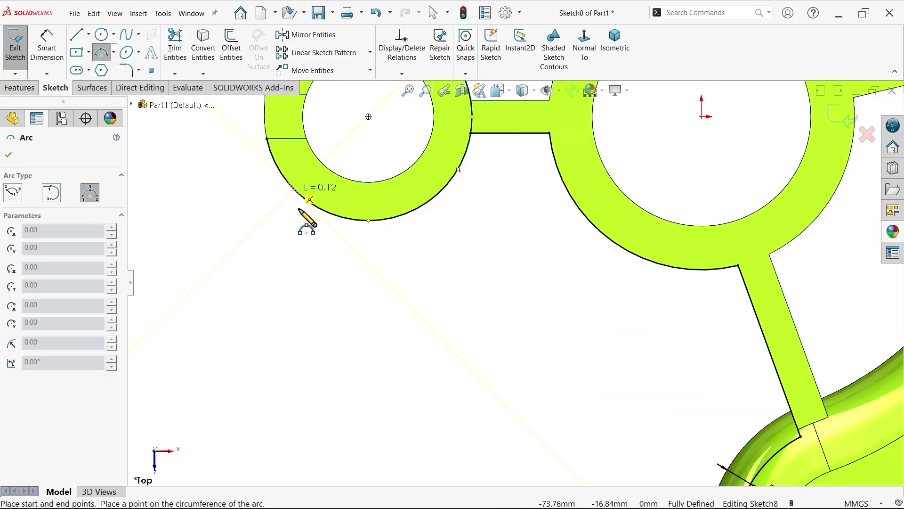
left_click(438, 284)
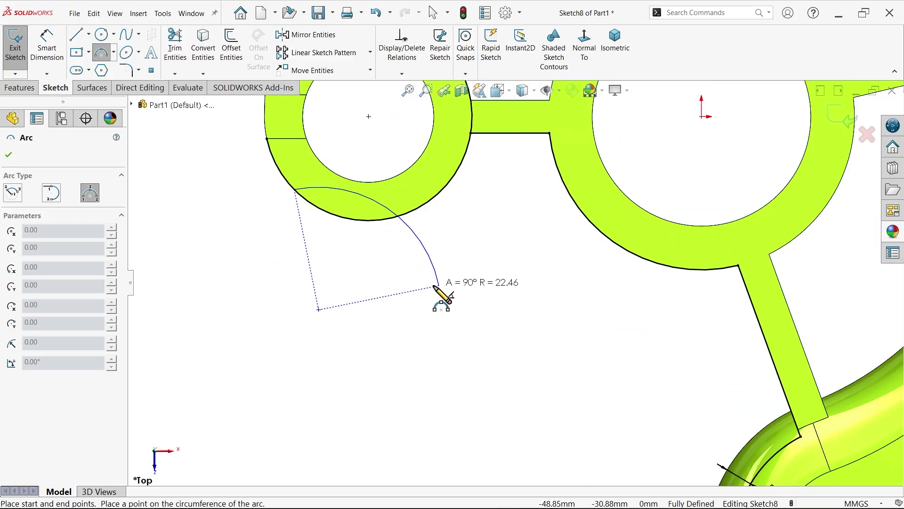
left_click(401, 279)
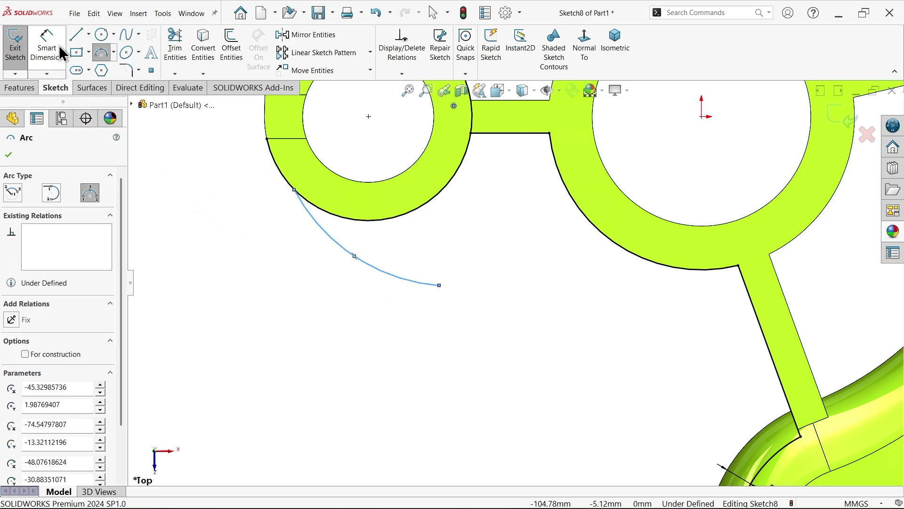
Step: Continue from the arc's end with a horizontal line about 19.6 mm long and a tangent arc of about 31.7 mm radius curving downward
left_click(76, 36)
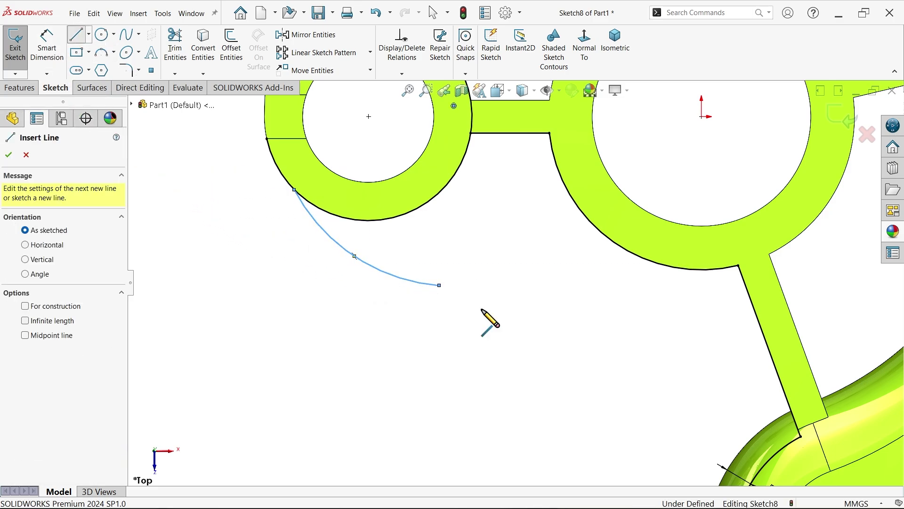
left_click(438, 285)
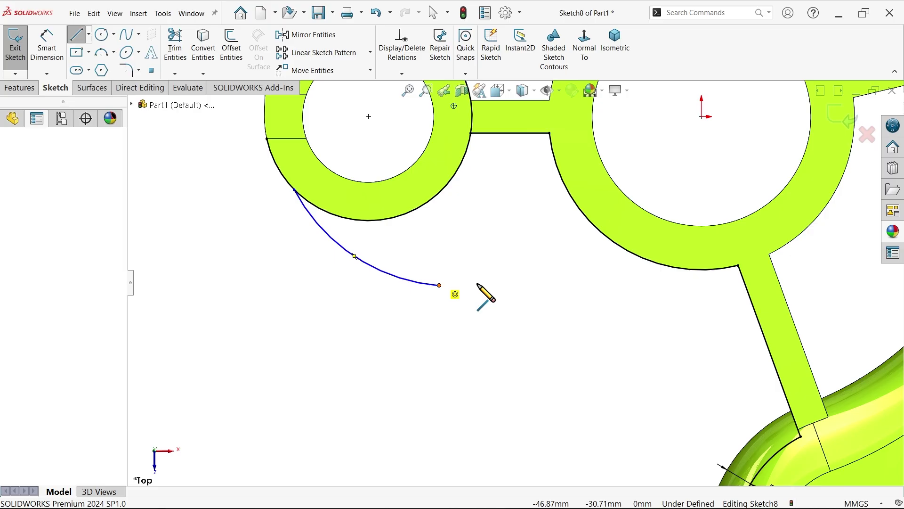
left_click(546, 285)
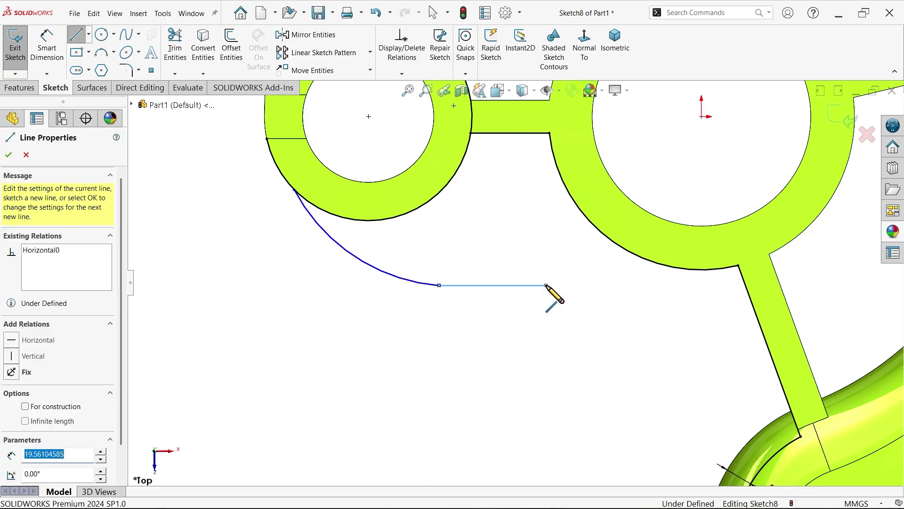
scroll(546, 286, "down", 2)
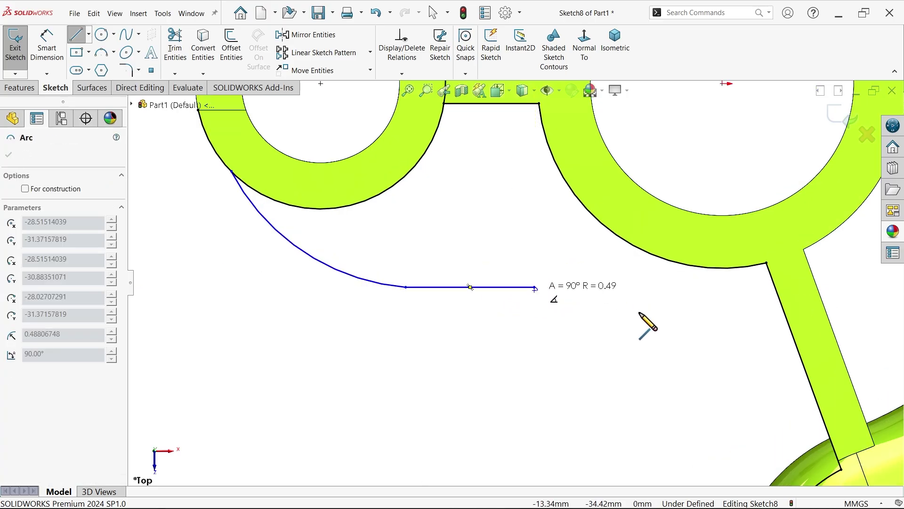
scroll(612, 365, "up", 3)
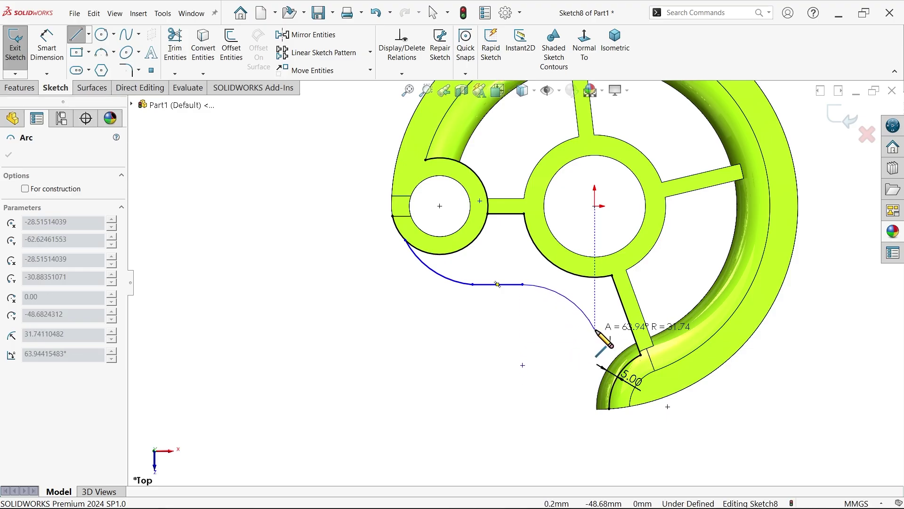
left_click(602, 330)
scroll(612, 396, "down", 5)
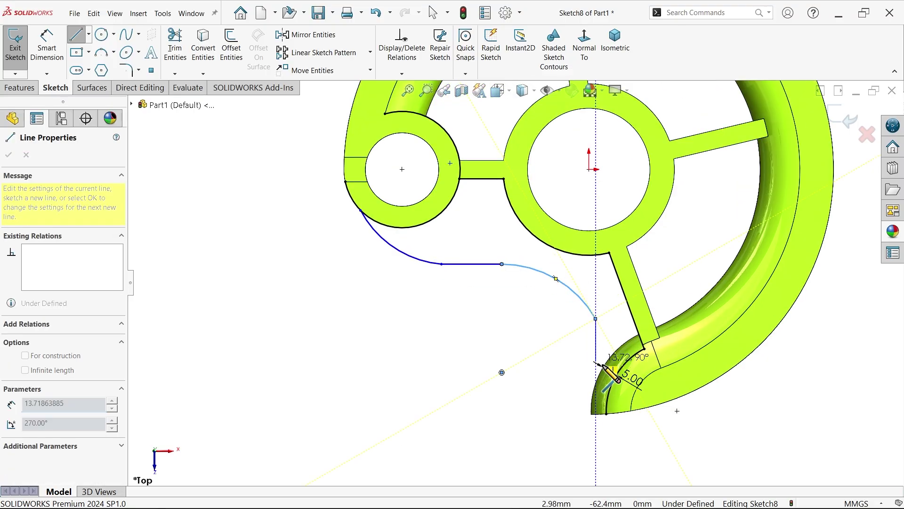
Step: Finish the chain with a nearly vertical line about 25.5 mm long ending on the outer curved edge of the ring's lower end
scroll(582, 398, "down", 2)
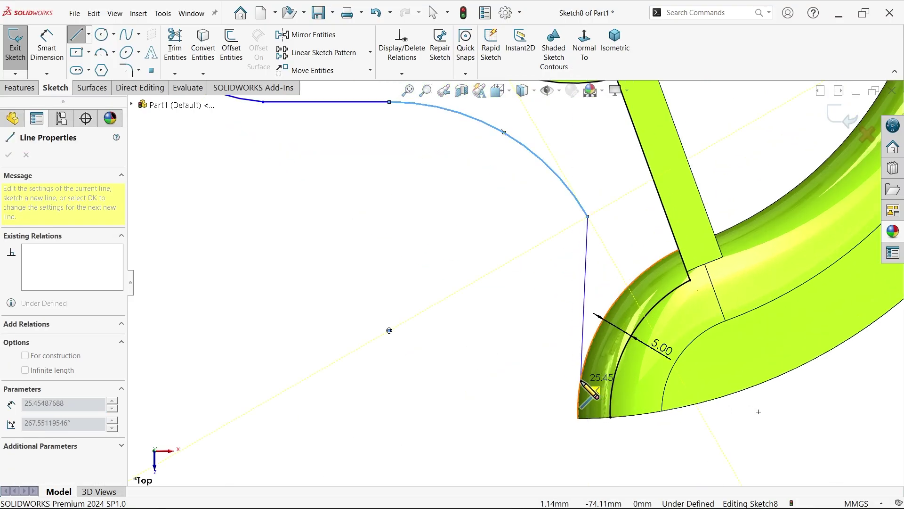
left_click(581, 380)
right_click(546, 375)
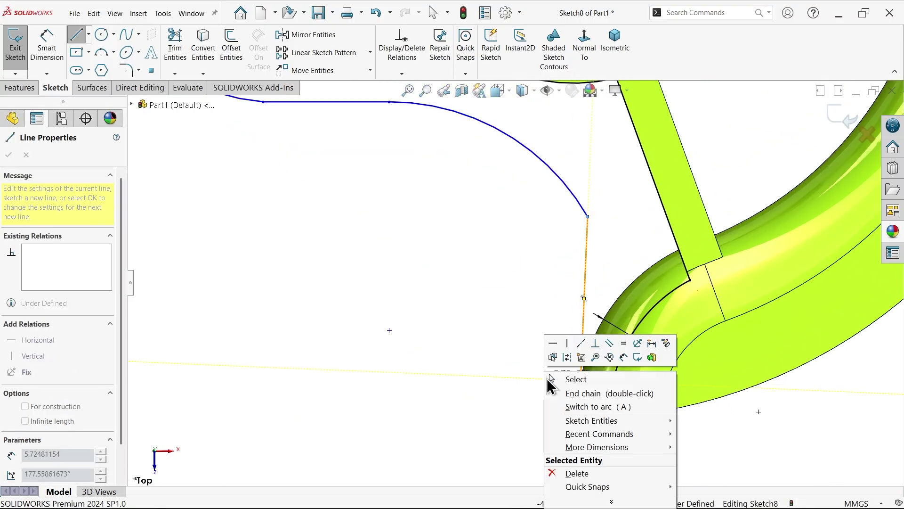
left_click(572, 379)
Step: Reshape the second arc and make it tangent to its neighbouring lines, and make the first arc tangent to the horizontal line
scroll(458, 273, "up", 5)
scroll(461, 198, "down", 3)
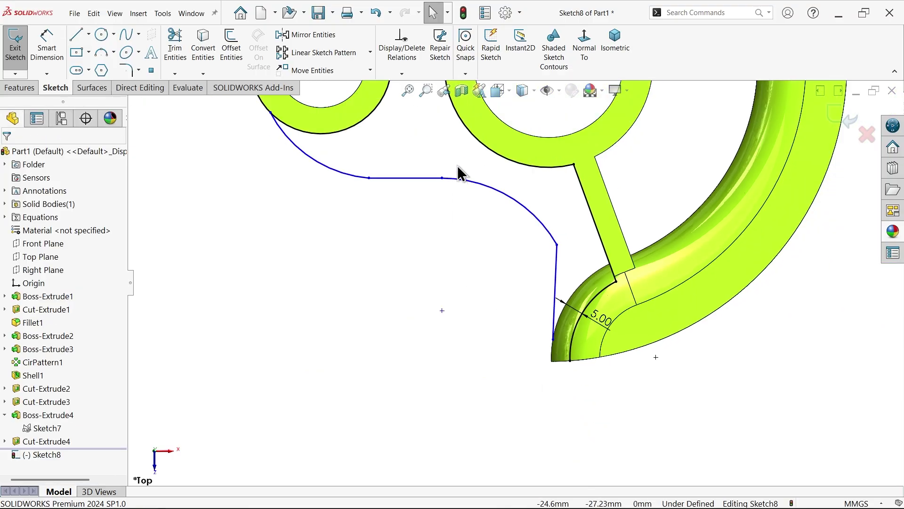
left_click_drag(442, 225, 547, 219)
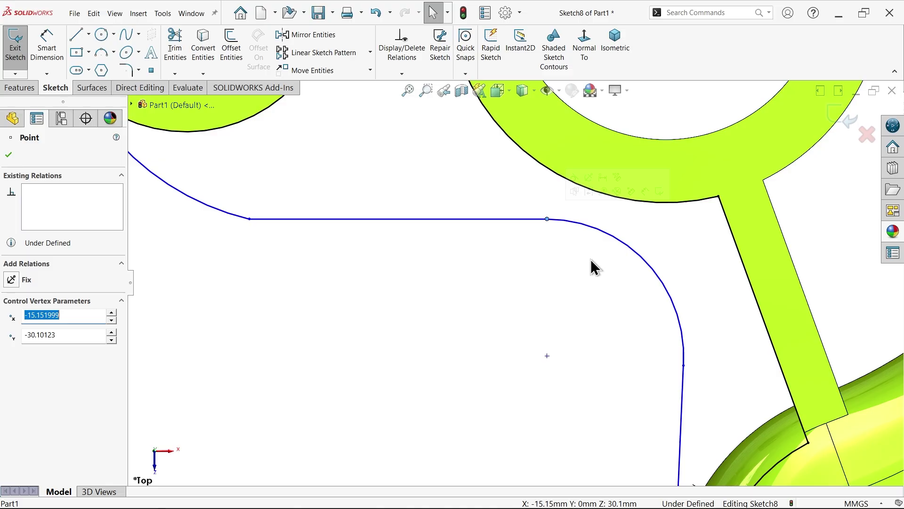
left_click(684, 365)
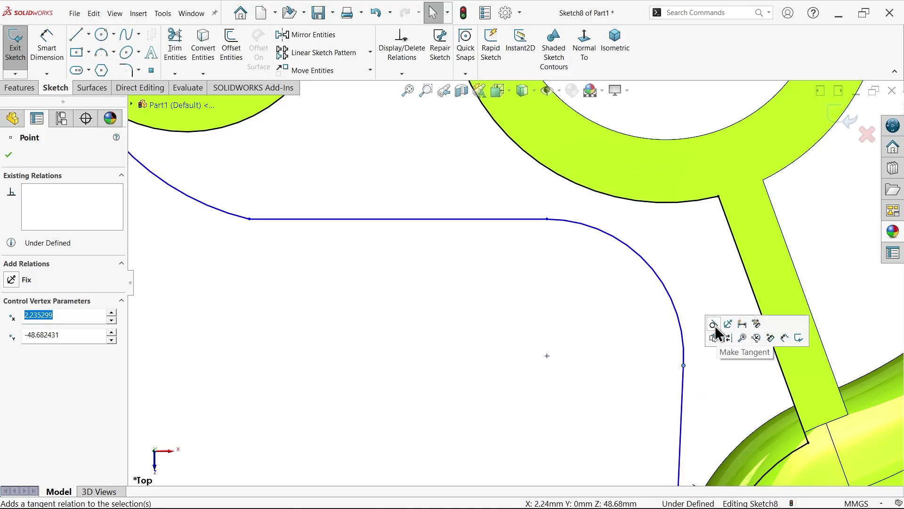
left_click(546, 220)
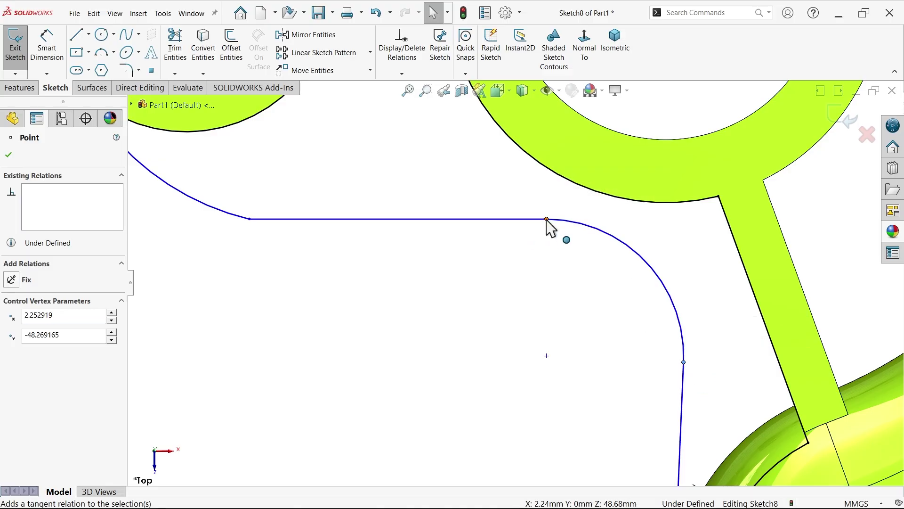
left_click(250, 220)
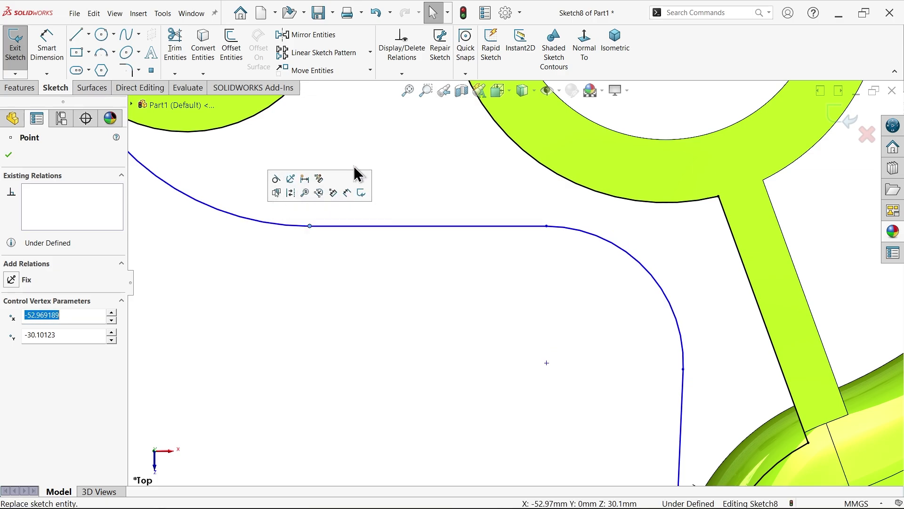
Step: Add a tangent relation between the first sketched arc and the slotted boss's converted outer arc
scroll(406, 159, "up", 4)
scroll(332, 179, "down", 2)
scroll(283, 179, "down", 2)
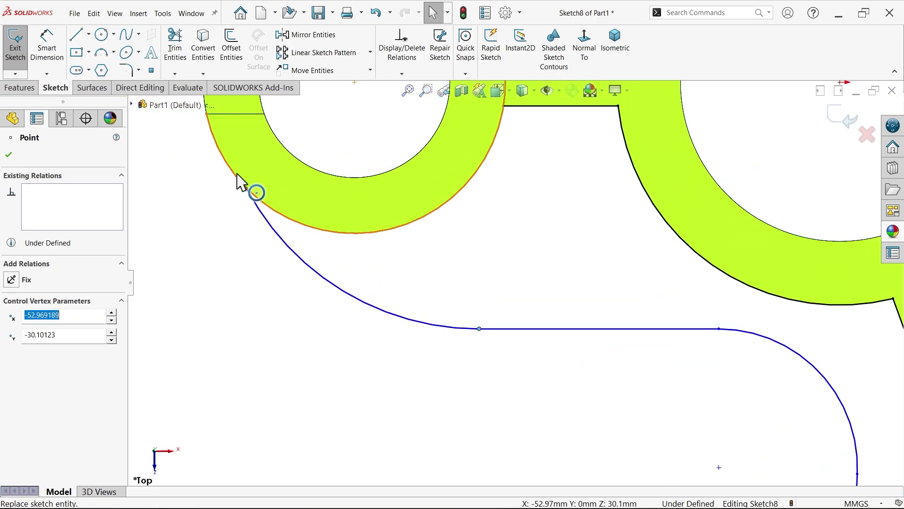
left_click(245, 188)
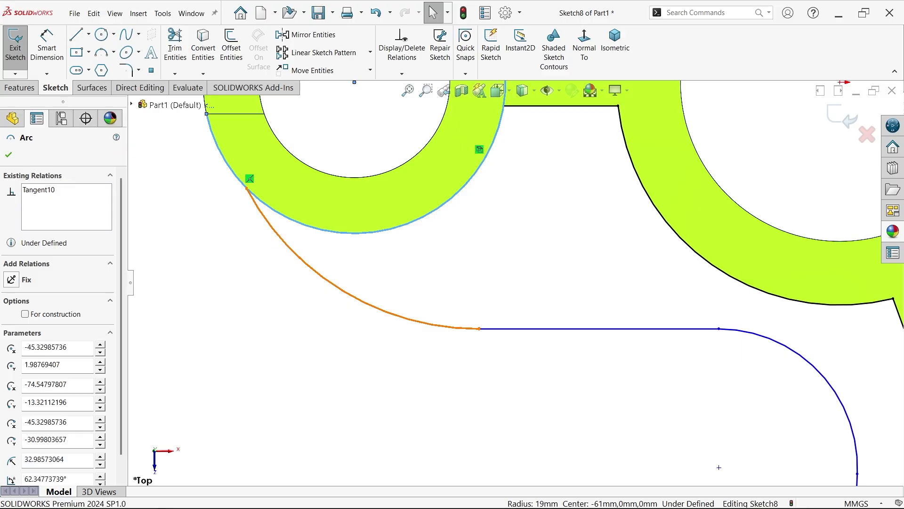
left_click(254, 200, "ctrl")
left_click(303, 188)
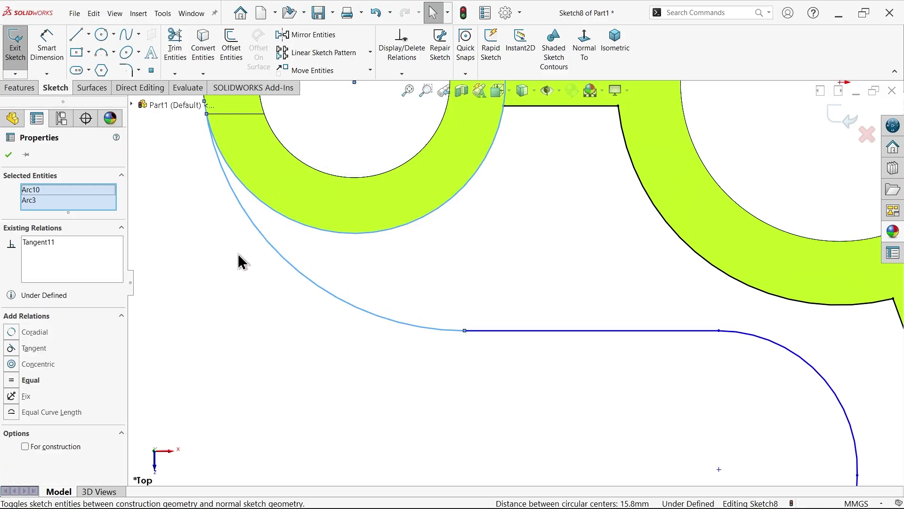
Step: Dimension the radius of the arc tangent to the boss and link it to global variable G
key("z")
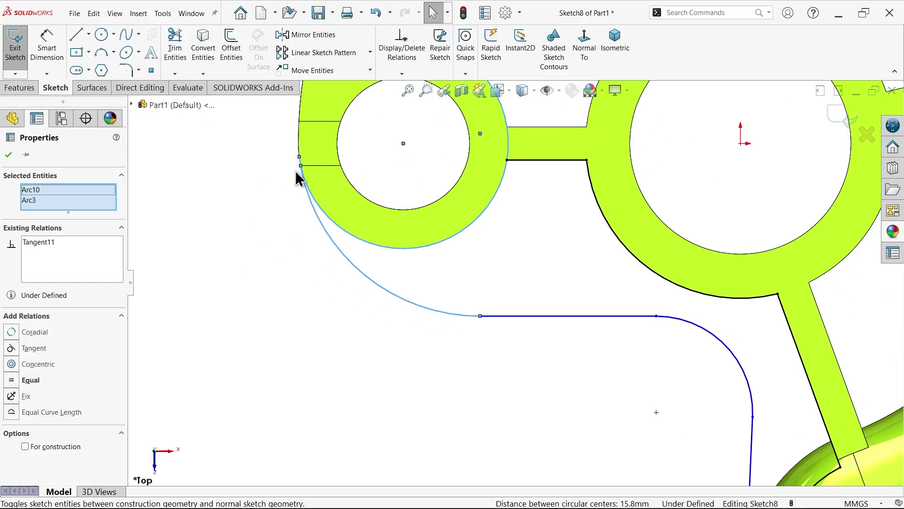
left_click(47, 45)
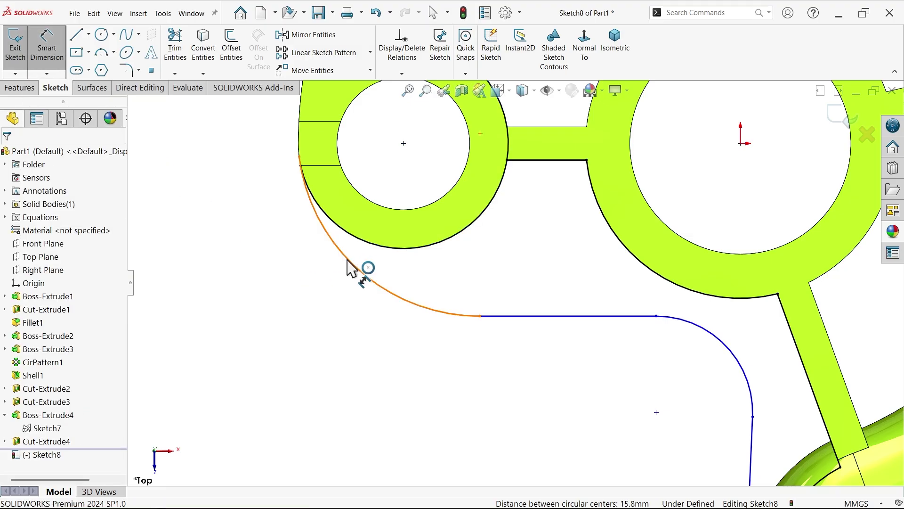
left_click(324, 298)
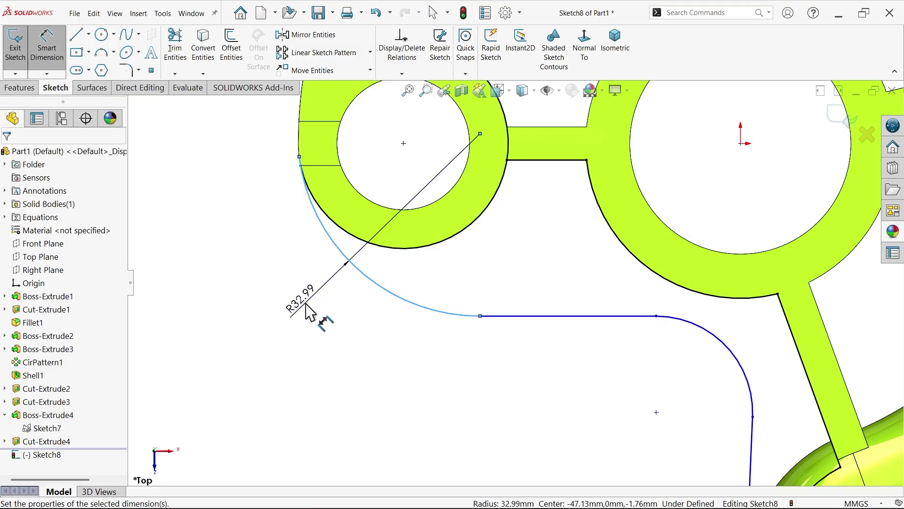
left_click(313, 313)
type("=")
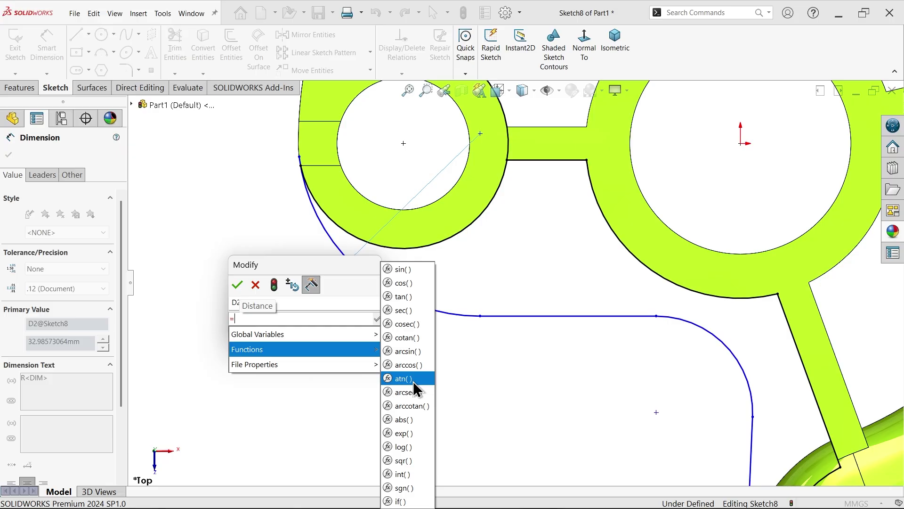
mouse_move(370, 351)
mouse_move(372, 334)
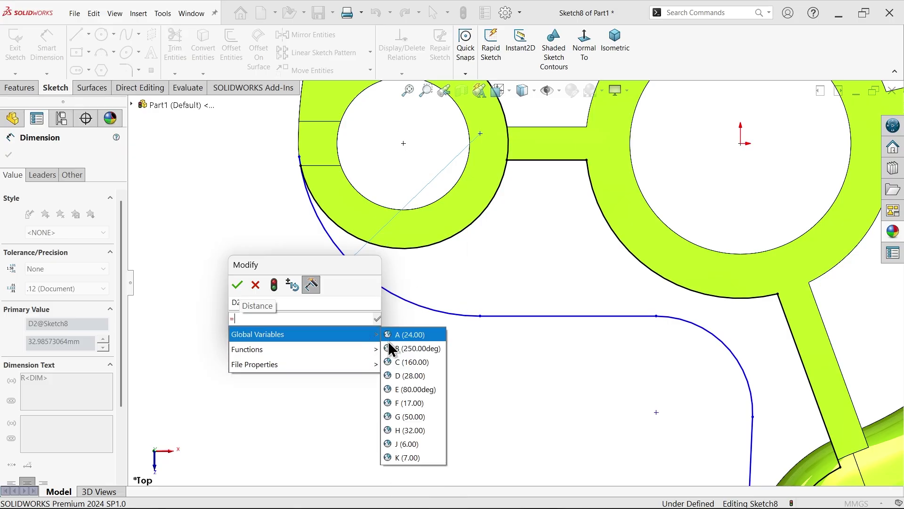
left_click(409, 416)
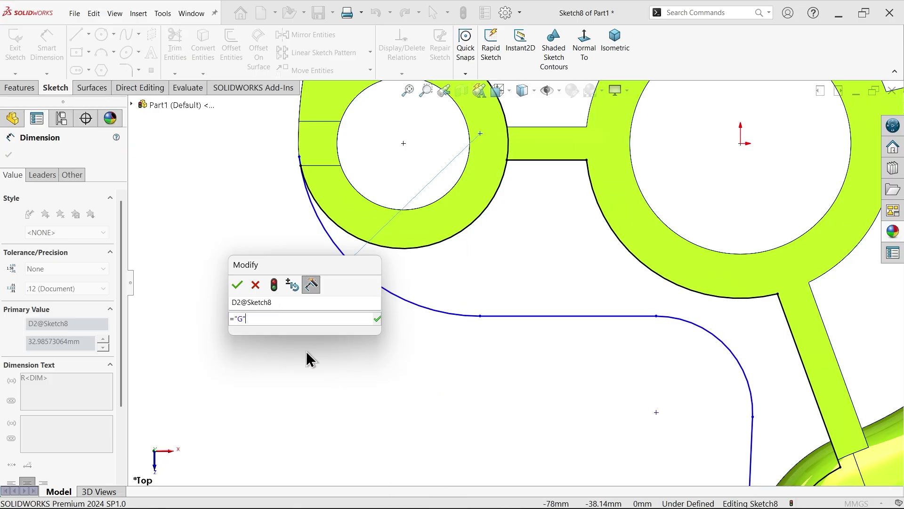
left_click(238, 285)
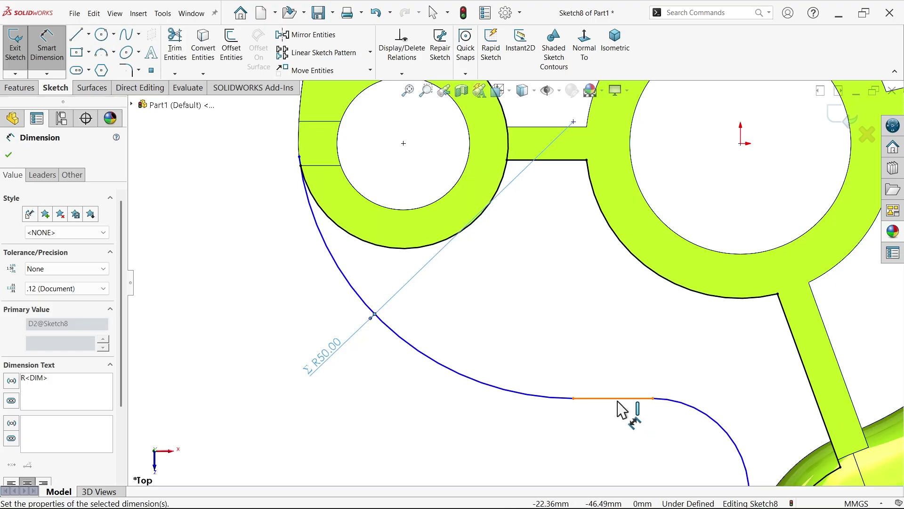
Step: Dimension the horizontal line's vertical distance from the origin as 30 mm
left_click(614, 384)
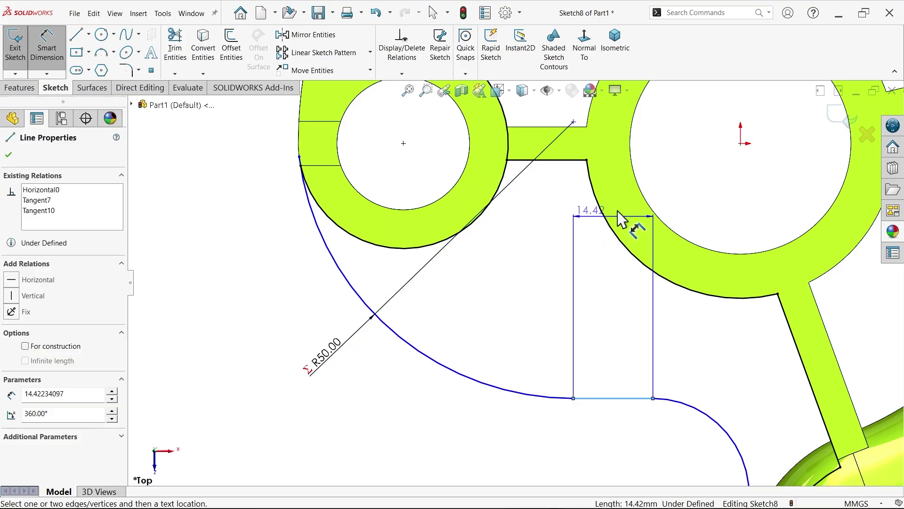
left_click(740, 144)
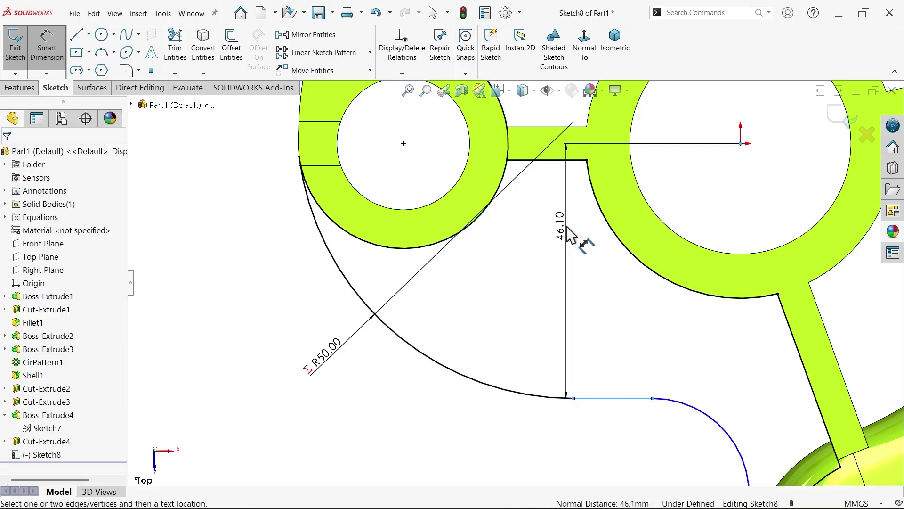
left_click(570, 234)
type("30")
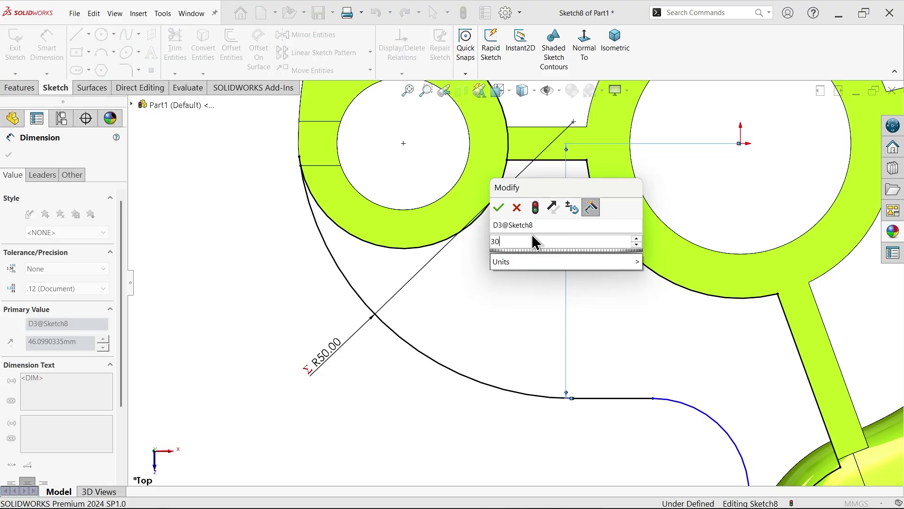
left_click(503, 209)
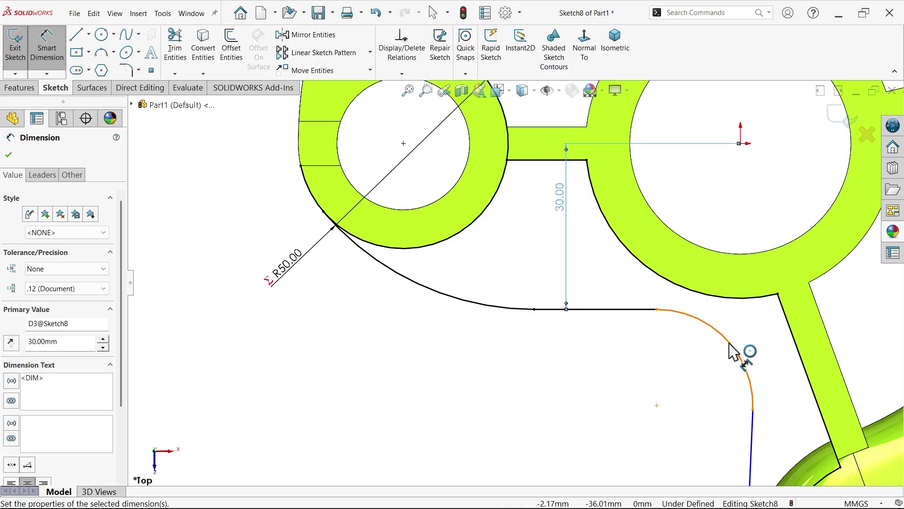
Step: Dimension the radius of the arc between the horizontal and nearly vertical lines as 17 mm
left_click(730, 345)
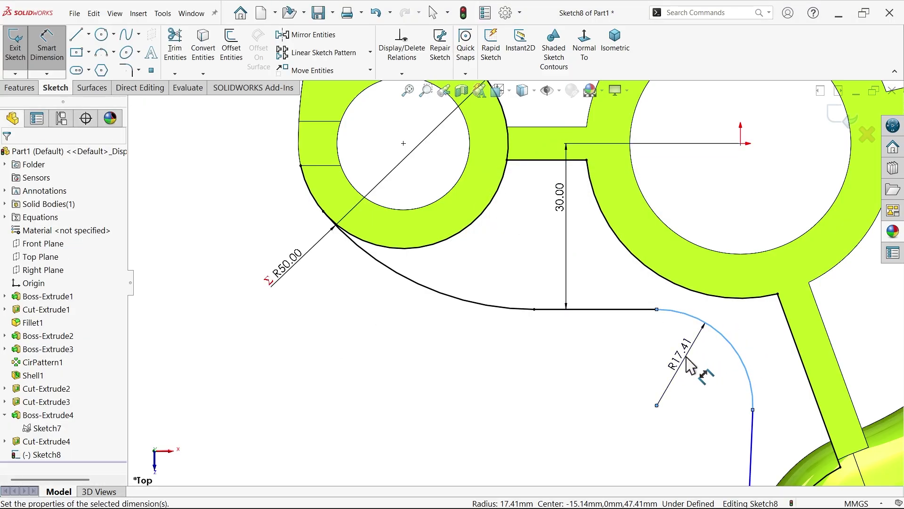
left_click(686, 358)
left_click(623, 335)
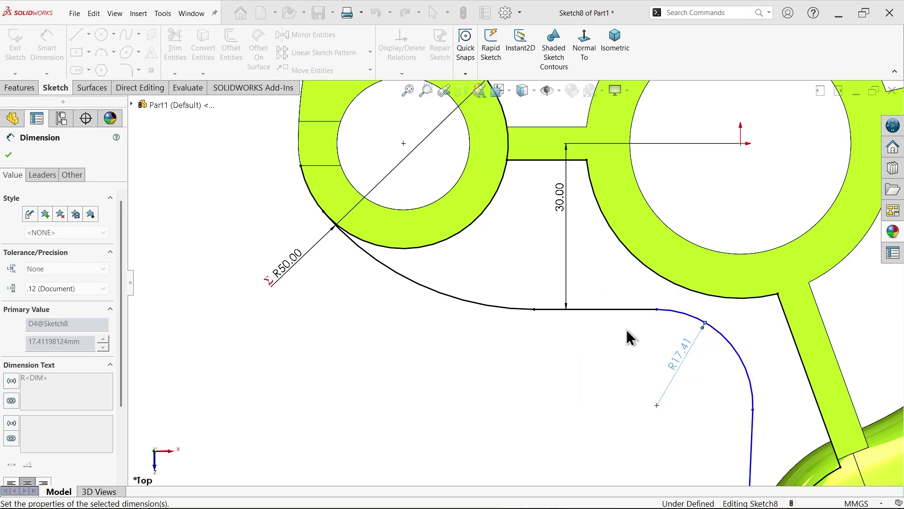
scroll(509, 308, "up", 5)
scroll(607, 351, "down", 5)
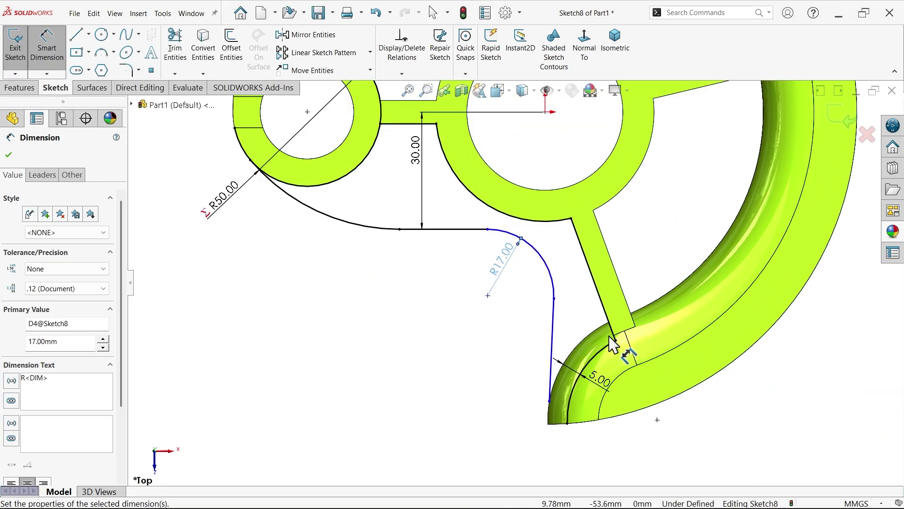
scroll(613, 344, "down", 2)
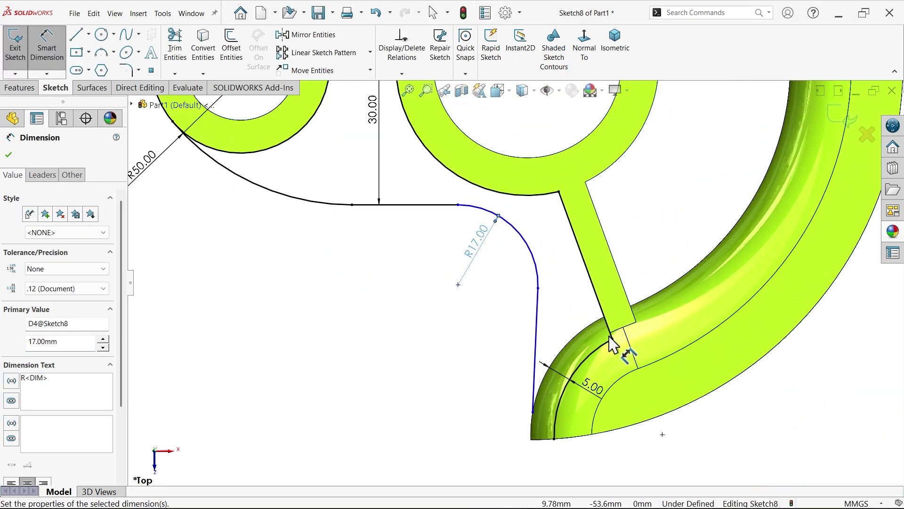
Step: Sketch a short line from the nearly vertical line's lower endpoint to the 5 mm offset curve at the ring's tip
left_click(9, 163)
key("Escape")
scroll(591, 403, "down", 2)
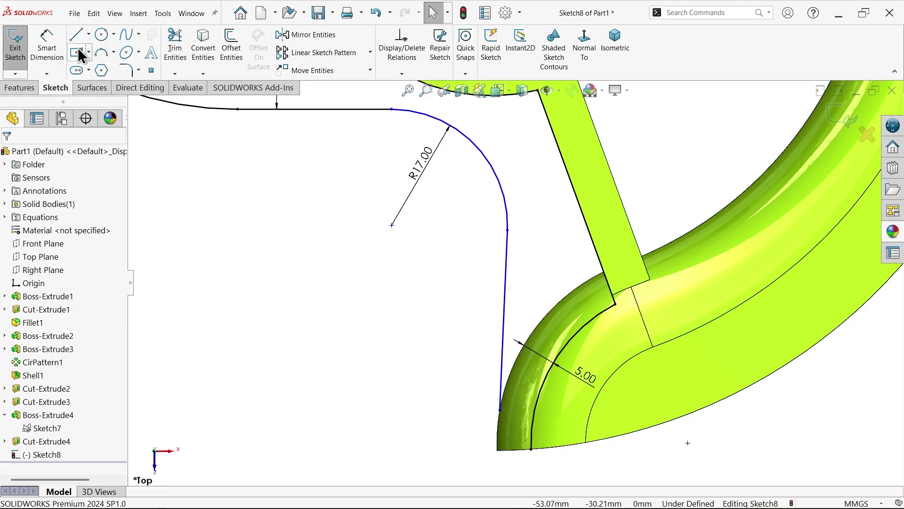
scroll(542, 424, "down", 3)
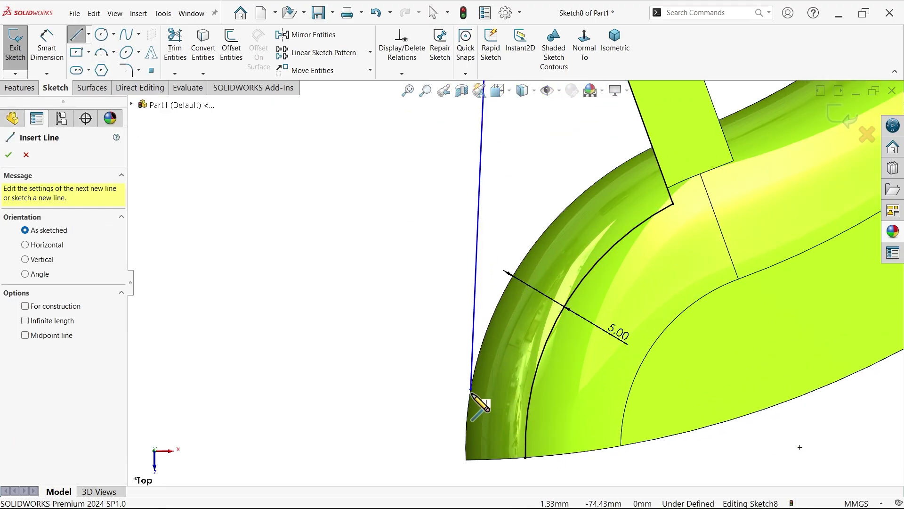
left_click(470, 389)
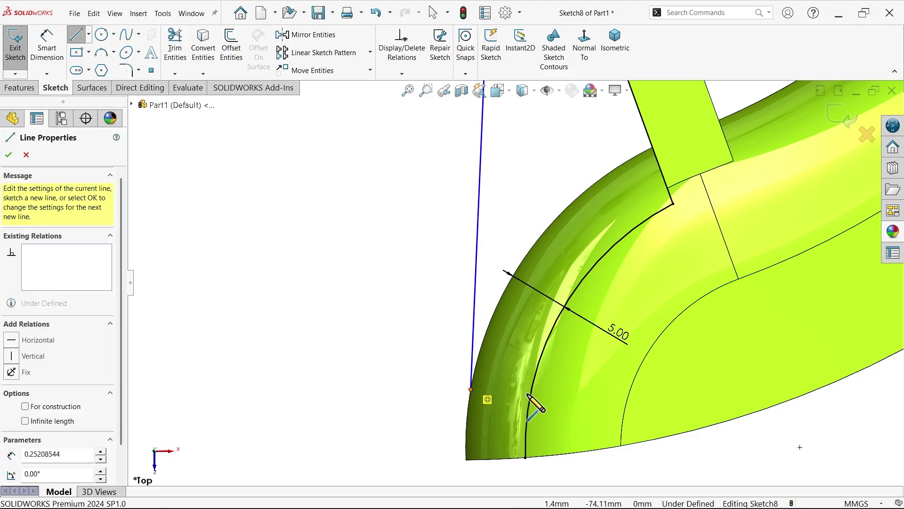
left_click(532, 395)
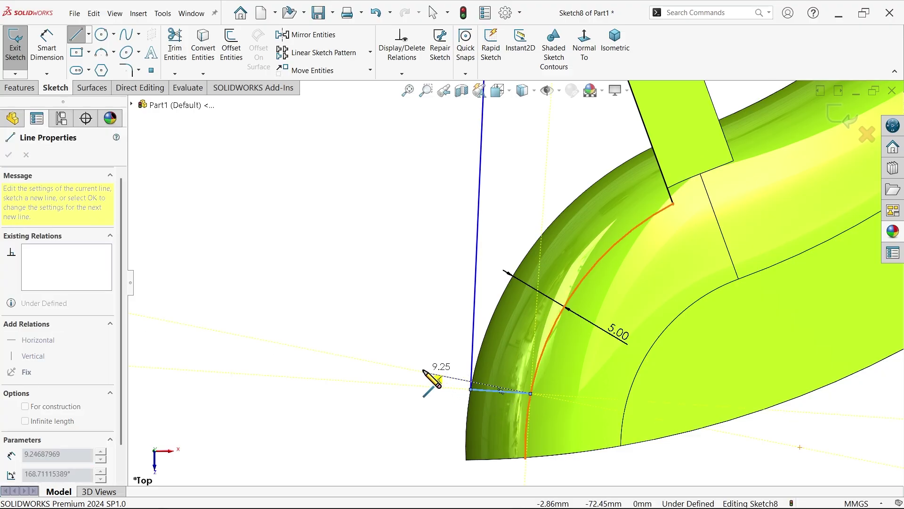
right_click(442, 375)
left_click(443, 376)
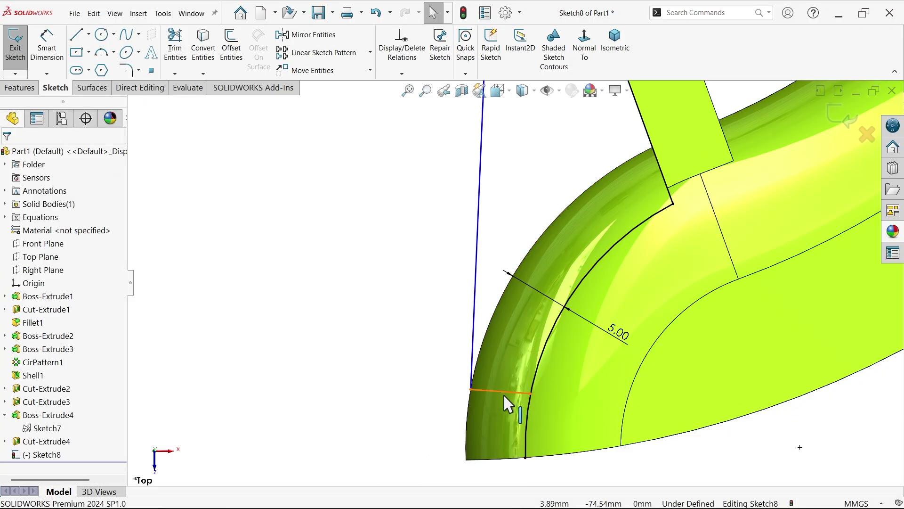
Step: Add a tangent relation between the nearly vertical line and the outer curved edge of the ring's tip
key("z")
key("z")
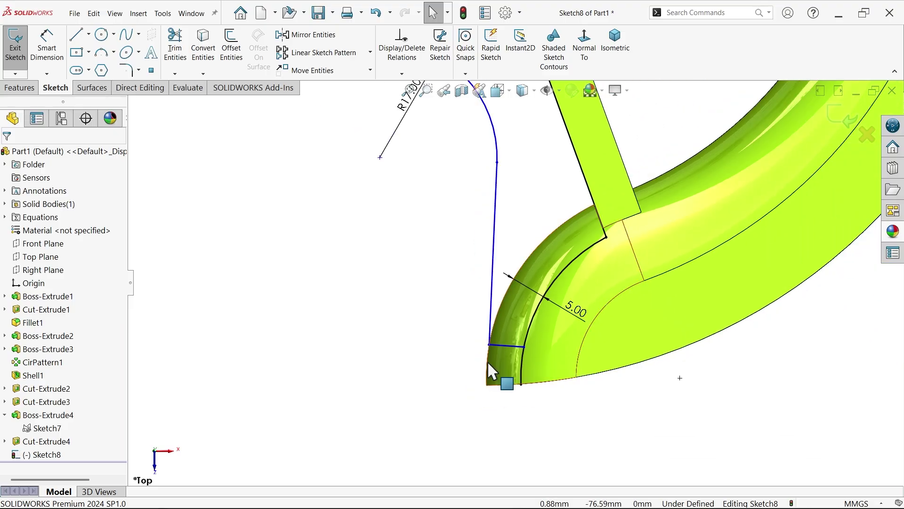
key("z")
key("z")
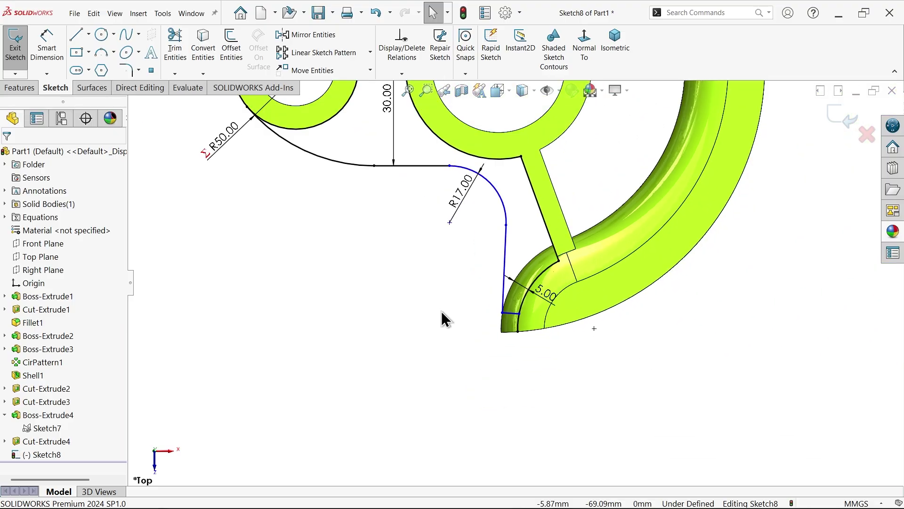
scroll(481, 268, "down", 5)
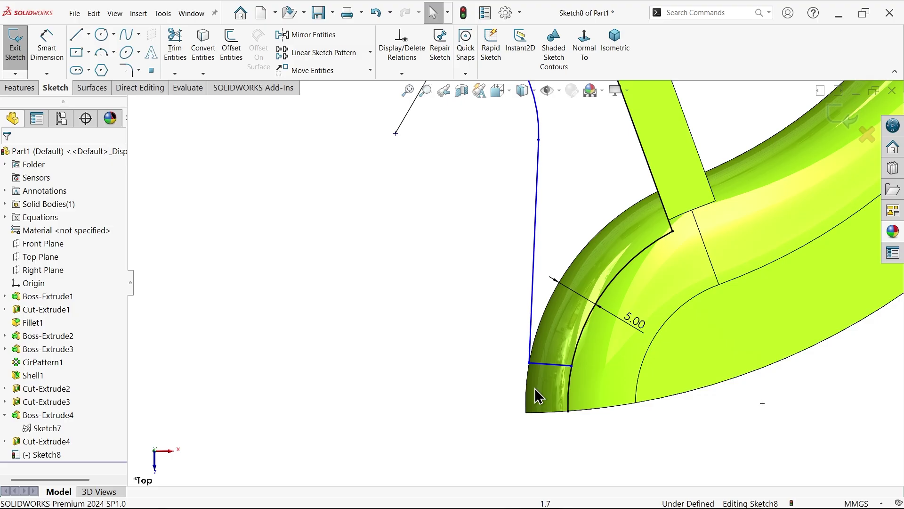
left_click(527, 357)
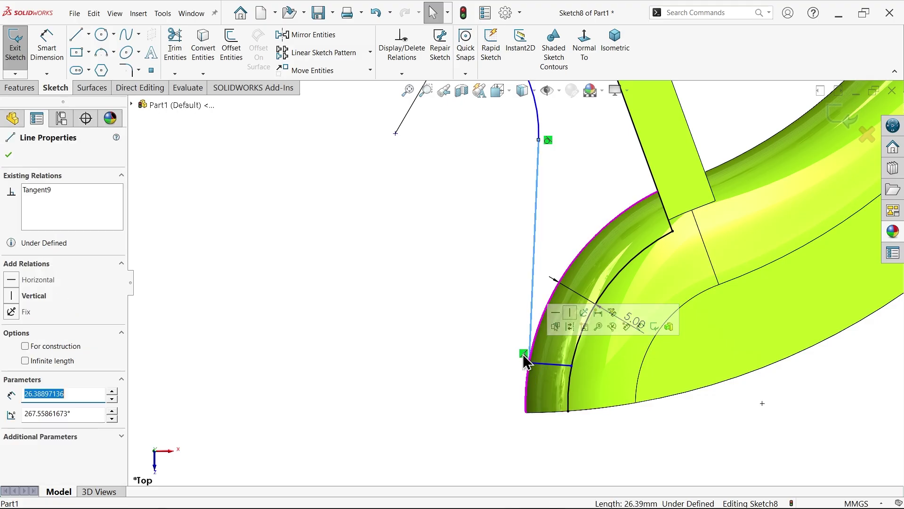
left_click(528, 398, "ctrl")
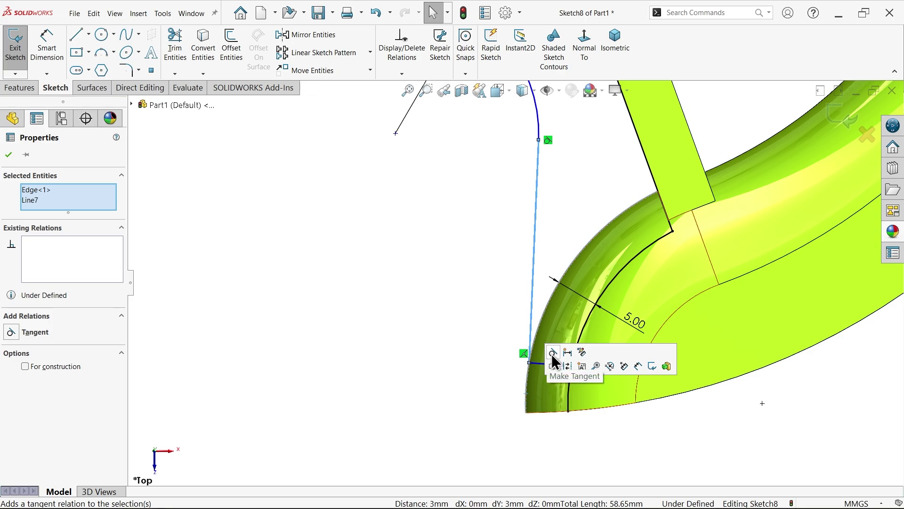
left_click(554, 354)
left_click(464, 304)
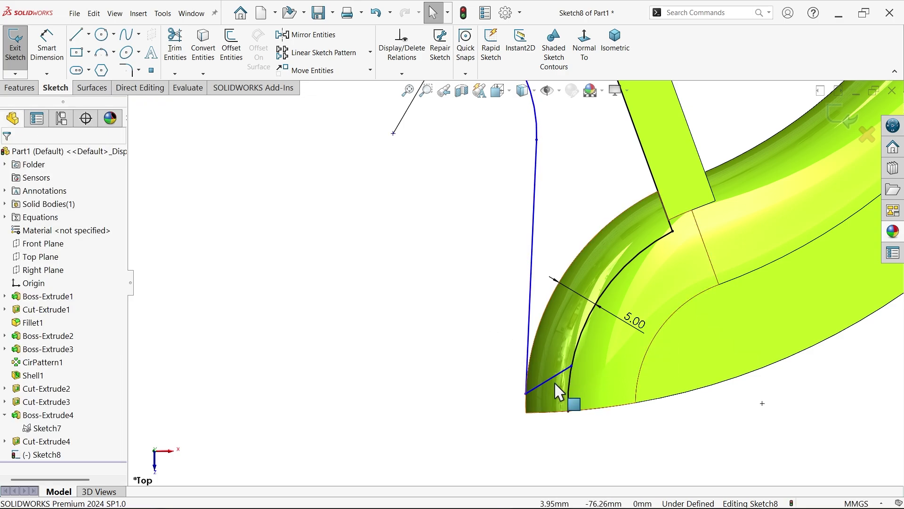
Step: Move the short line's end down along the offset curve and make it perpendicular to the nearly vertical line
left_click_drag(571, 368, 570, 395)
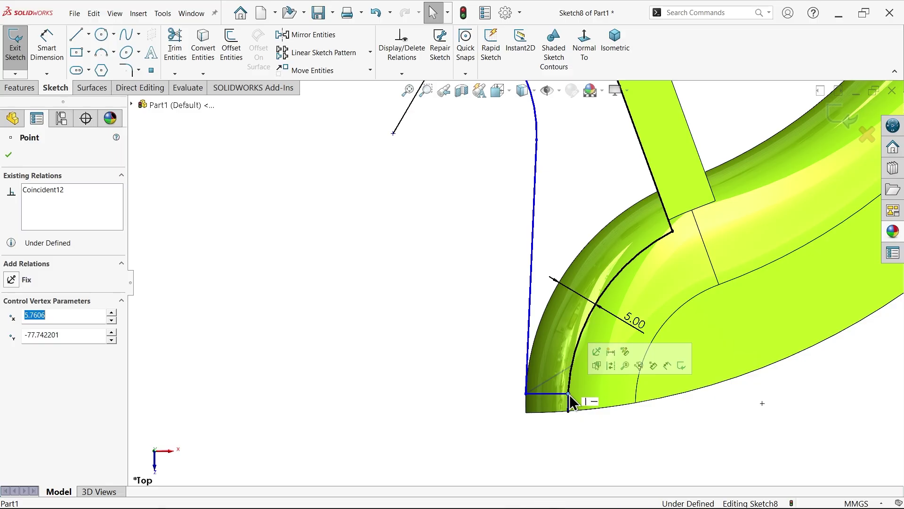
left_click(535, 390)
left_click(528, 355, "ctrl")
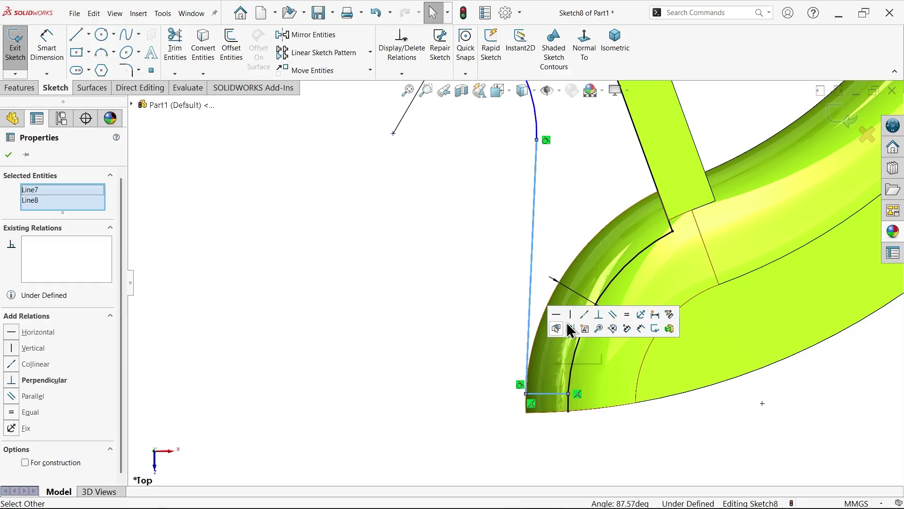
left_click(599, 314)
left_click(453, 304)
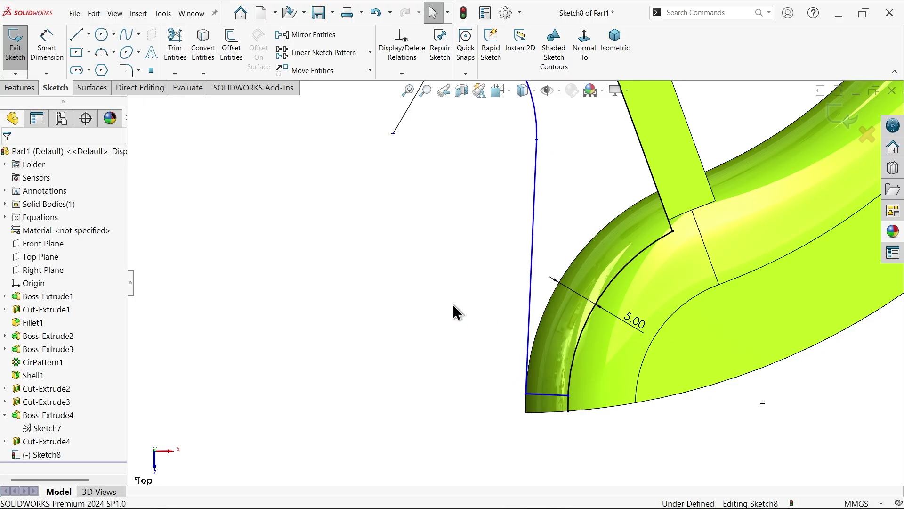
Step: Delete the perpendicular relation between the short line and the nearly vertical line
scroll(453, 303, "up", 5)
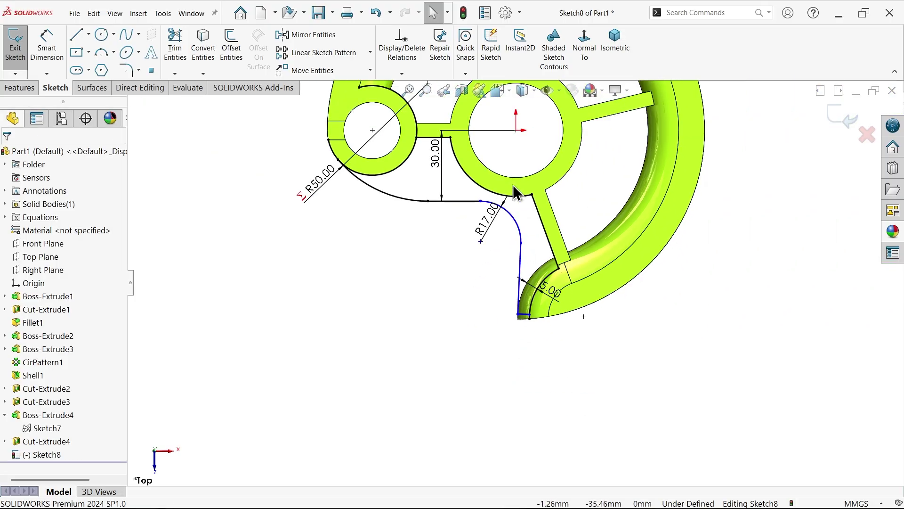
scroll(517, 194, "down", 2)
left_click(46, 45)
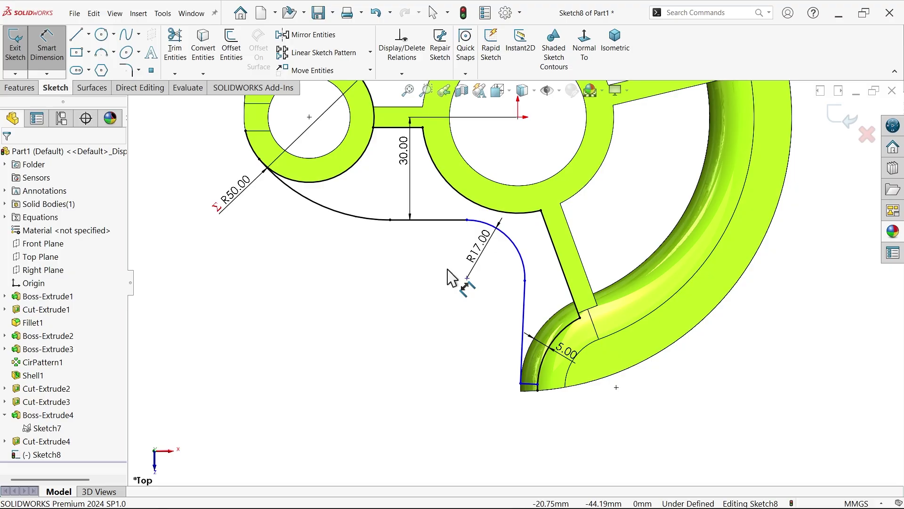
scroll(452, 278, "down", 1)
left_click(46, 45)
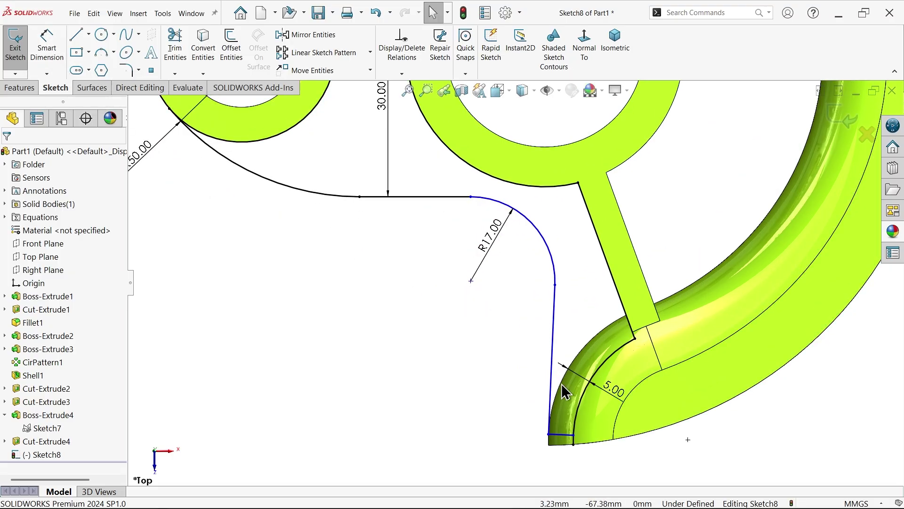
scroll(565, 400, "down", 3)
left_click(545, 443)
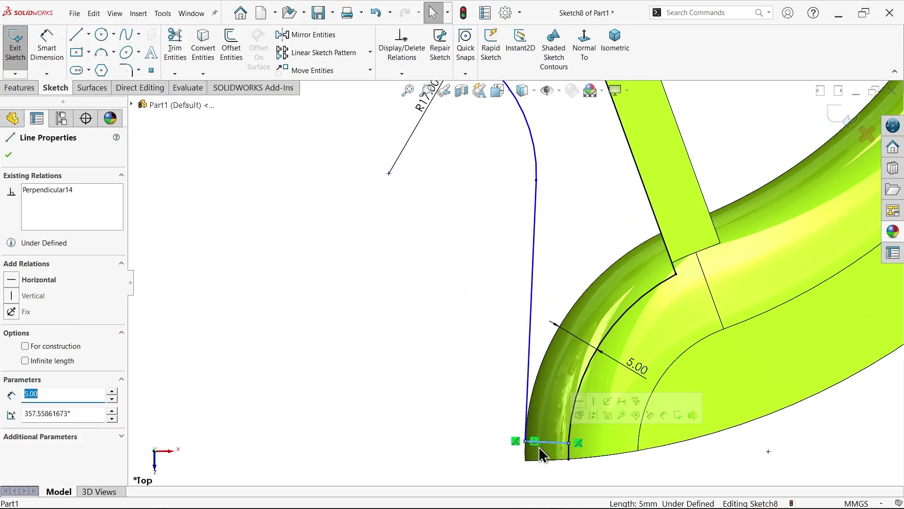
key("Escape")
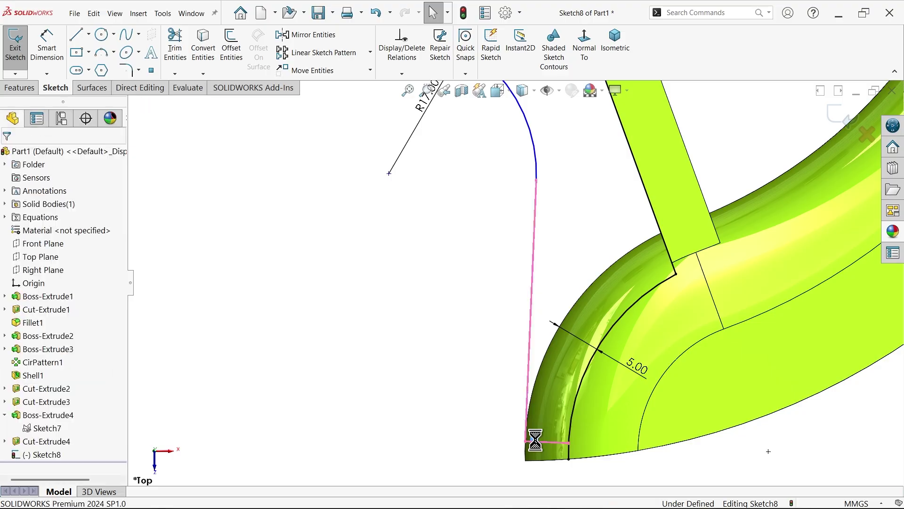
Step: Dimension the angle between the horizontal line and the nearly vertical line and link it to global variable E
scroll(518, 282, "up", 5)
scroll(499, 229, "down", 2)
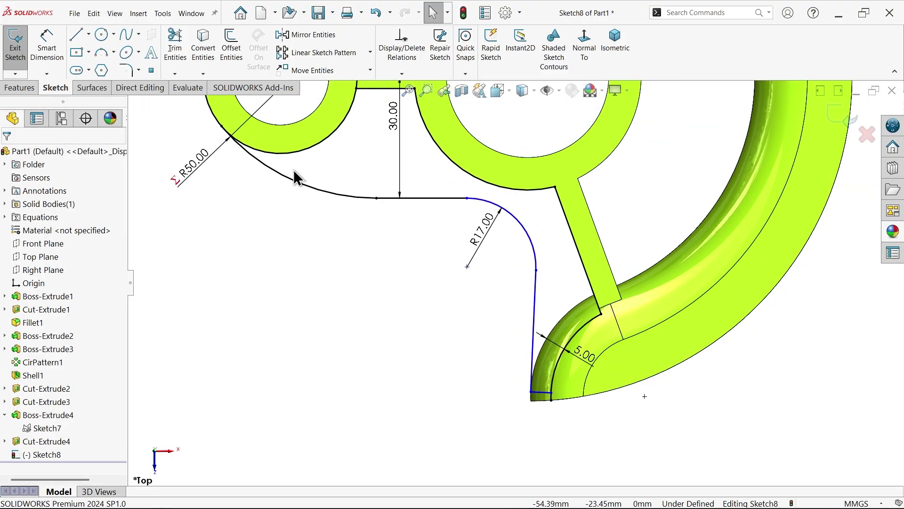
left_click(47, 45)
left_click(435, 207)
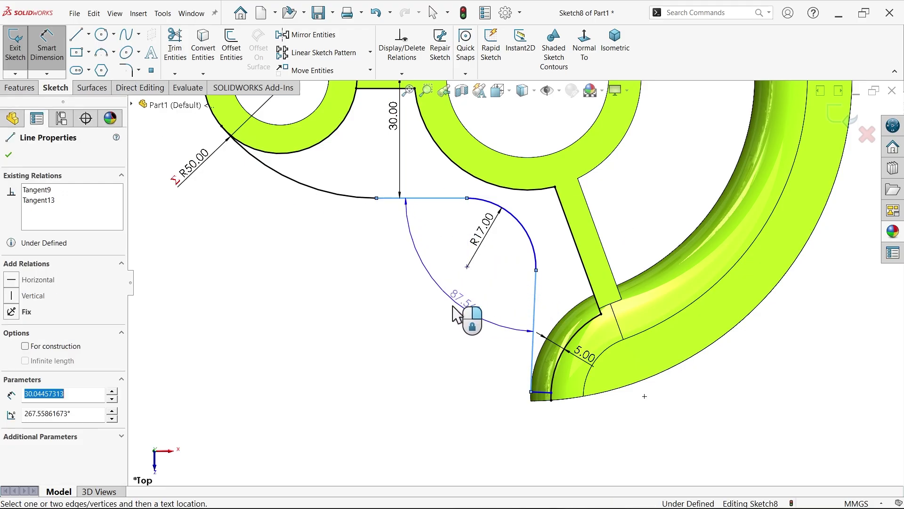
left_click(467, 312)
left_click(463, 311)
type("=")
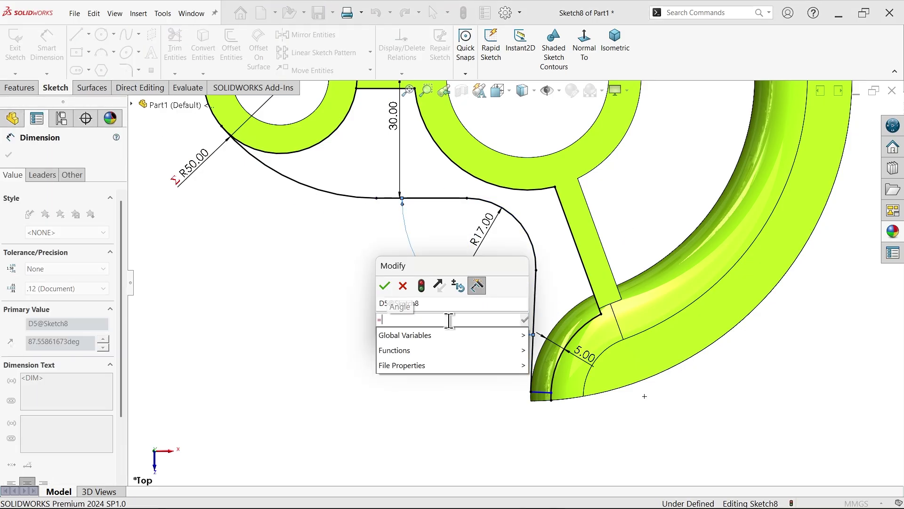
mouse_move(470, 335)
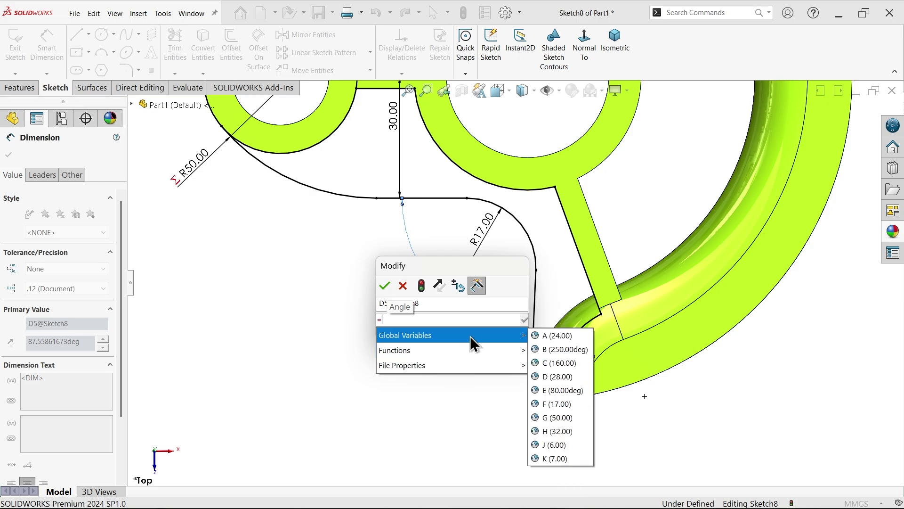
left_click(553, 395)
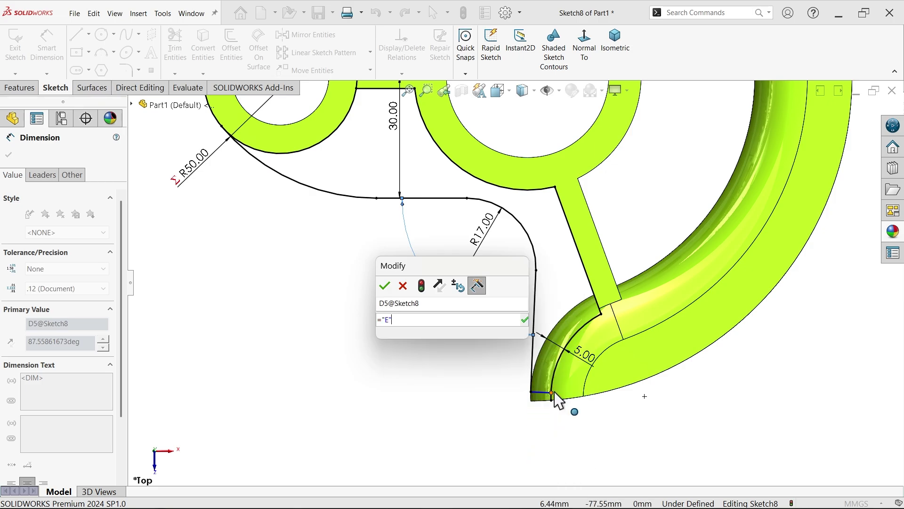
left_click(384, 288)
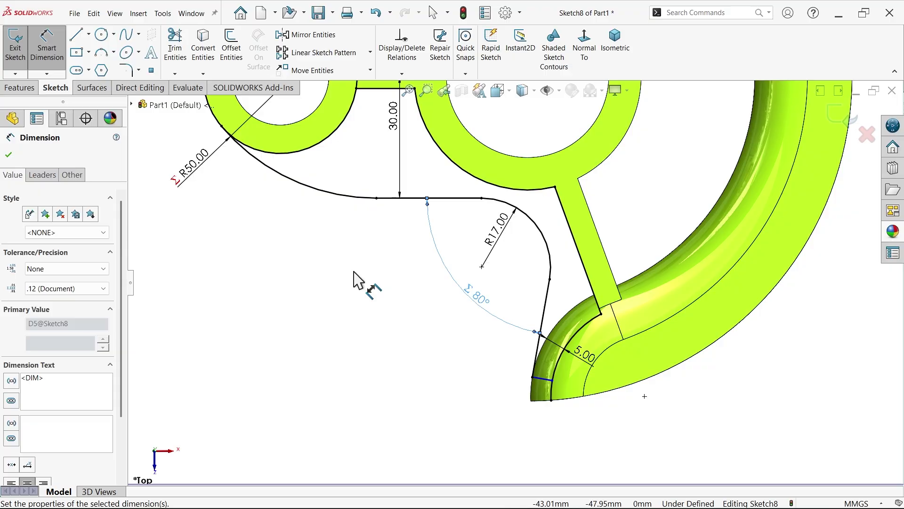
left_click(365, 282)
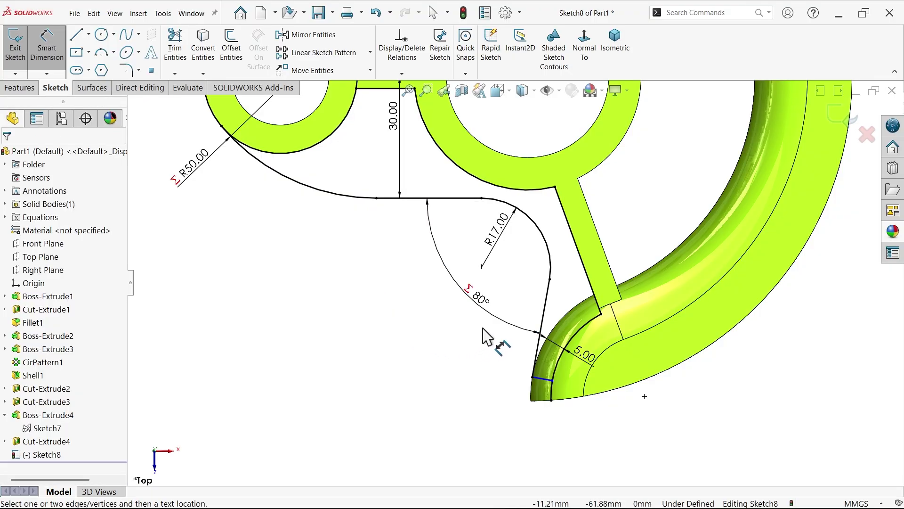
scroll(482, 330, "down", 1)
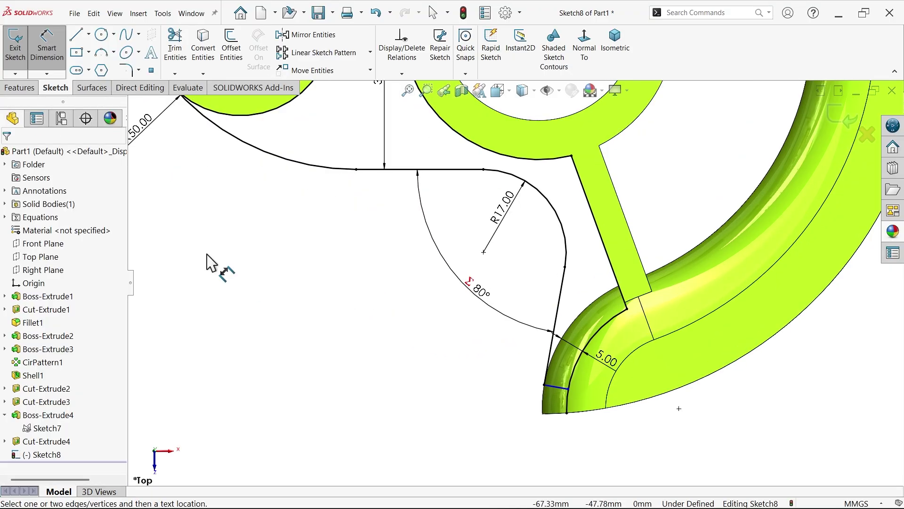
scroll(571, 369, "down", 1)
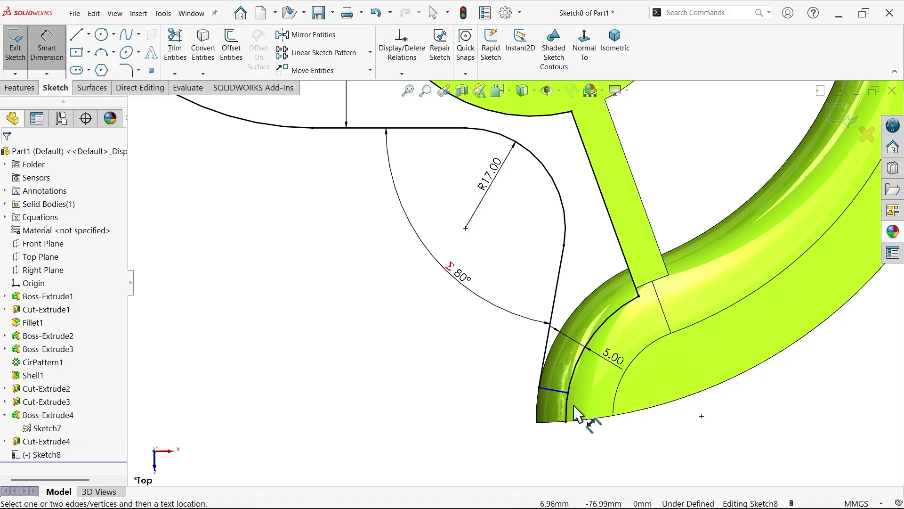
left_click(45, 49)
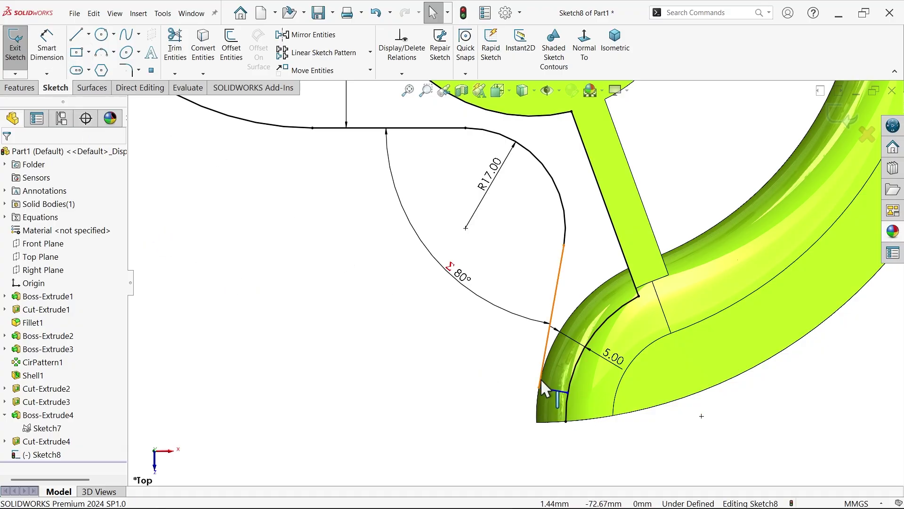
scroll(541, 389, "down", 1)
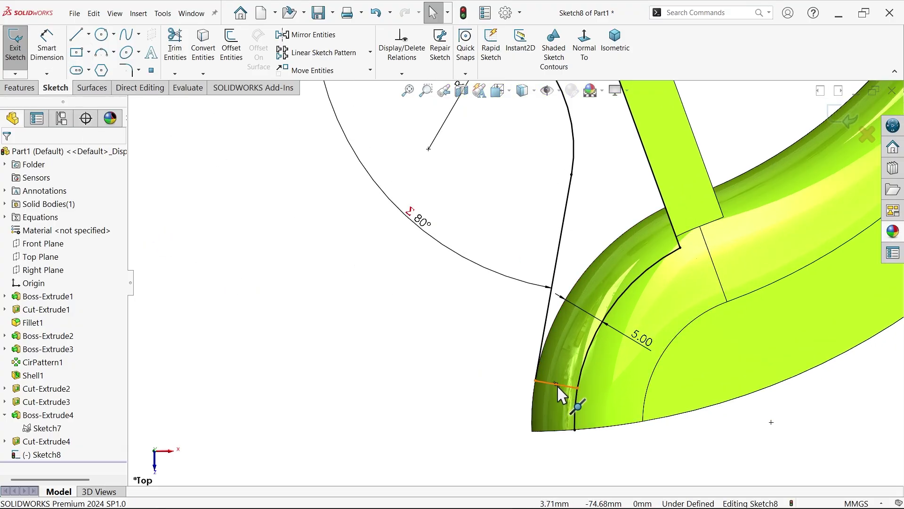
left_click(556, 384)
left_click(547, 320, "ctrl")
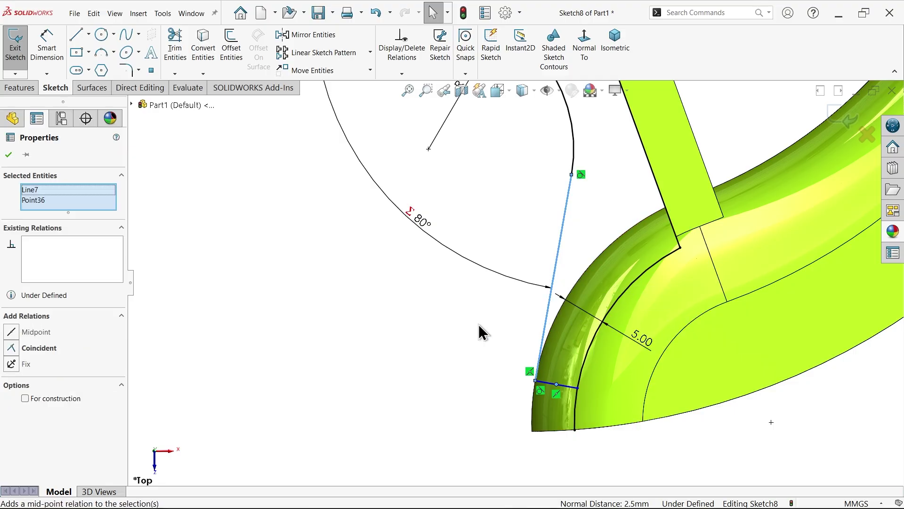
left_click(371, 320)
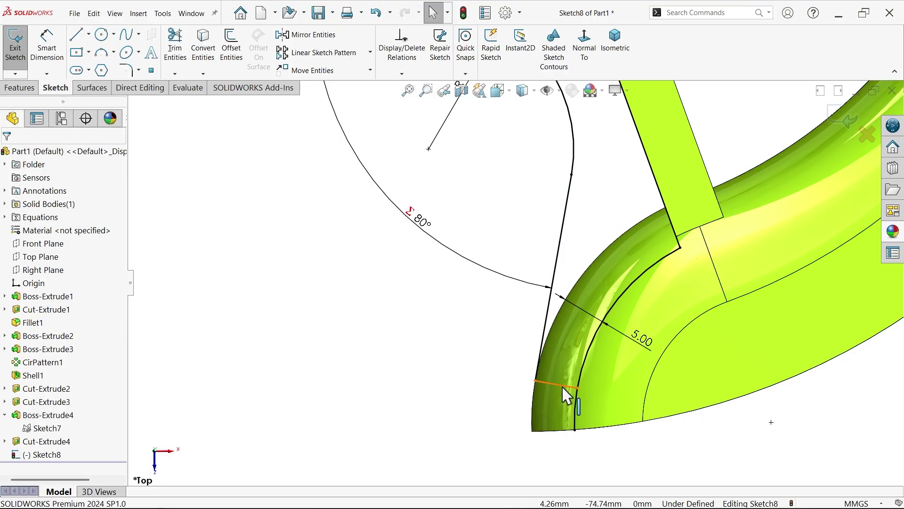
Step: Add a perpendicular relation between the short line at the ring's tip and the steep line tangent to the R17 arc
left_click(565, 385)
left_click(544, 335, "ctrl")
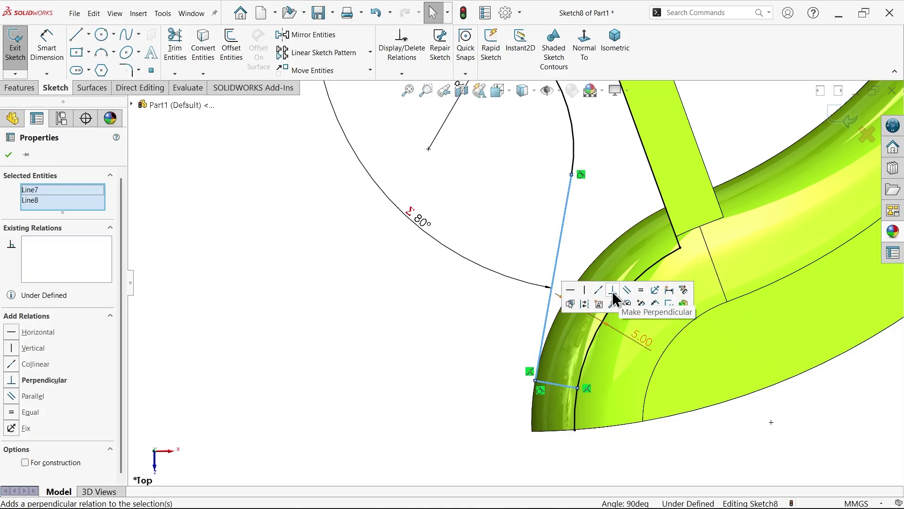
left_click(613, 290)
left_click(473, 337)
scroll(473, 337, "up", 5)
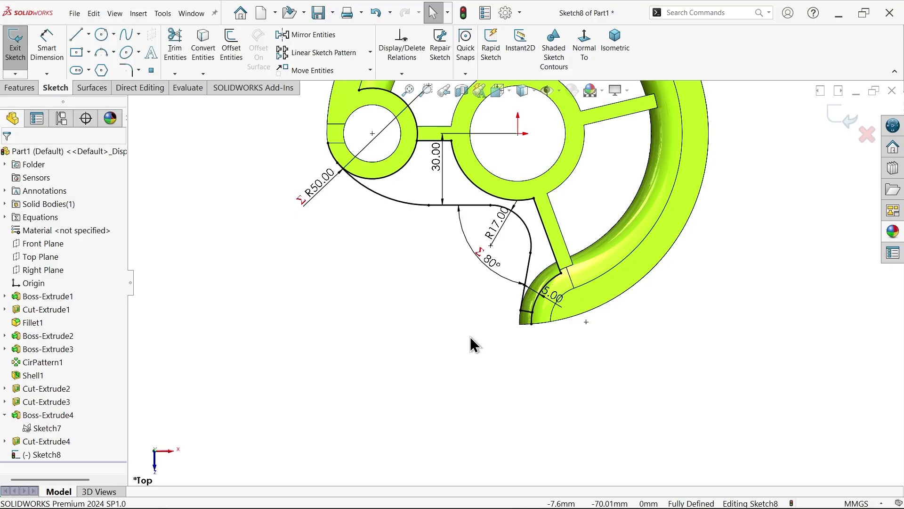
scroll(518, 198, "down", 3)
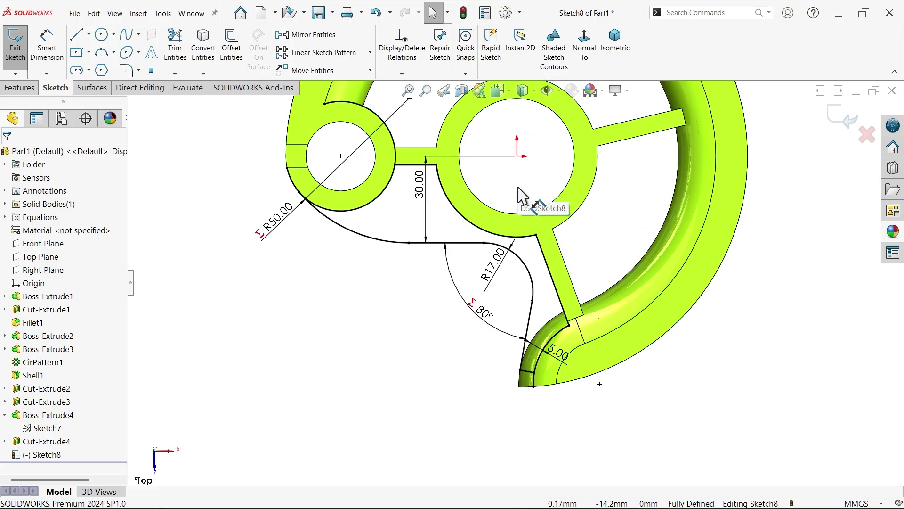
Step: Trim the excess of the 5 mm offset curve beyond the short perpendicular line at the ring's tip
left_click(173, 51)
scroll(547, 385, "down", 4)
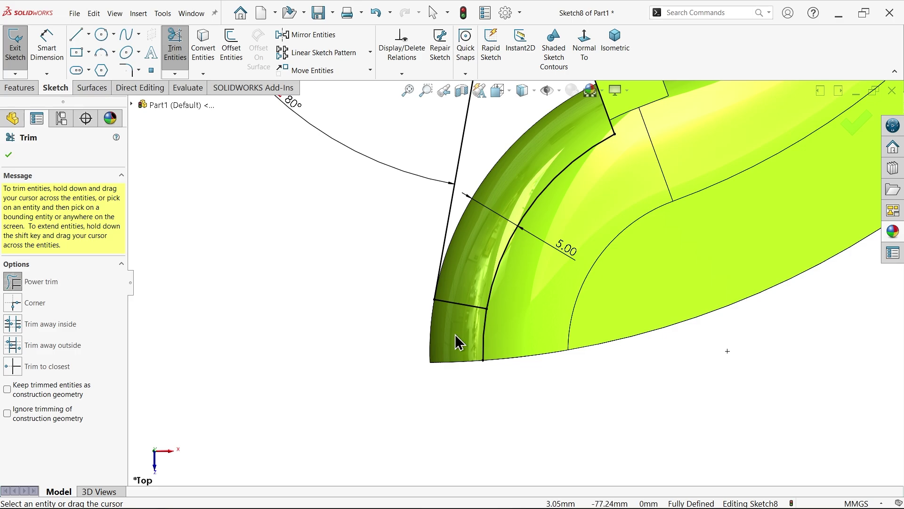
scroll(519, 333, "up", 5)
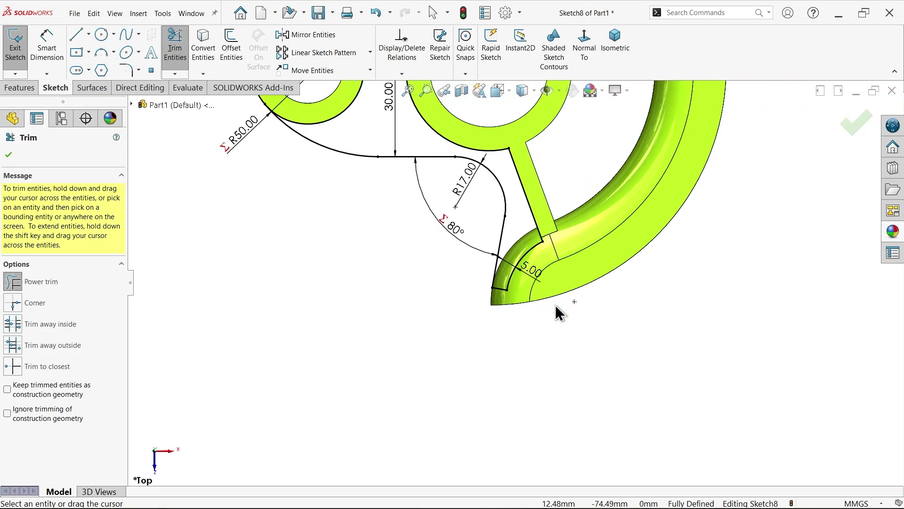
scroll(315, 118, "down", 4)
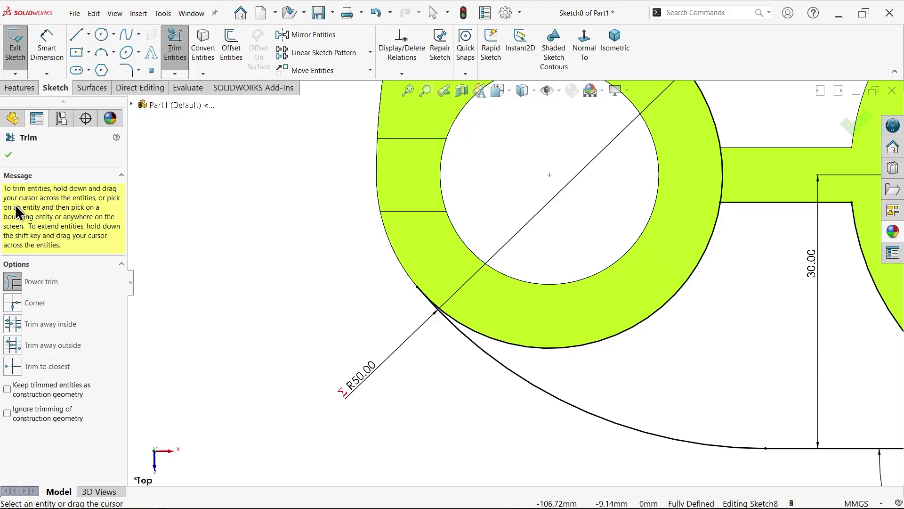
left_click(9, 156)
Step: Extrude the closed web region between the slotted boss, central hub and ring tip 10 mm about the mid plane, merged with the body
left_click(19, 87)
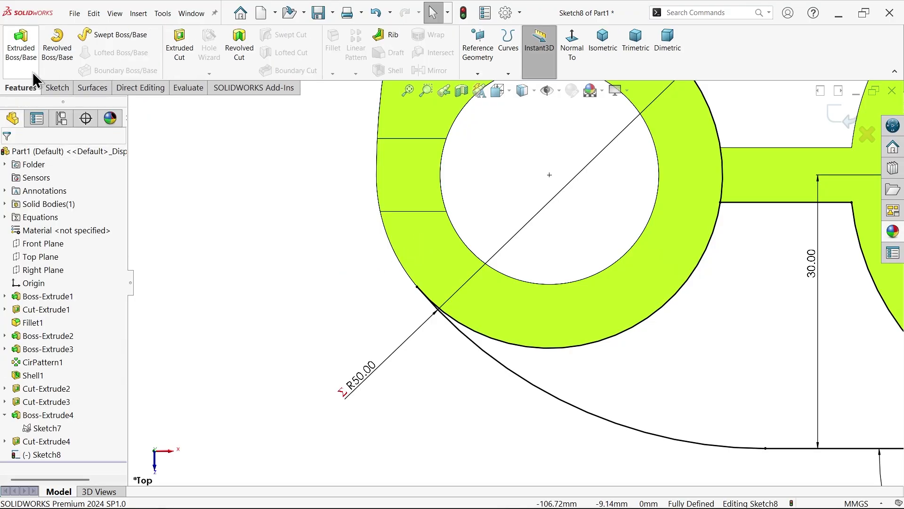
left_click(28, 49)
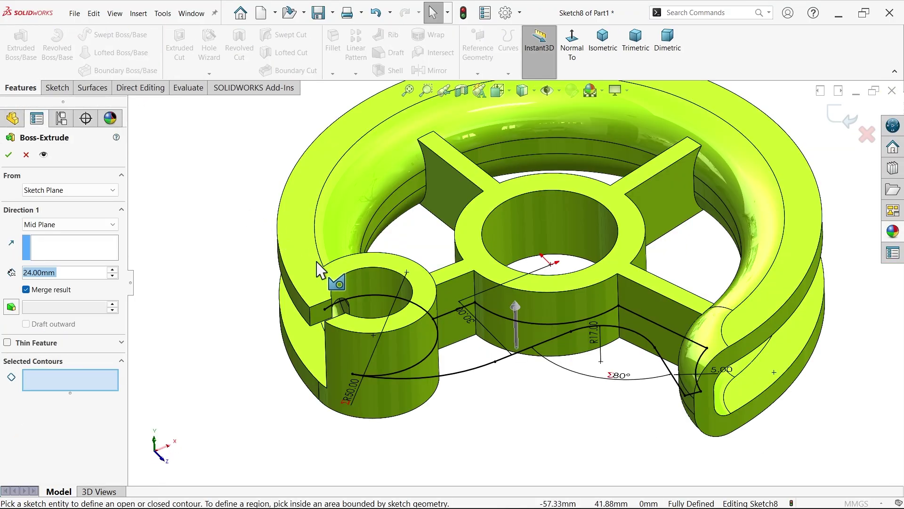
left_click(467, 349)
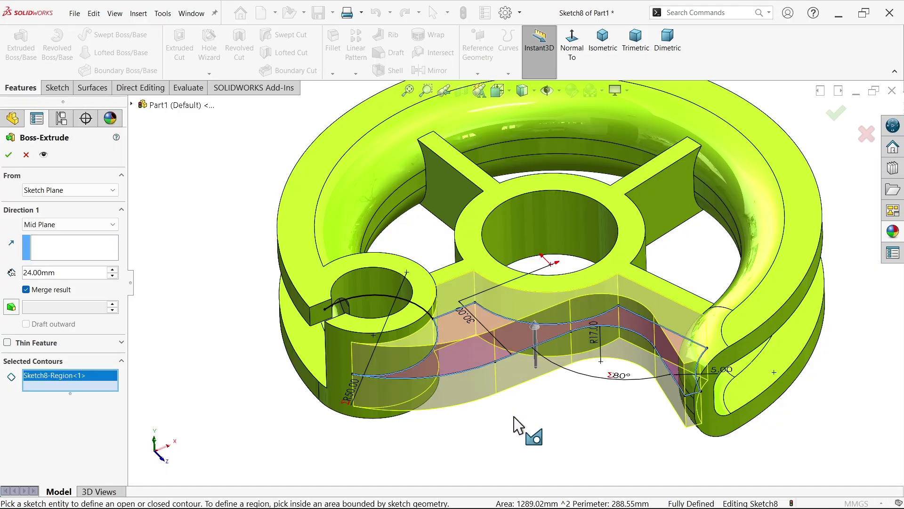
left_click_drag(55, 272, 11, 270)
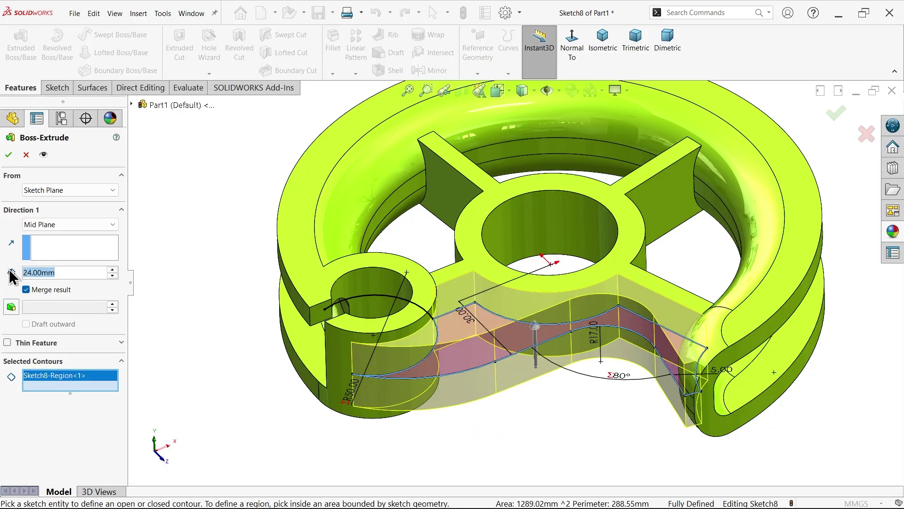
type("10")
key("Return")
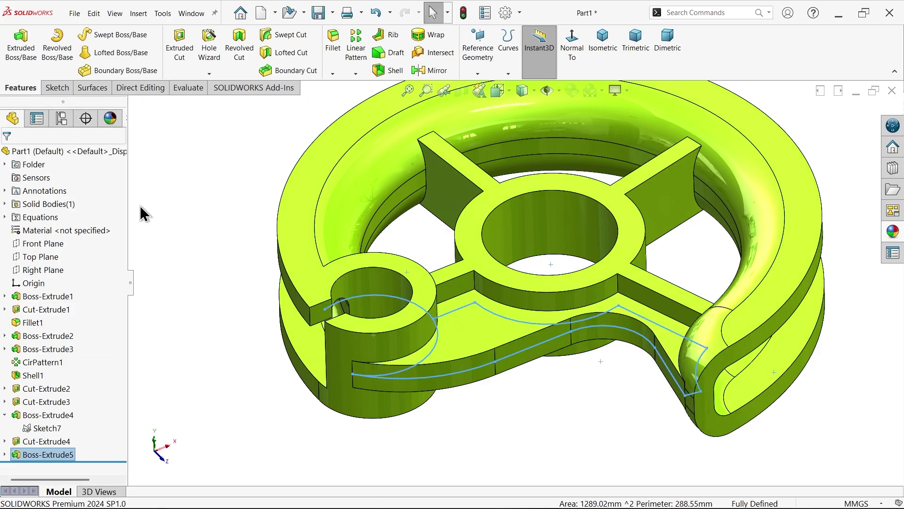
Step: Colour the four connected outer side faces of the lower web blue-violet
left_click(479, 375)
left_click(521, 365, "ctrl")
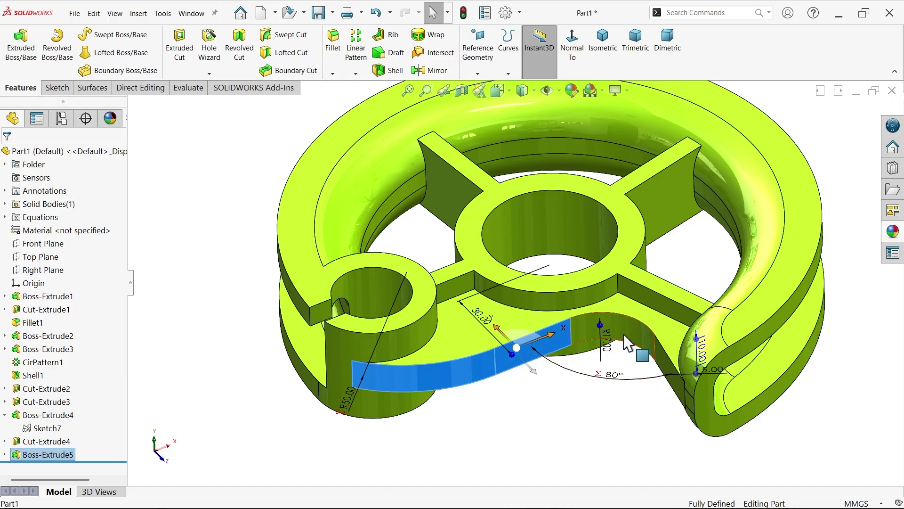
left_click(678, 394, "ctrl")
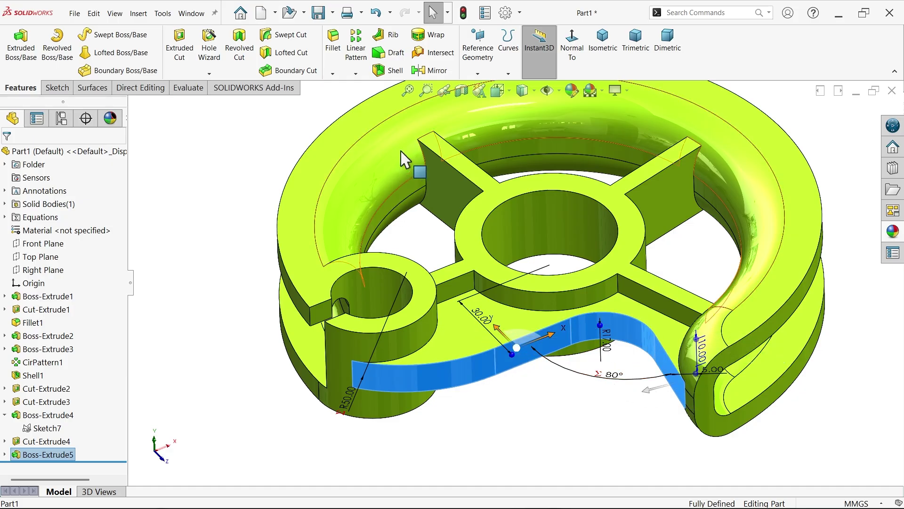
left_click(576, 89)
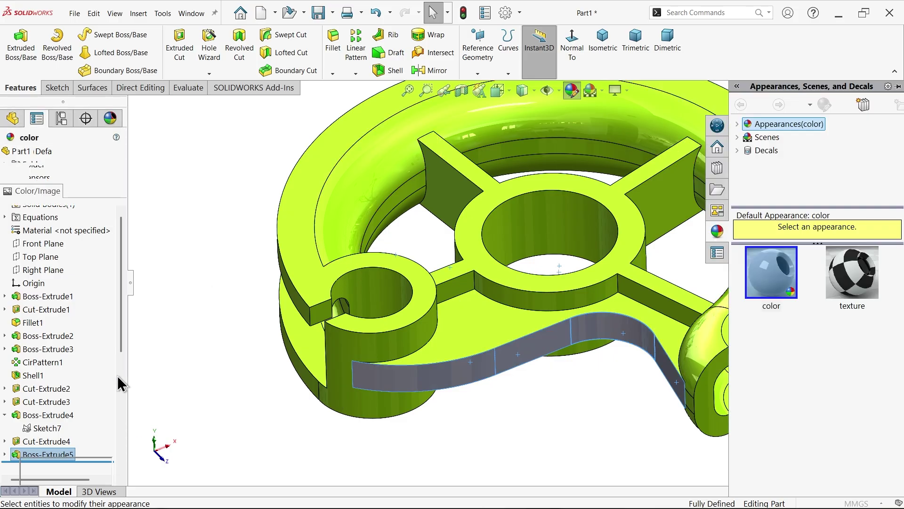
left_click(73, 412)
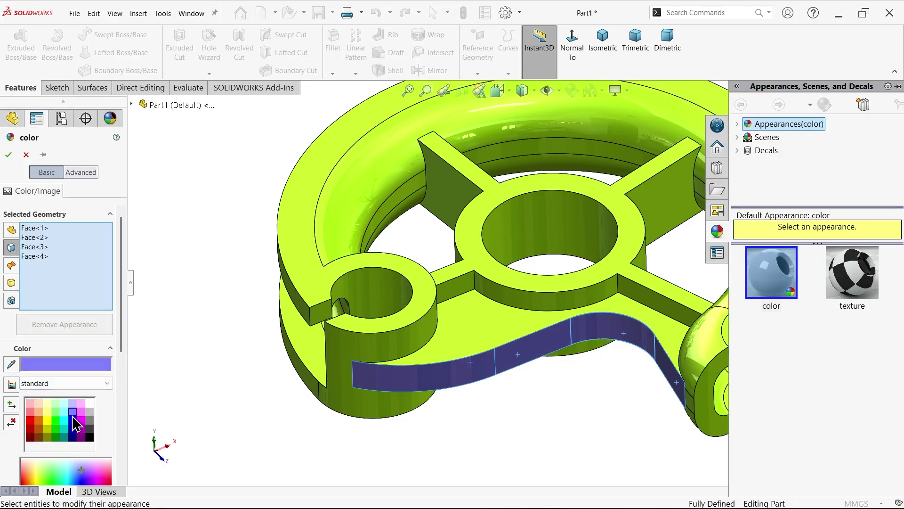
left_click(8, 154)
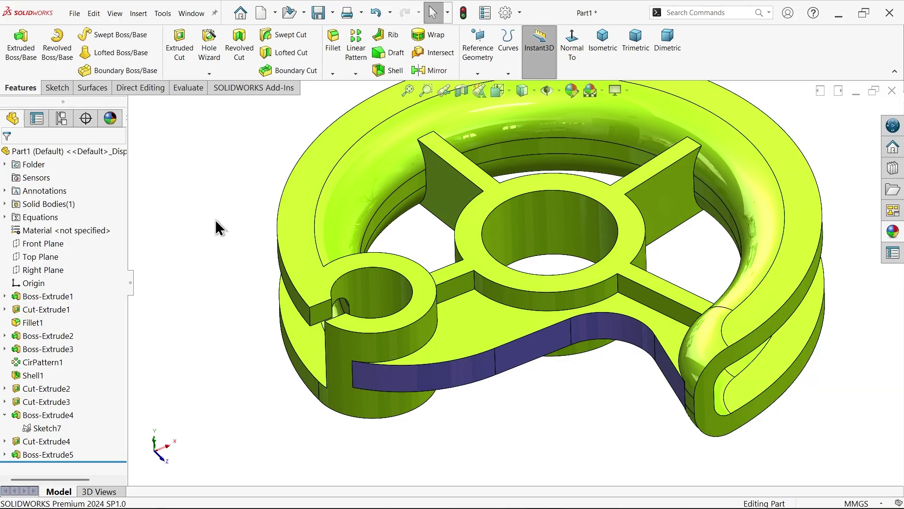
Step: Measure the distance between the upper rib's outer top corner (P1) and the web's top corner at the slotted boss (P2)
middle_click_drag(591, 349, 592, 285)
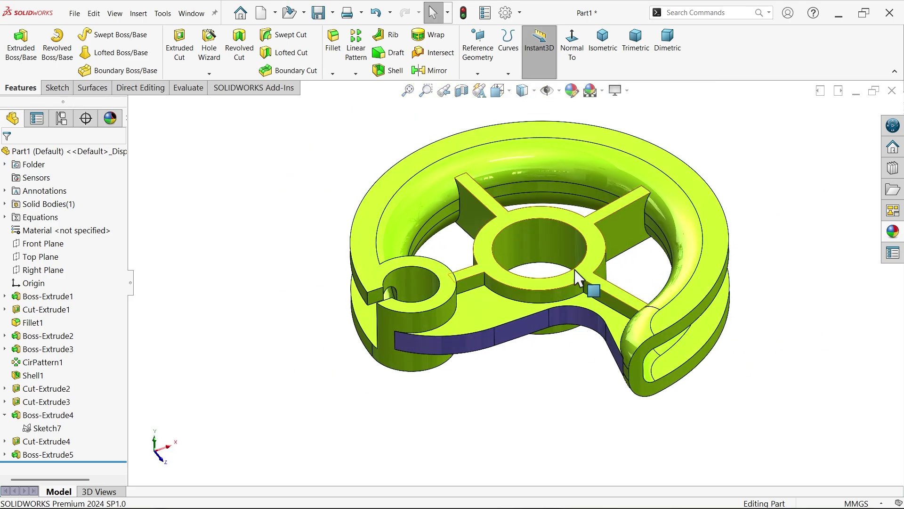
scroll(551, 233, "up", 3)
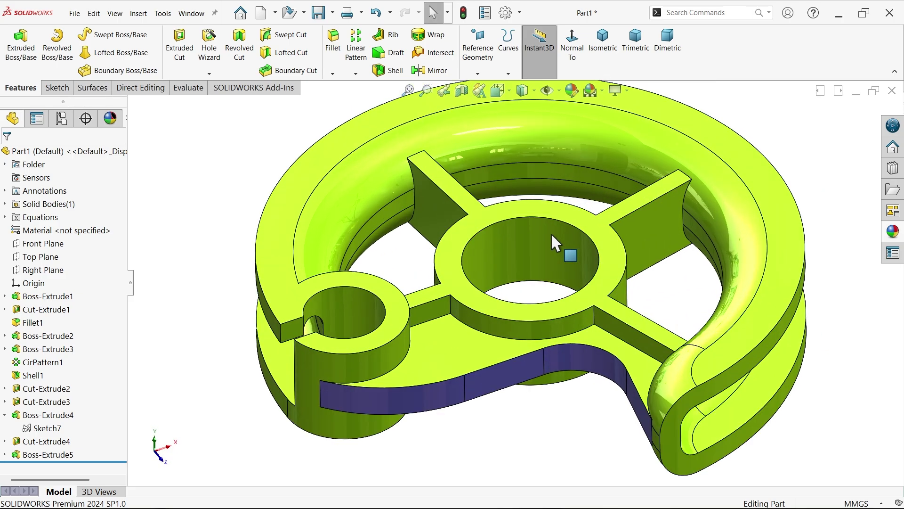
left_click(186, 87)
left_click(89, 47)
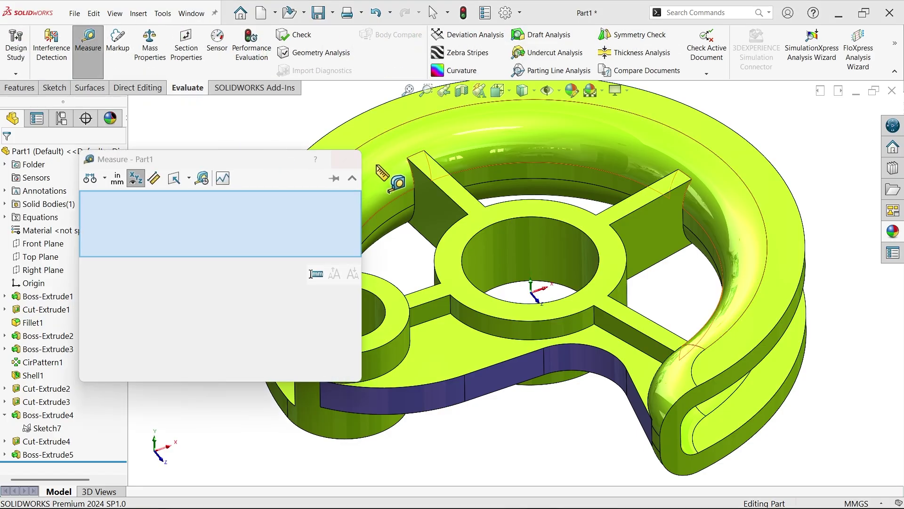
left_click(407, 157)
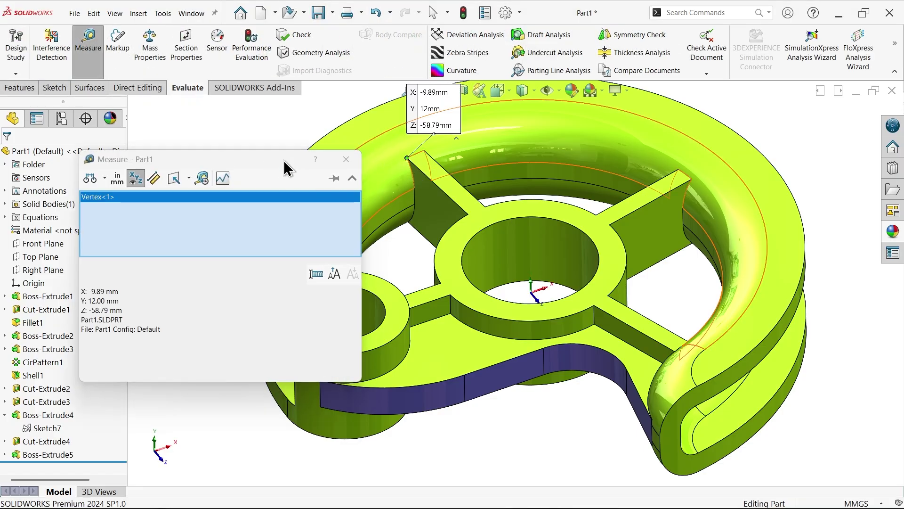
left_click_drag(284, 160, 194, 140)
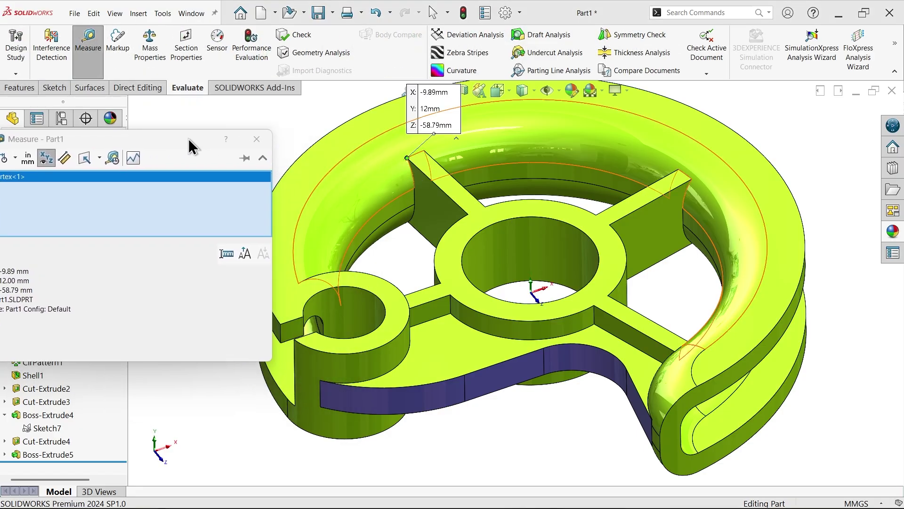
left_click(320, 379)
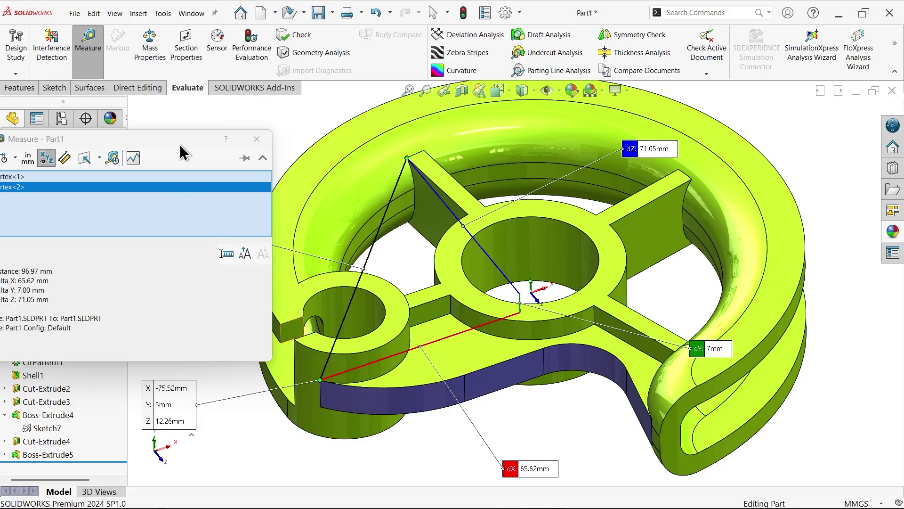
left_click_drag(174, 141, 580, 198)
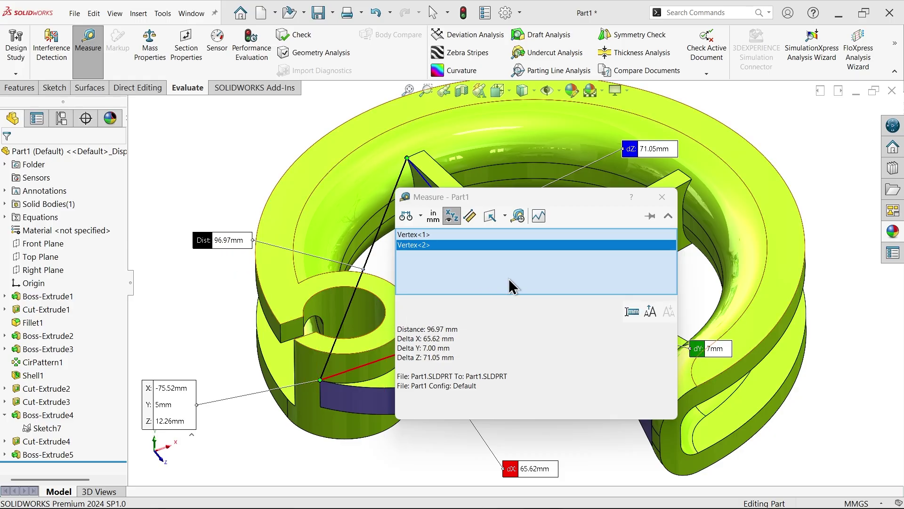
left_click(662, 197)
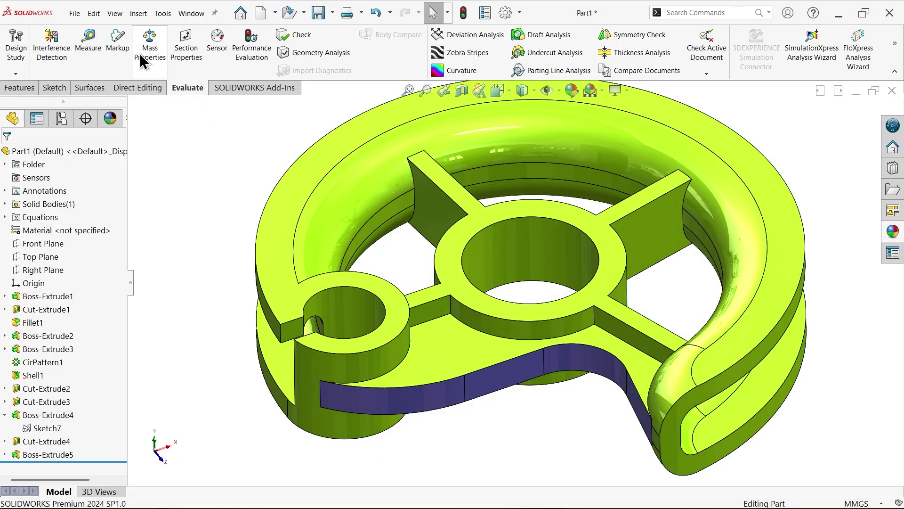
Step: Evaluate the part's mass properties using custom units with three decimal places and the highest accuracy level
left_click(146, 46)
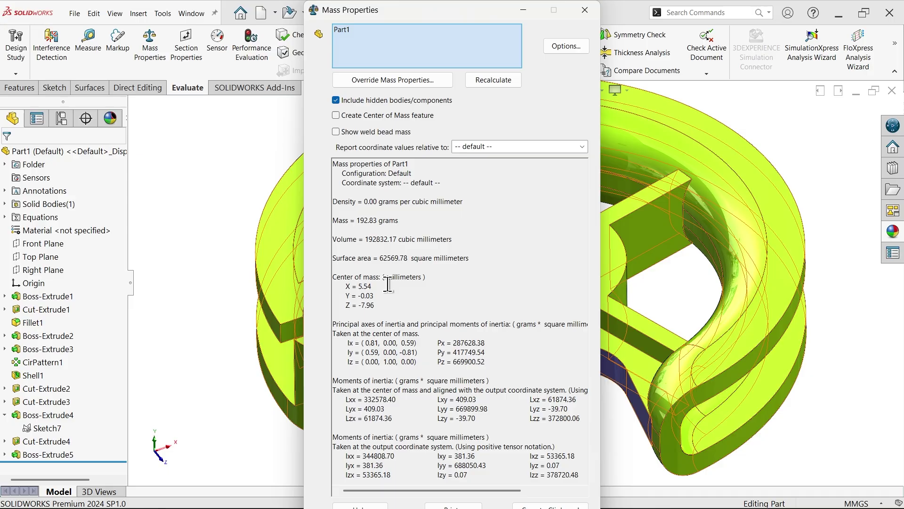
left_click(570, 47)
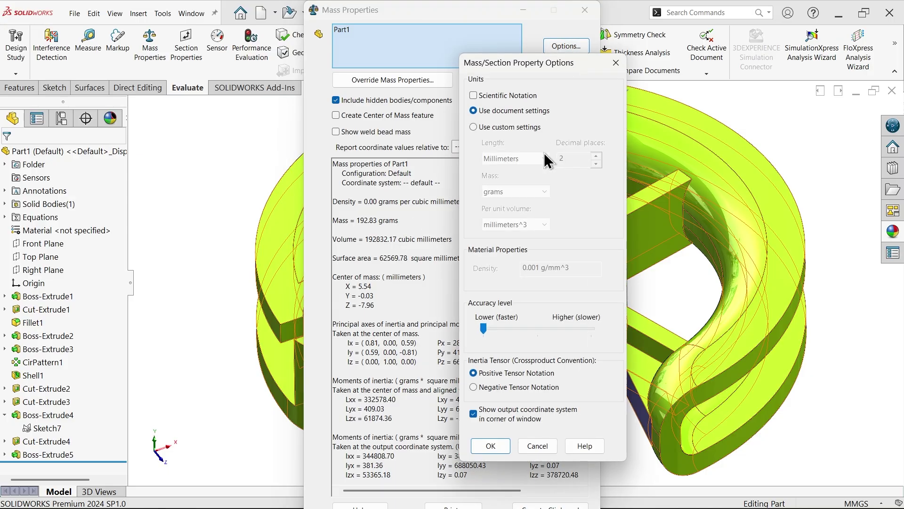
left_click(473, 127)
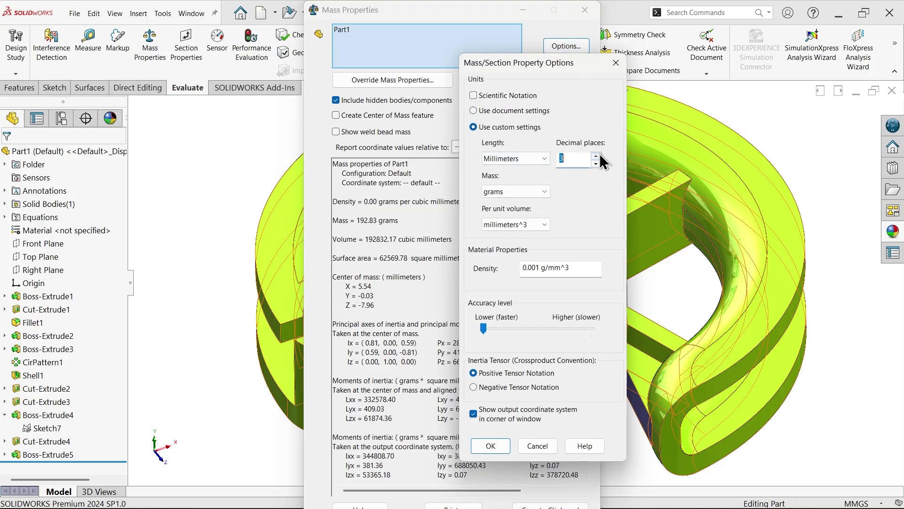
left_click_drag(488, 326, 601, 343)
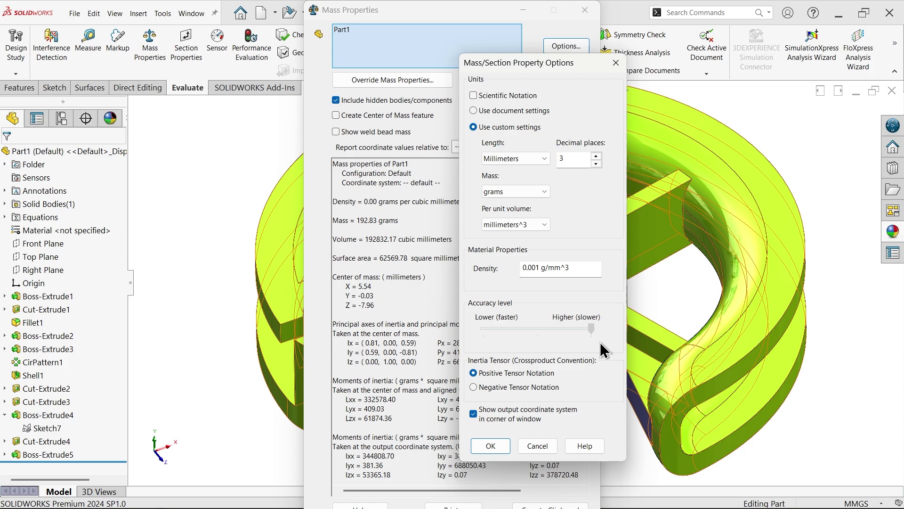
left_click(487, 446)
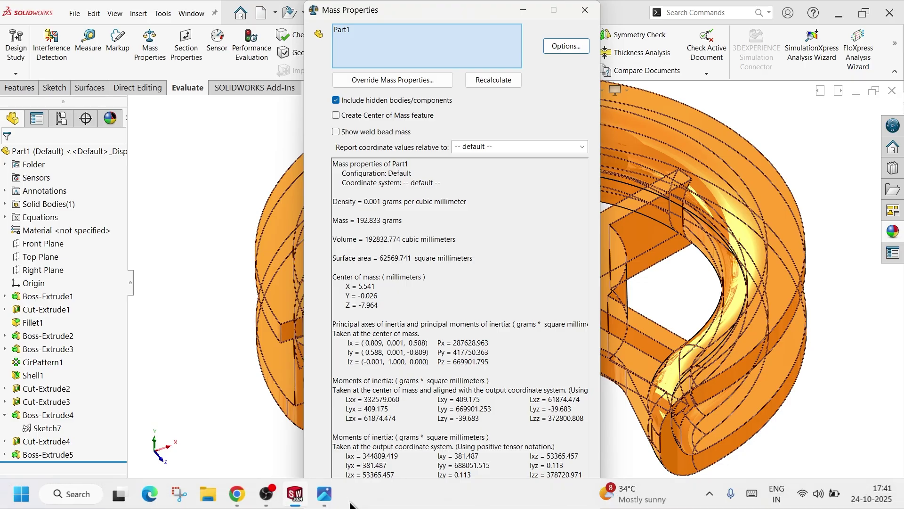
Step: Switch to the exercise drawing image in Photos and compare its P1-P2 distance and volume answers with the model's results
left_click(335, 499)
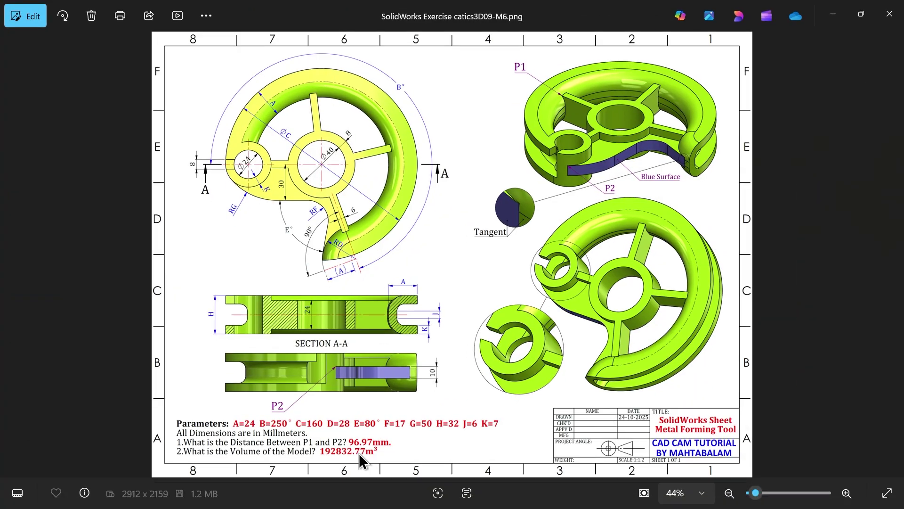
scroll(359, 453, "up", 5)
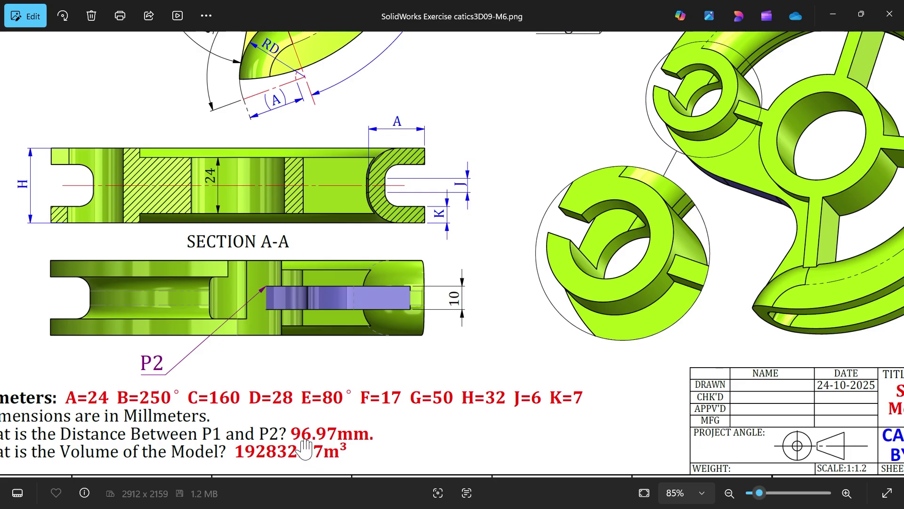
scroll(419, 304, "down", 5)
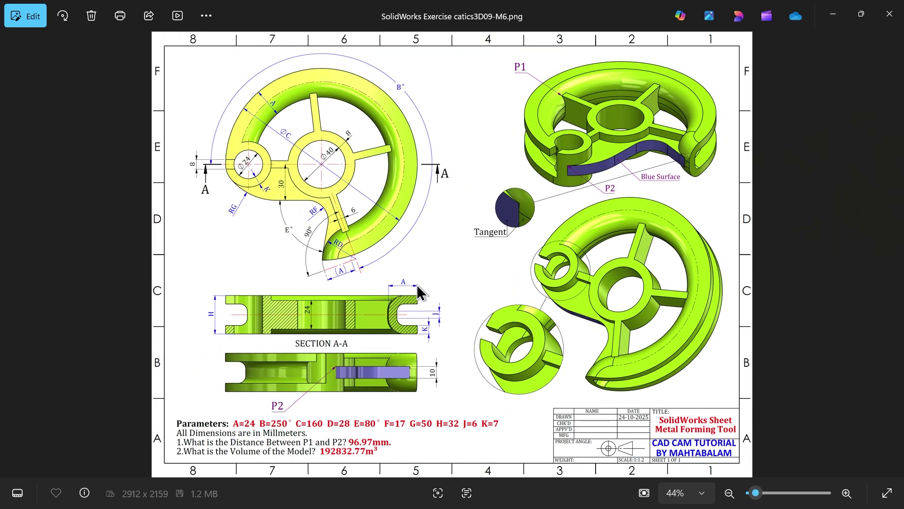
left_click(834, 14)
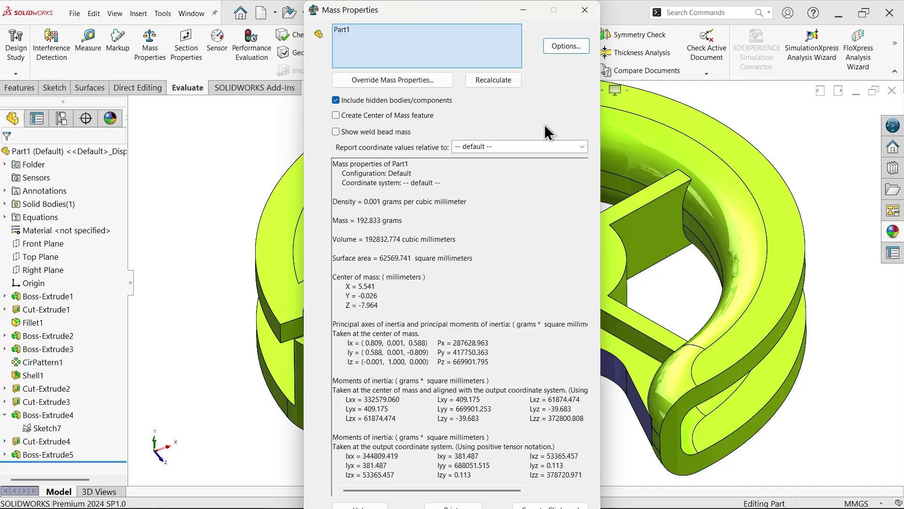
Step: Close the mass properties report and show the finished part in isometric view
left_click(585, 10)
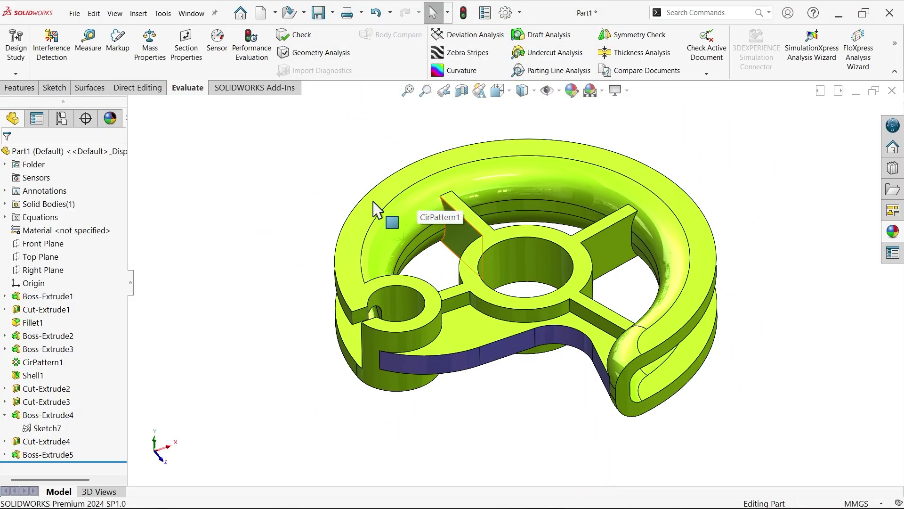
left_click(13, 86)
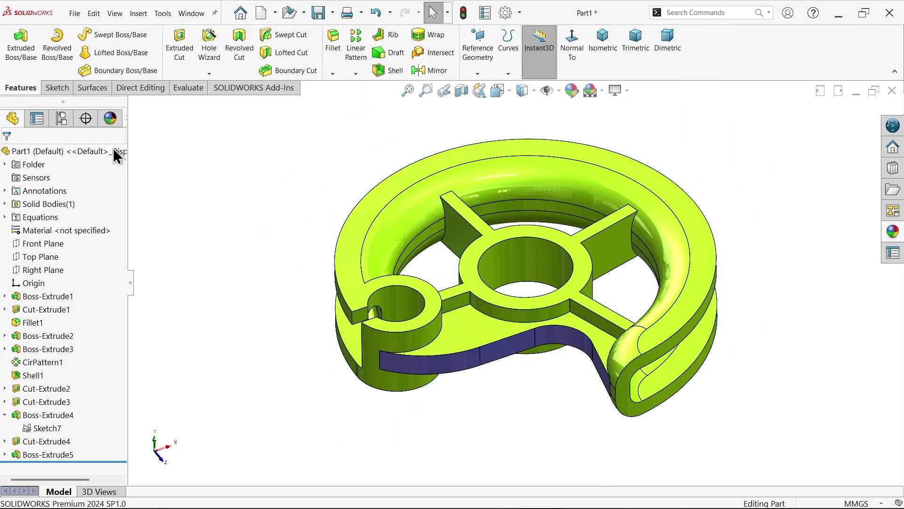
left_click(600, 44)
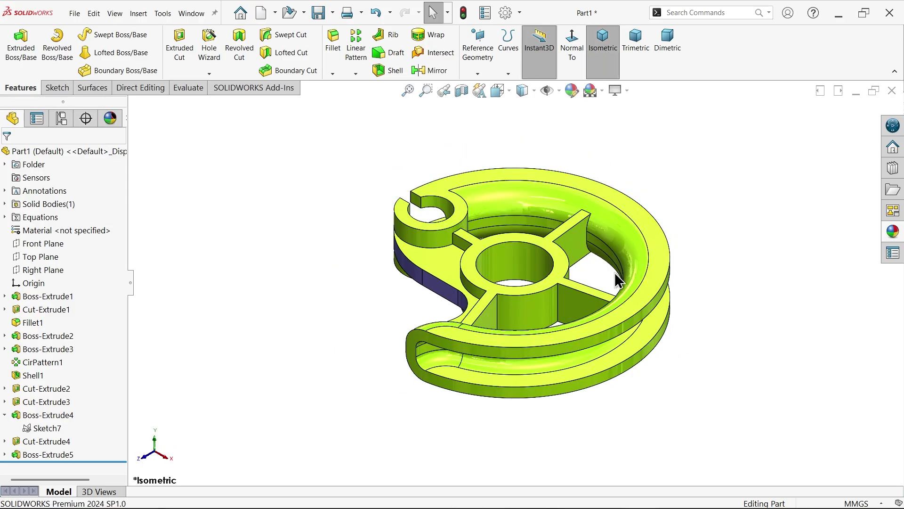